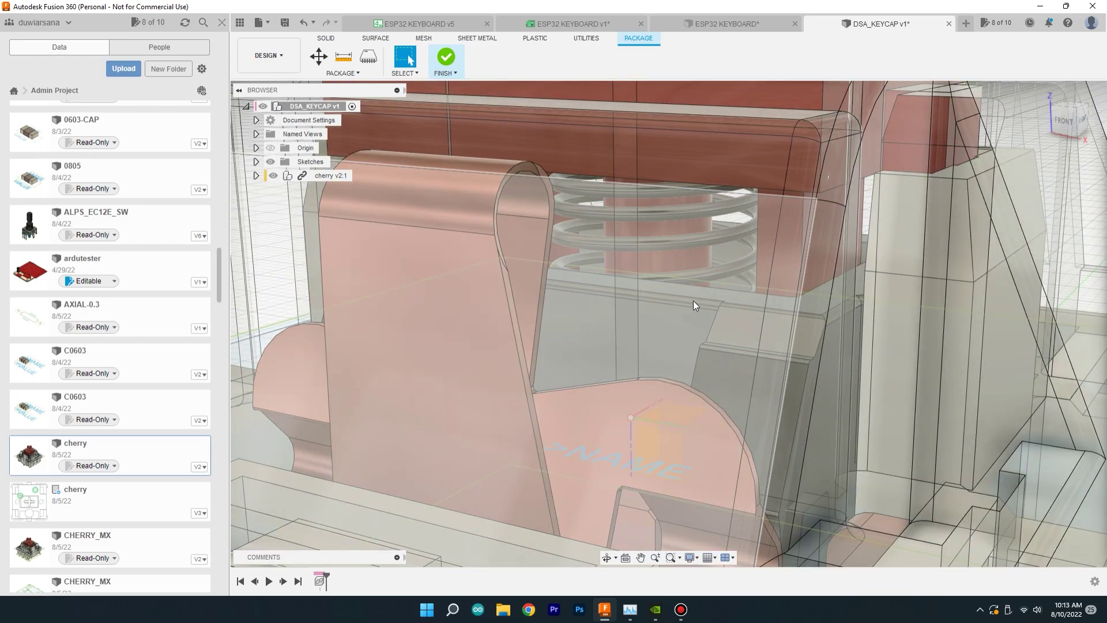
- Inspect the keycap model and the assembled ESP32 KEYBOARD 3D board from several angles, collapsing the Board:1 component
shift+middle_drag(694, 302, 692, 287)
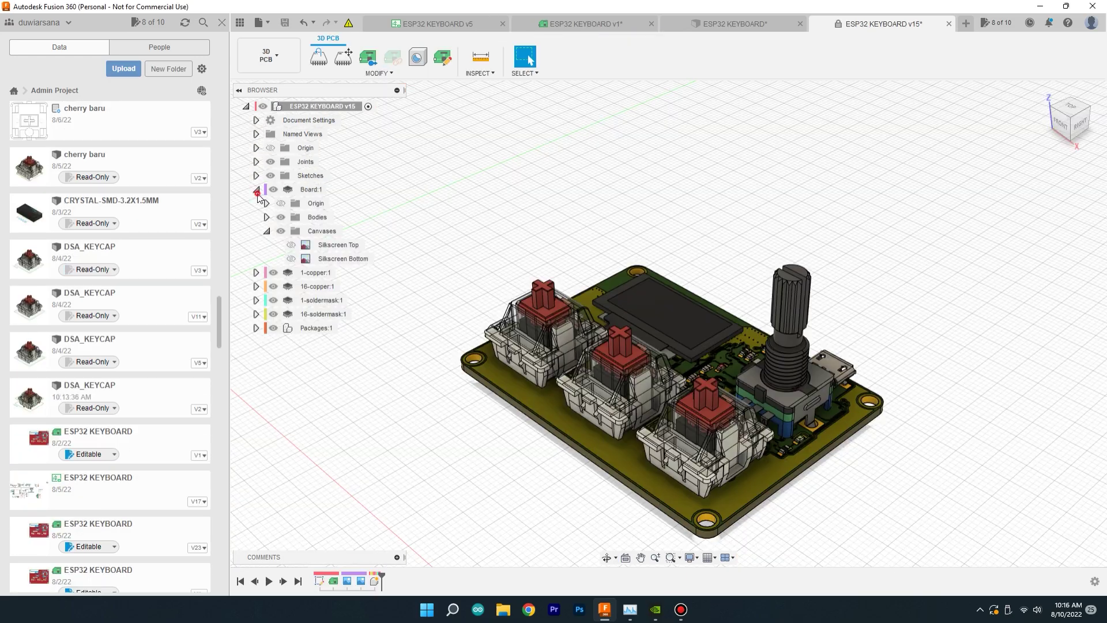
click(256, 189)
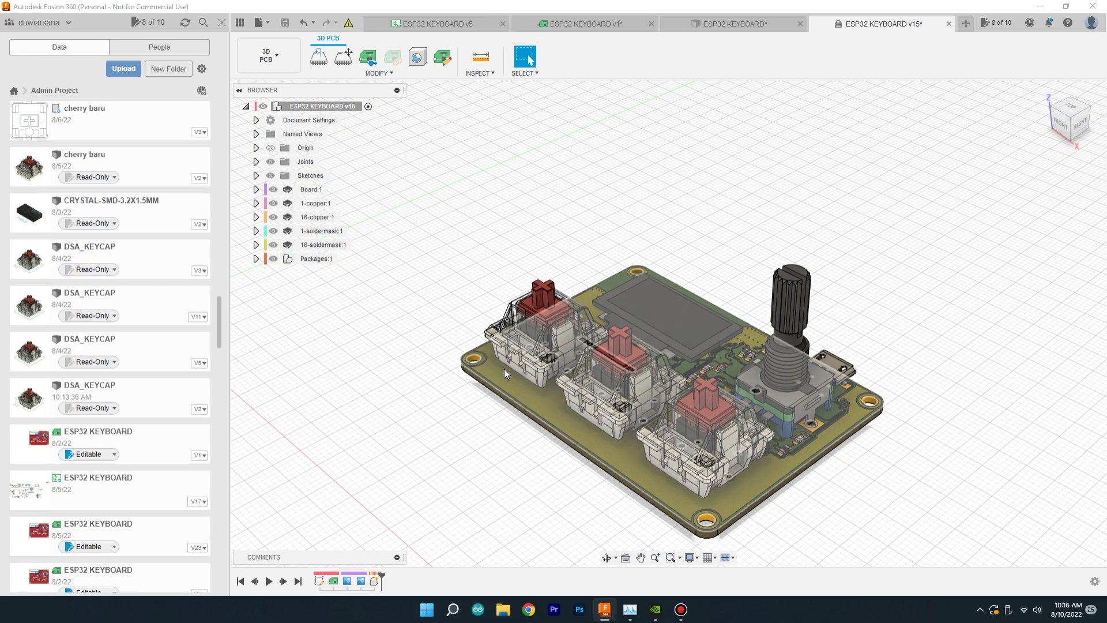
shift+middle_drag(492, 363, 749, 476)
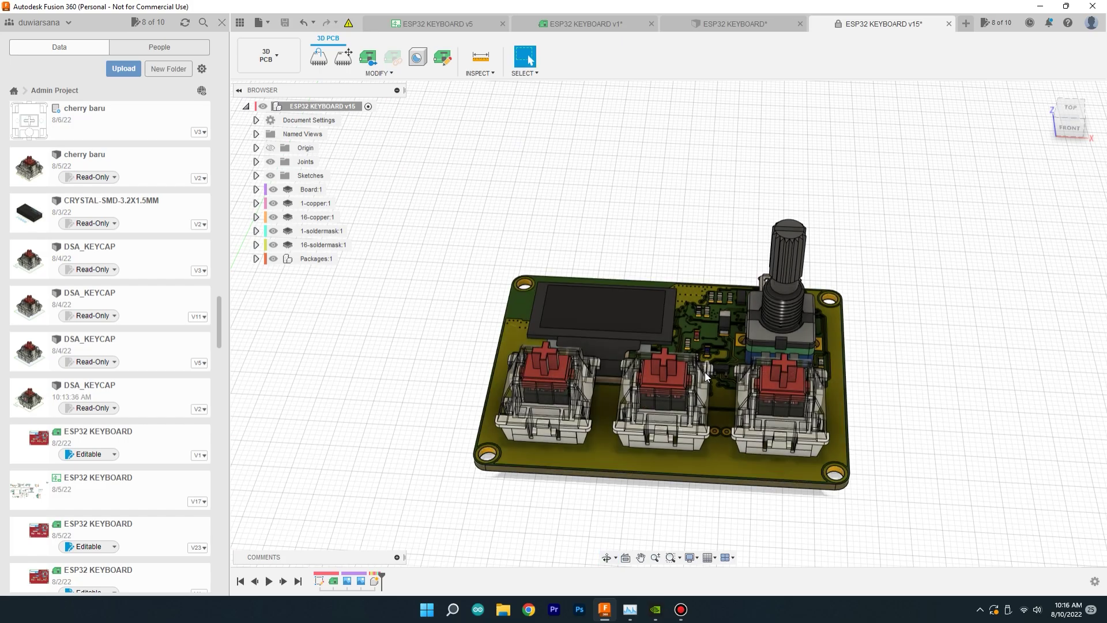
shift+middle_drag(796, 397, 579, 398)
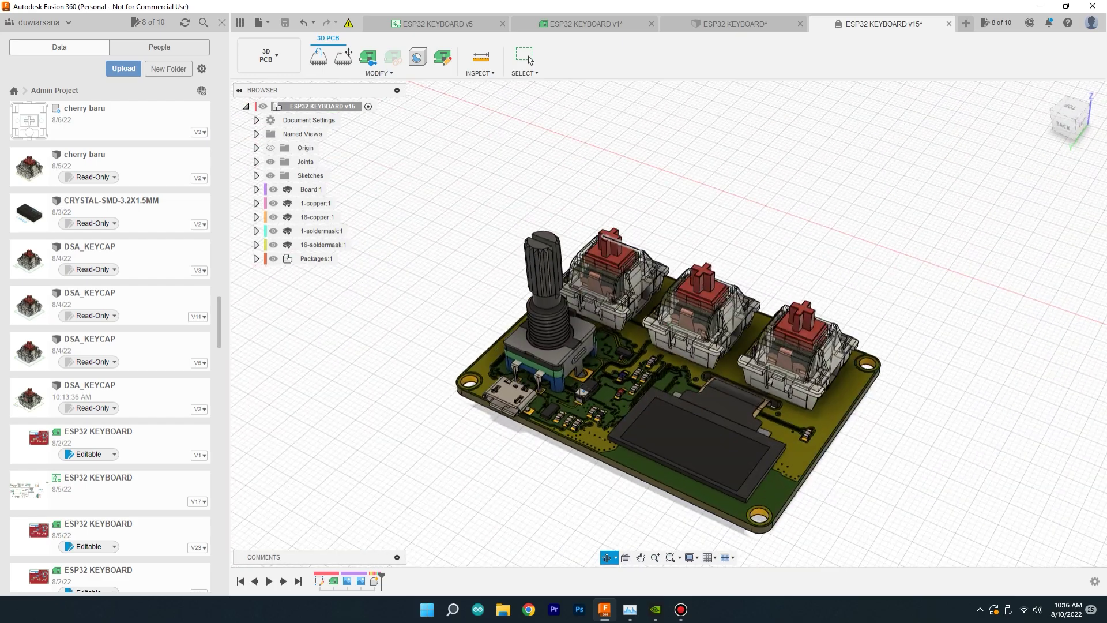
scroll(571, 409, up, 3)
scroll(564, 419, up, 3)
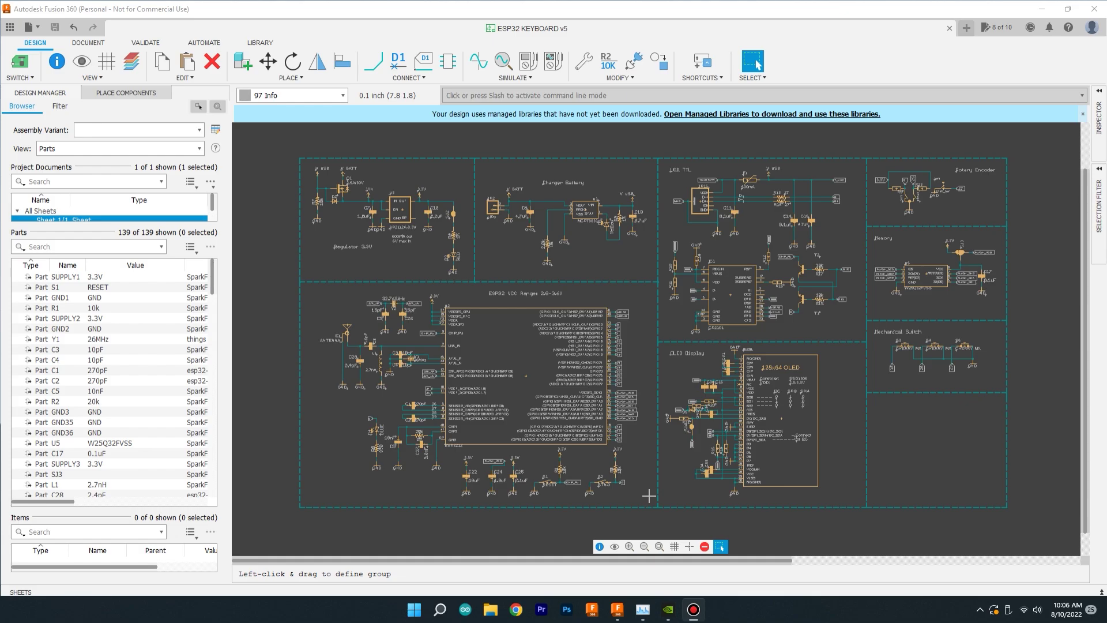
- Examine the ESP32 chip section of the ESP32 KEYBOARD schematic up close
scroll(404, 431, up, 3)
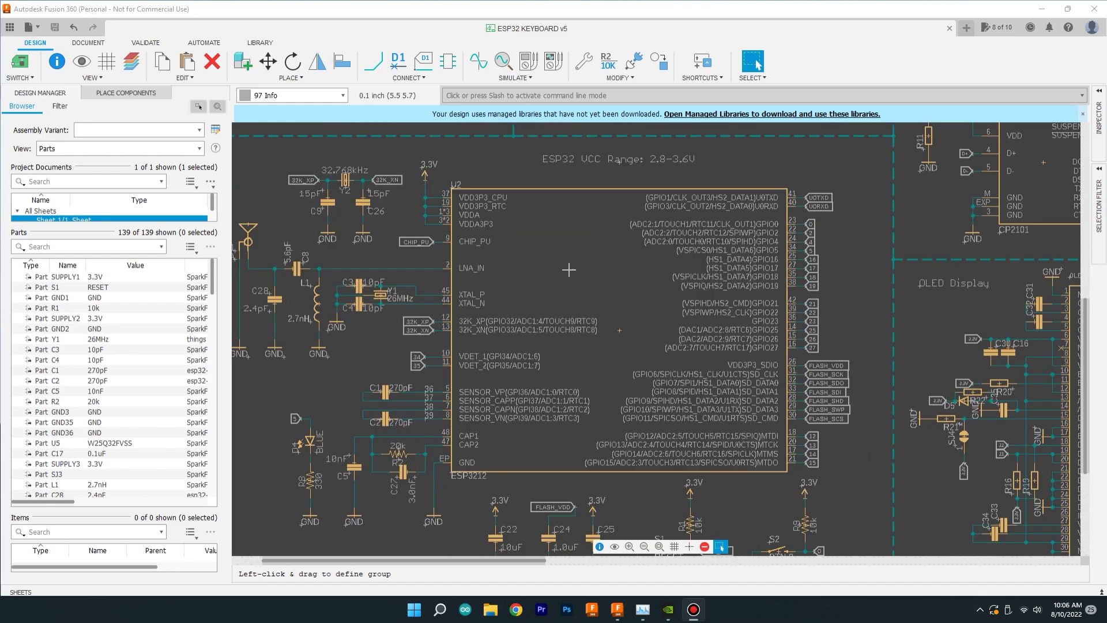
scroll(569, 269, down, 1)
scroll(805, 293, down, 1)
scroll(407, 319, up, 1)
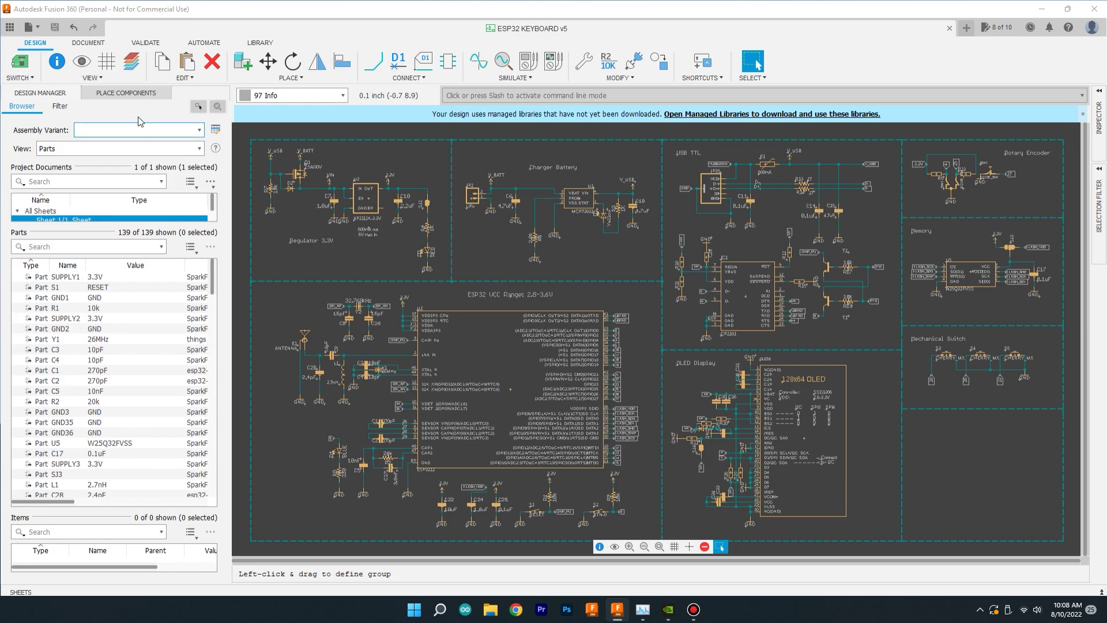
- Try to switch from the schematic to its PCB document
click(28, 78)
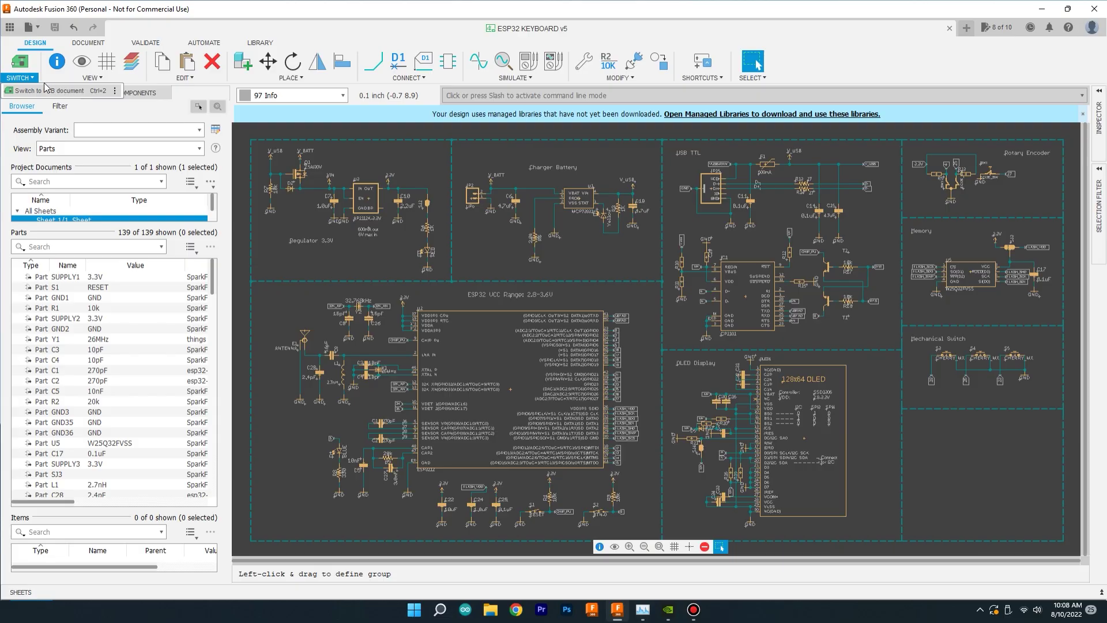
click(30, 120)
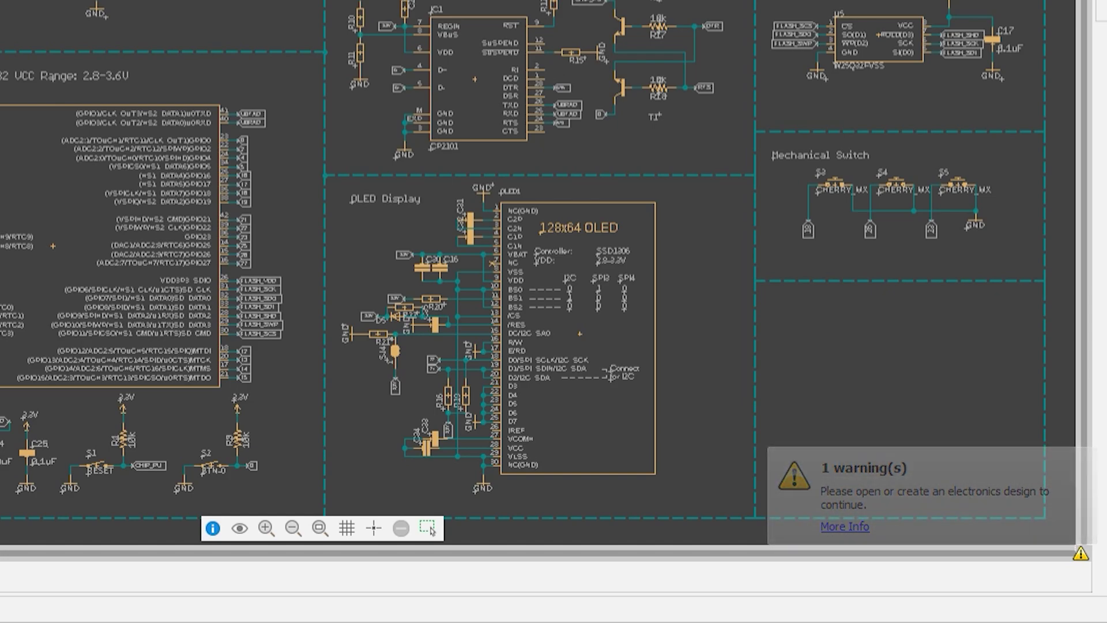
click(427, 528)
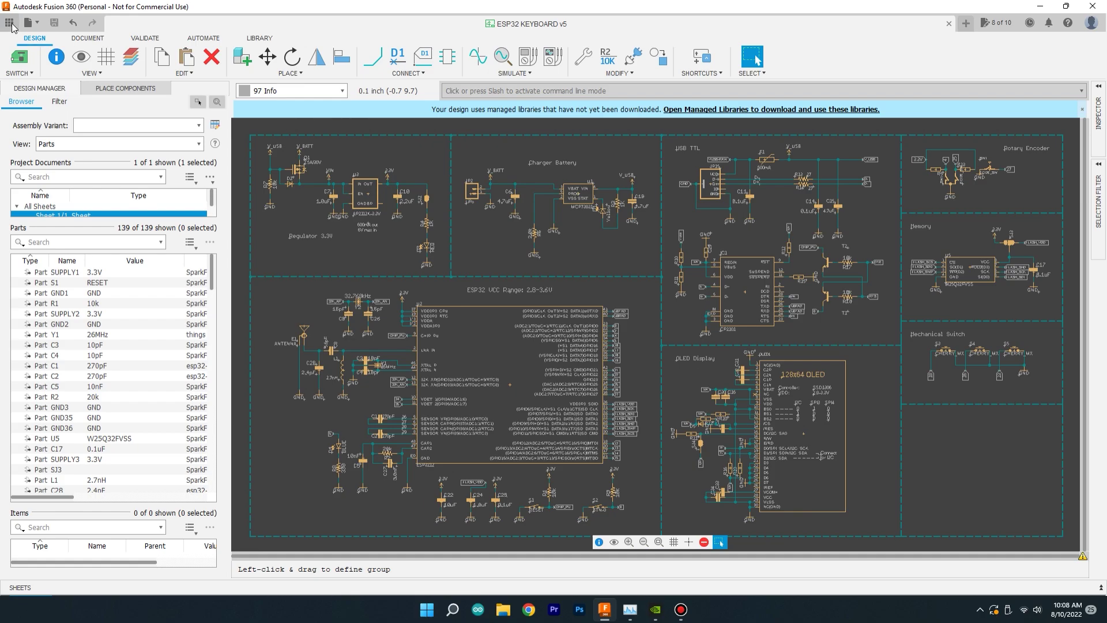
- Open the editable ESP32 KEYBOARD board layout, version V1 dated 8/2/22, from the Admin Project files
click(10, 23)
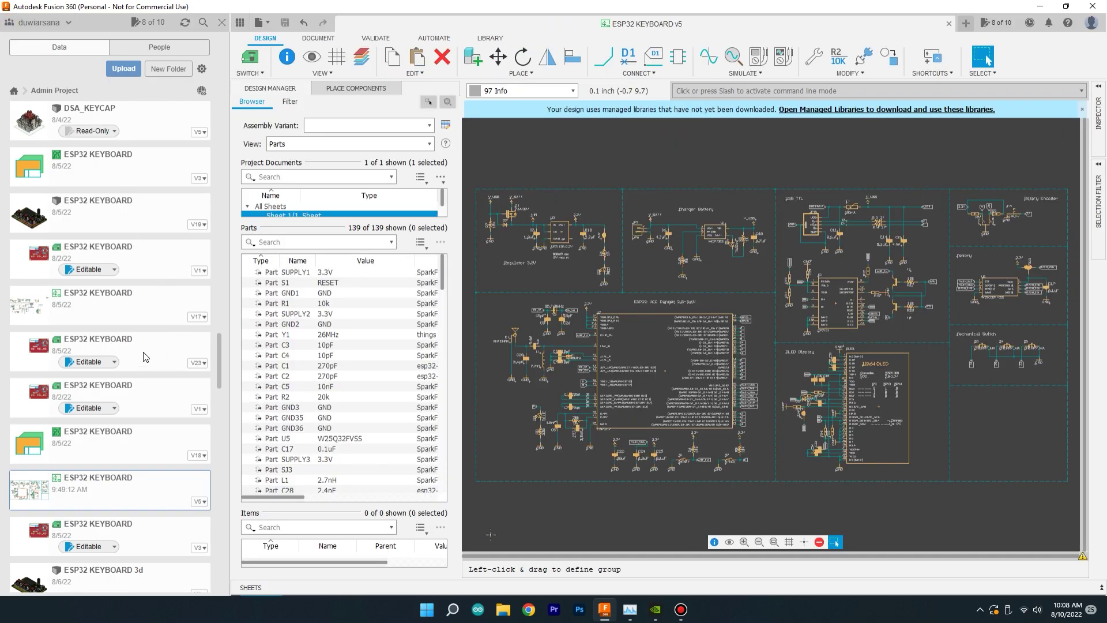
double_click(172, 260)
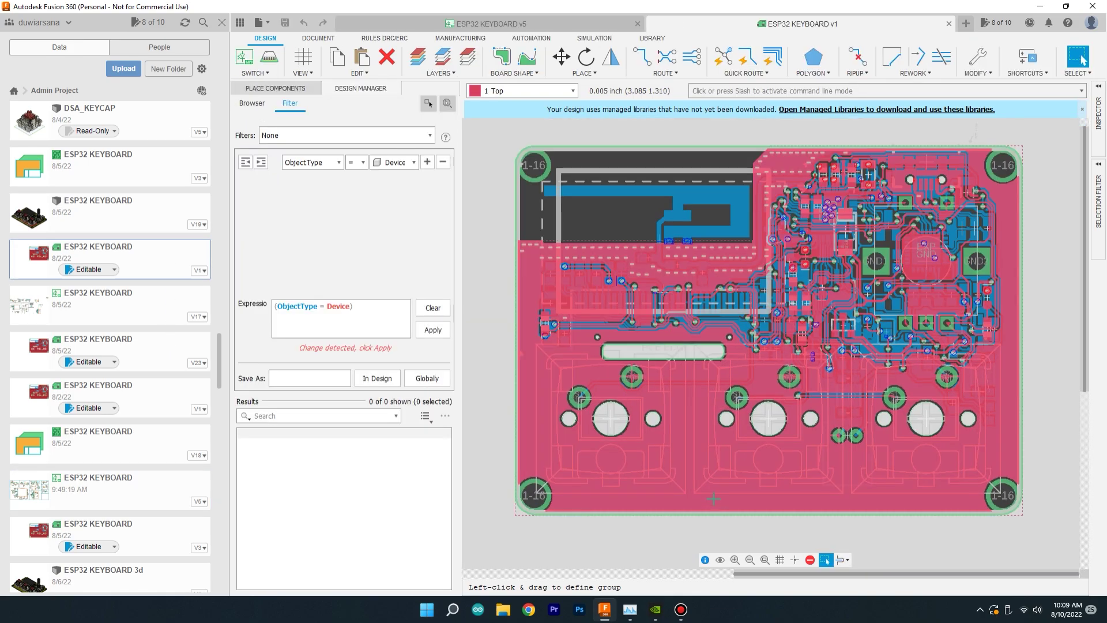
- Compare the board's copper layers by alternating the active layer between 16 Bottom and 1 Top, finishing on 16 Bottom
click(517, 91)
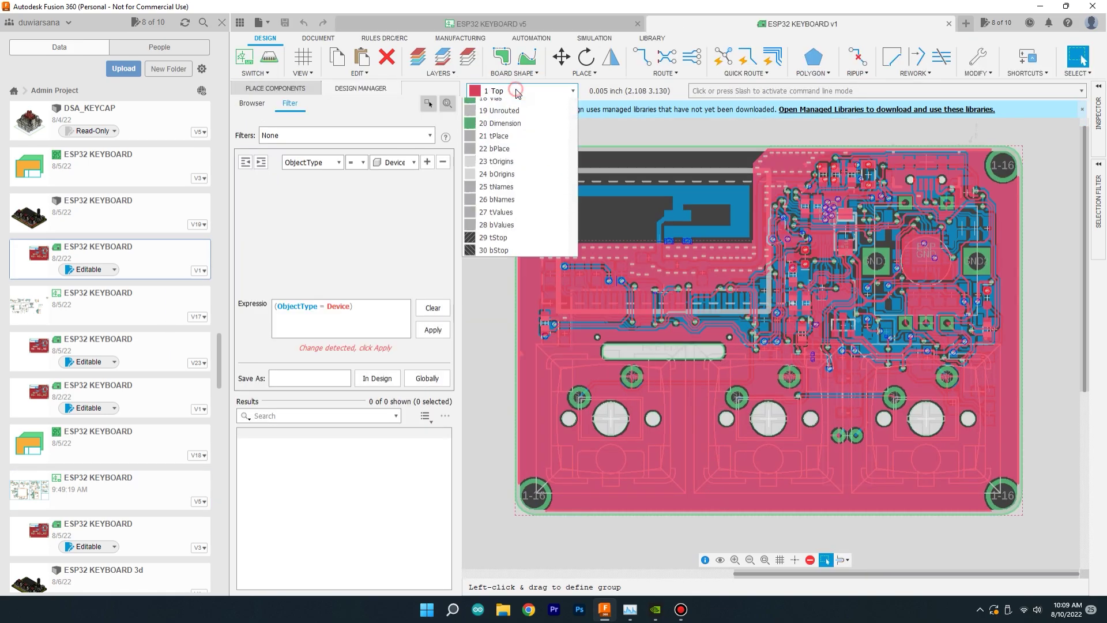
click(518, 113)
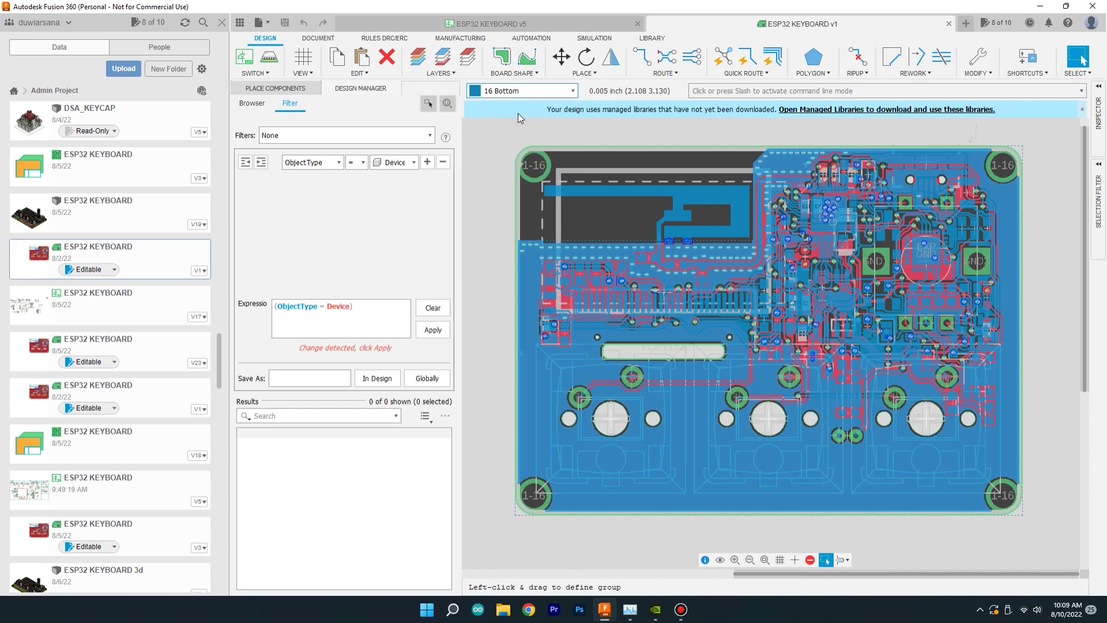
click(520, 91)
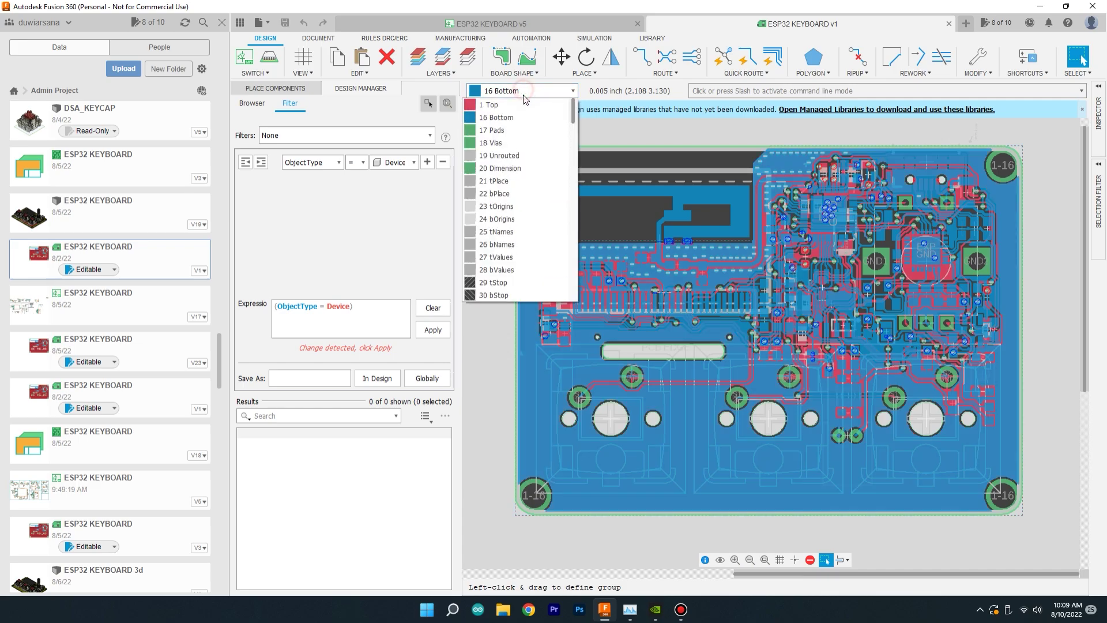
click(525, 105)
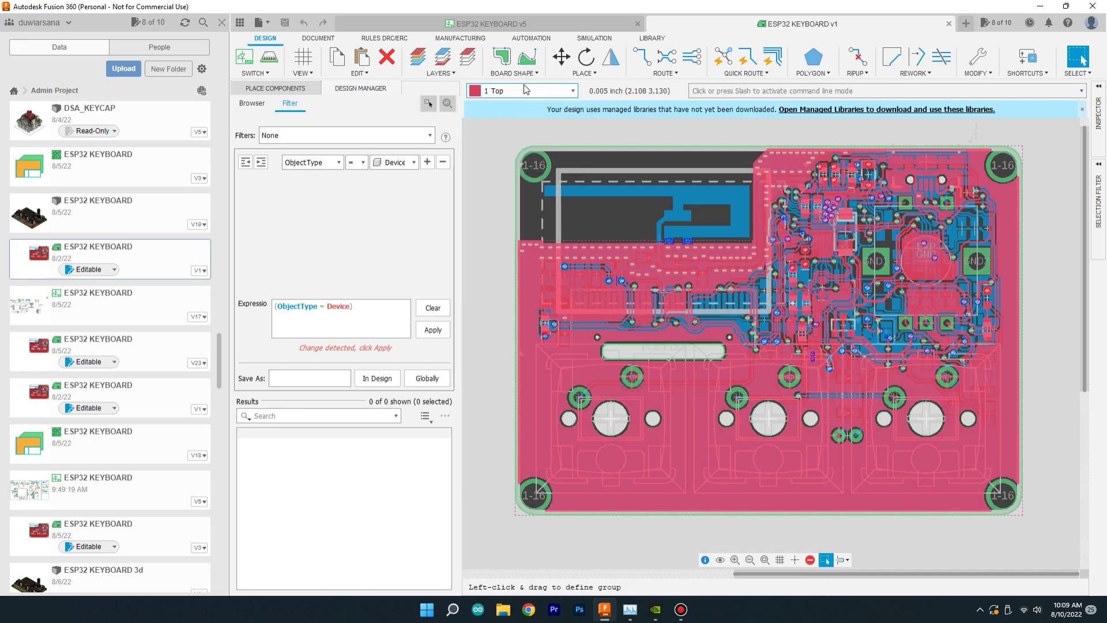
click(525, 90)
click(522, 113)
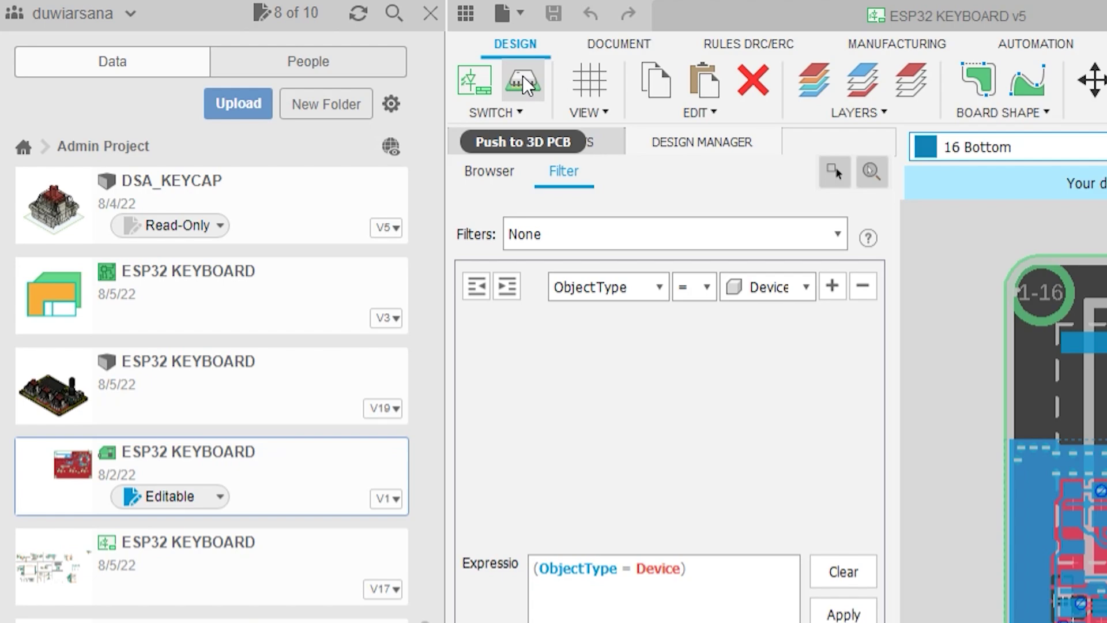
- Push the board layout to a 3D PCB using the Most Detailed preset
click(519, 111)
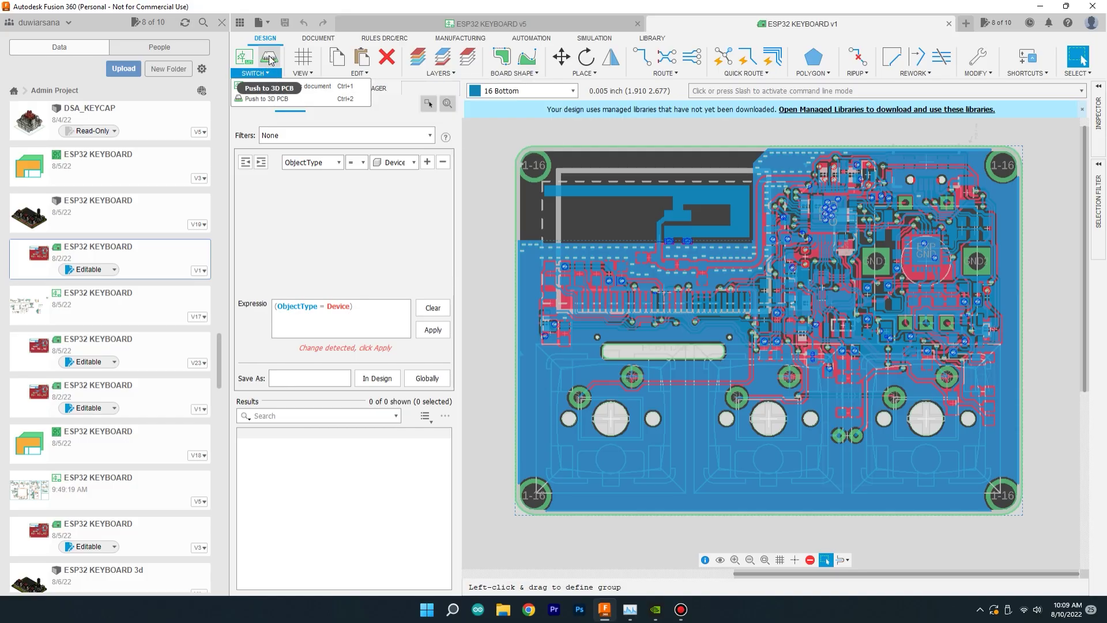
click(523, 85)
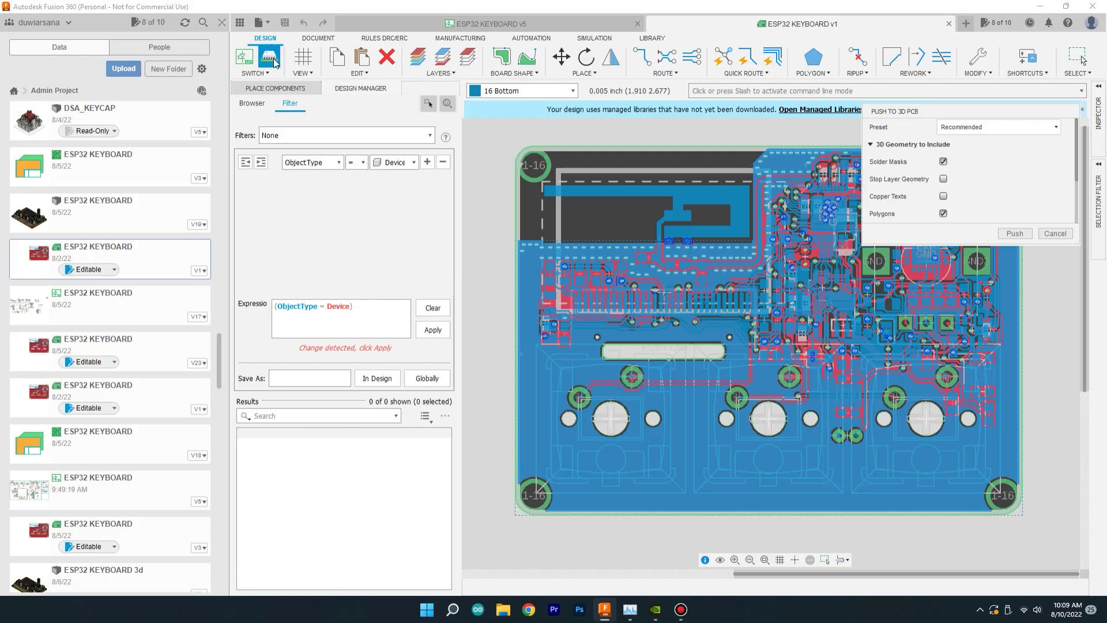
click(996, 128)
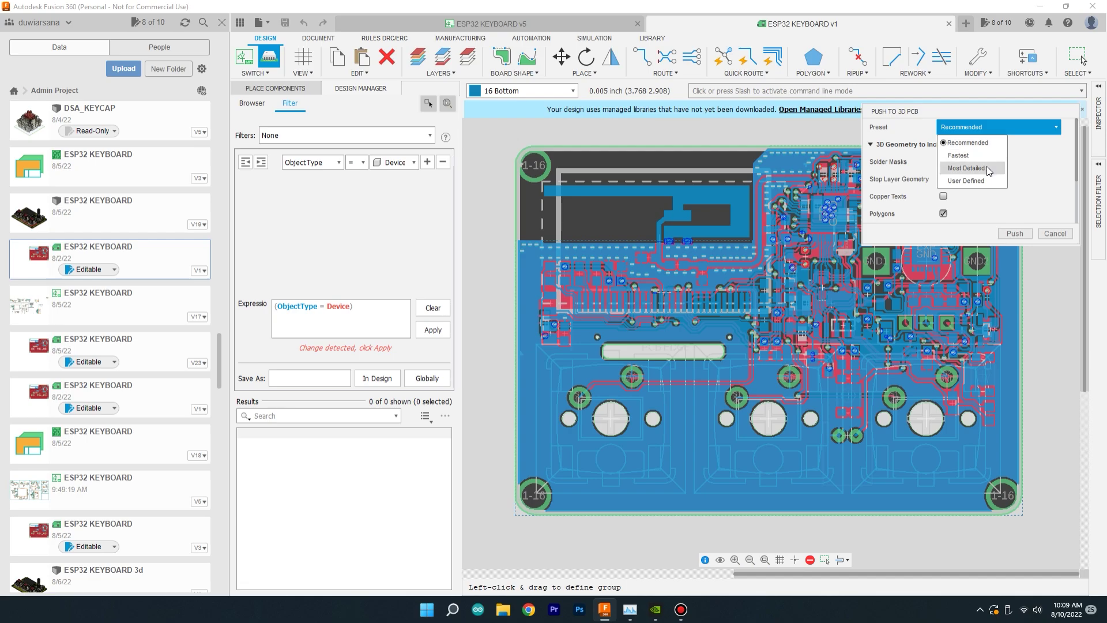
click(1021, 170)
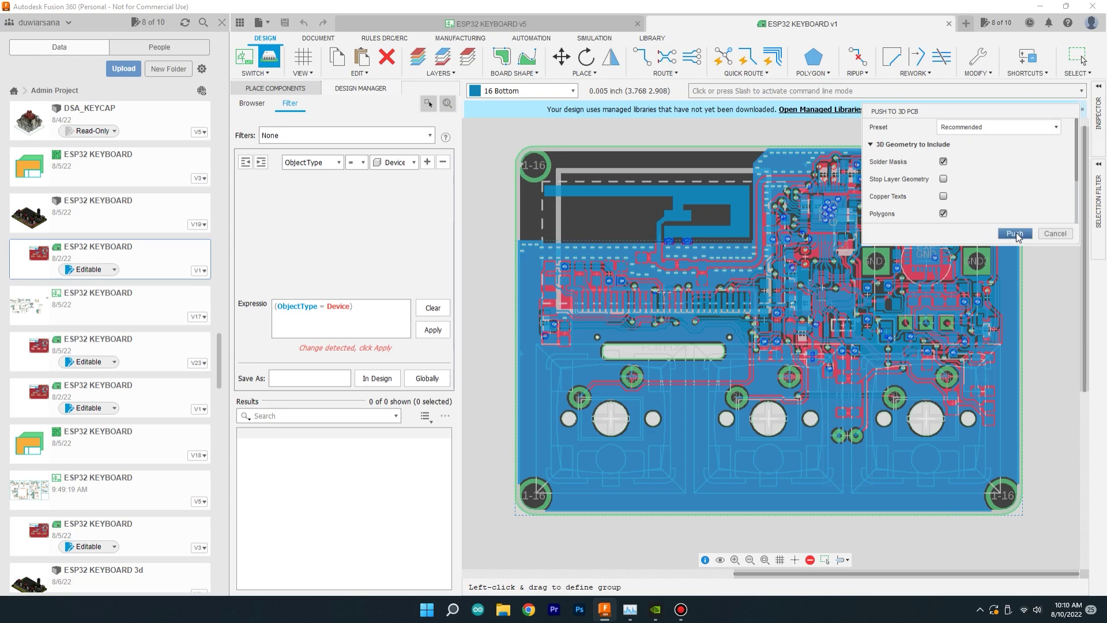
click(982, 128)
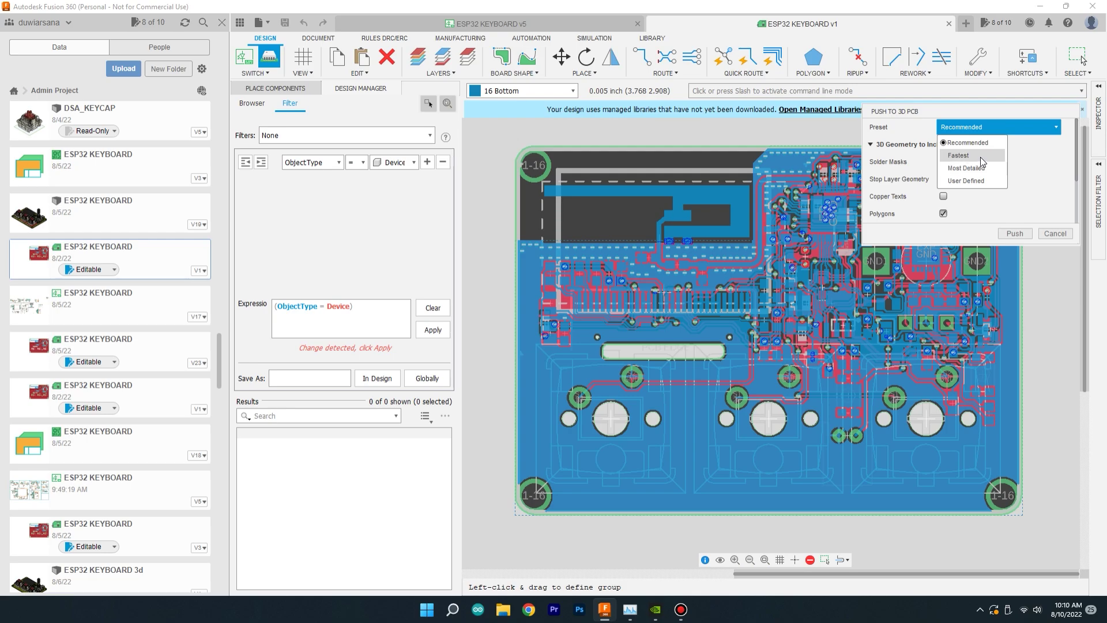
click(984, 167)
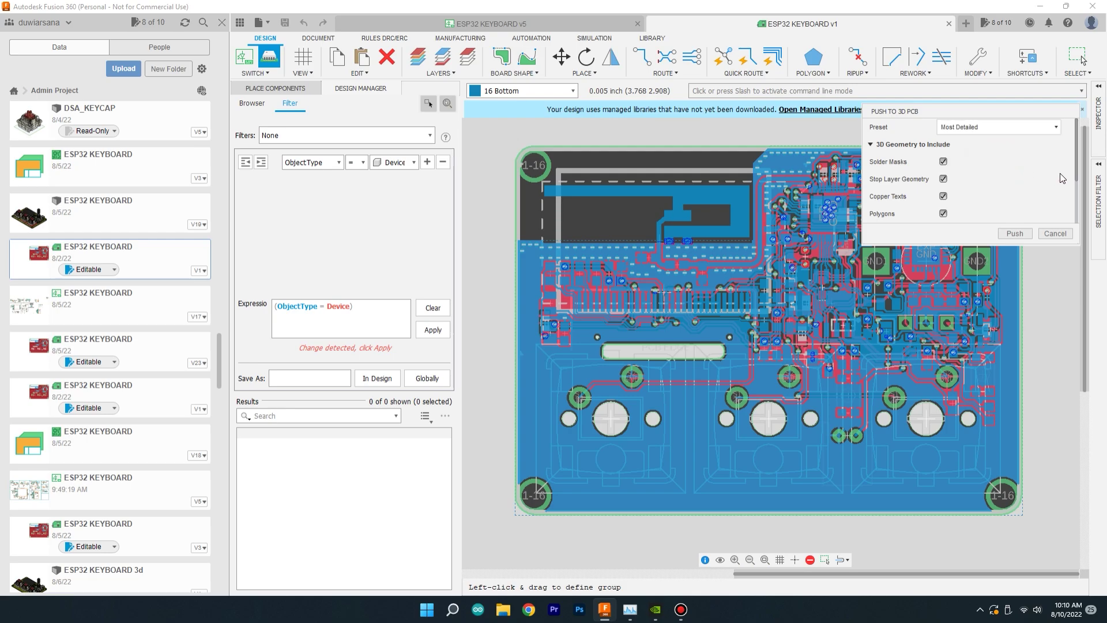
click(1014, 233)
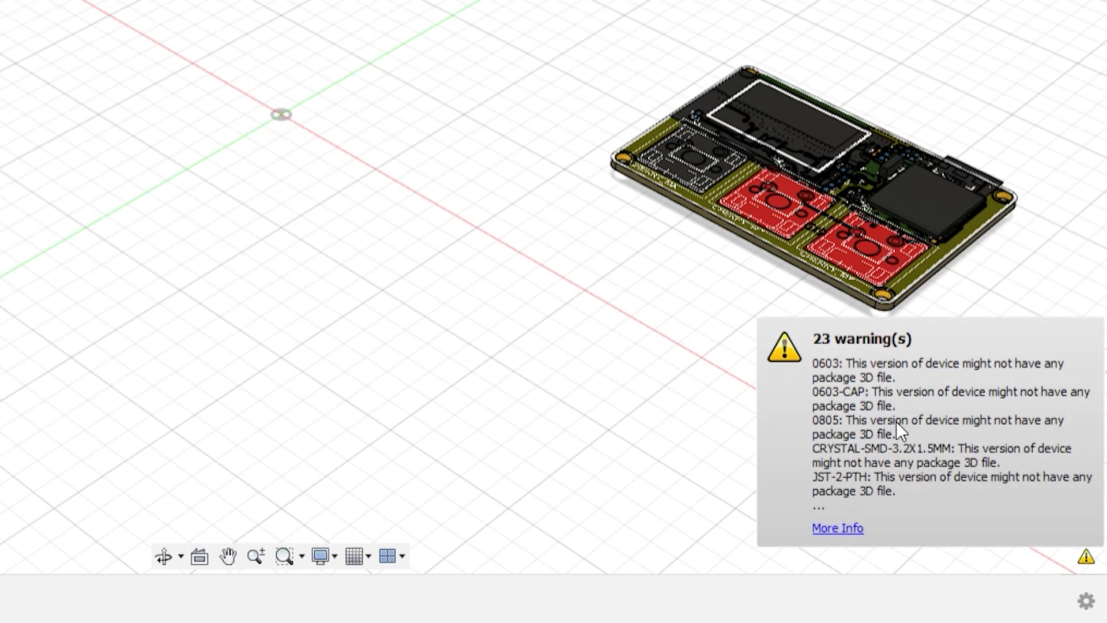
- Review the full list of warnings about missing 3D packages, then close it
click(839, 527)
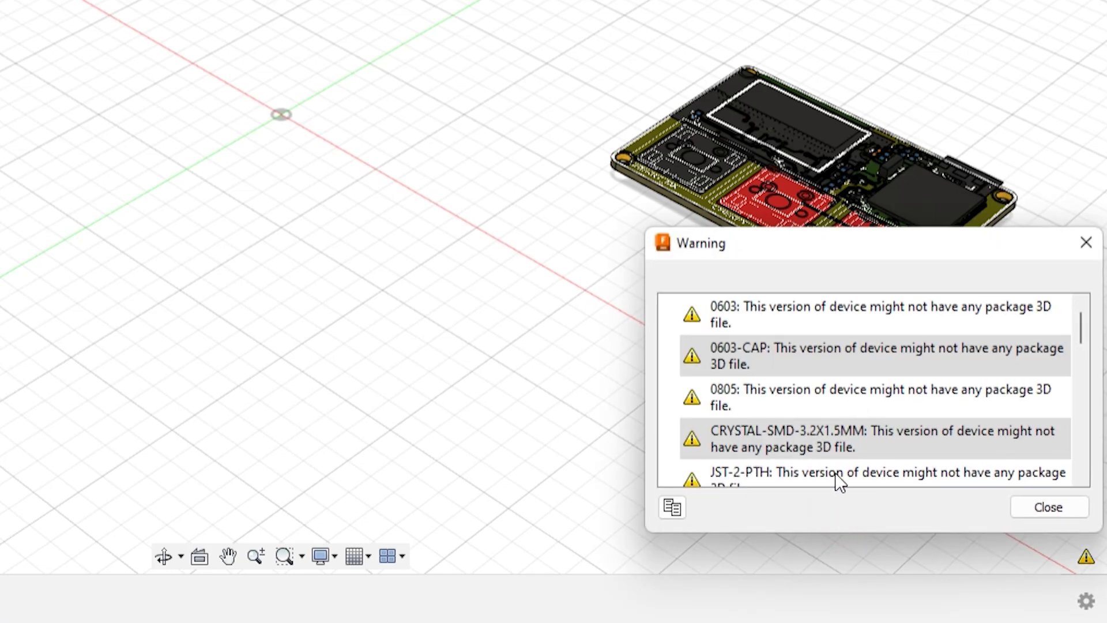
scroll(901, 360, down, 8)
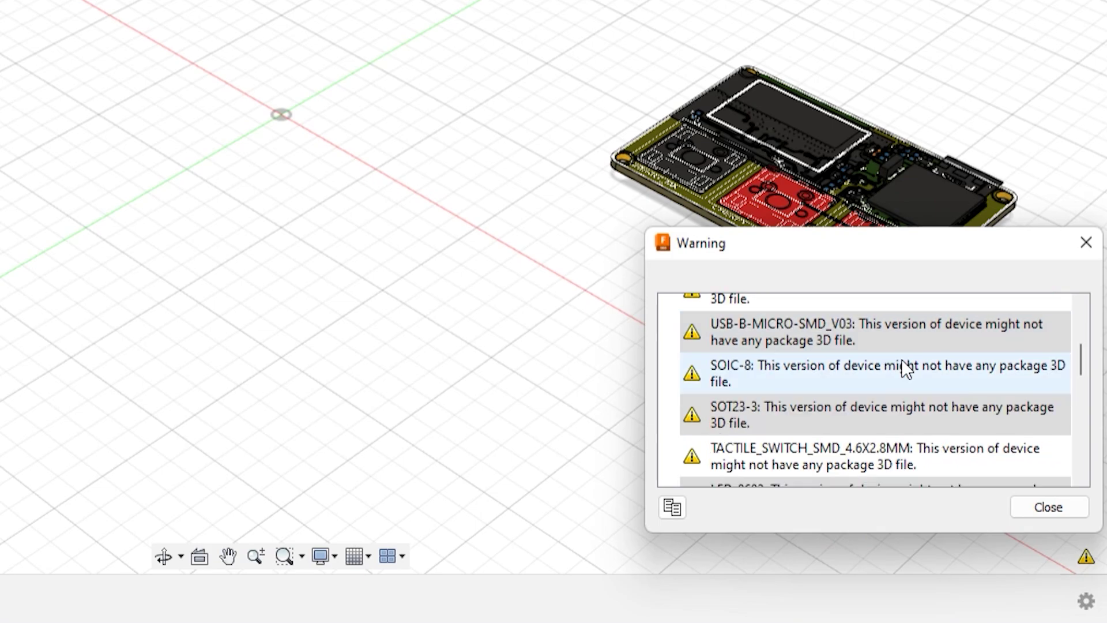
scroll(902, 364, down, 10)
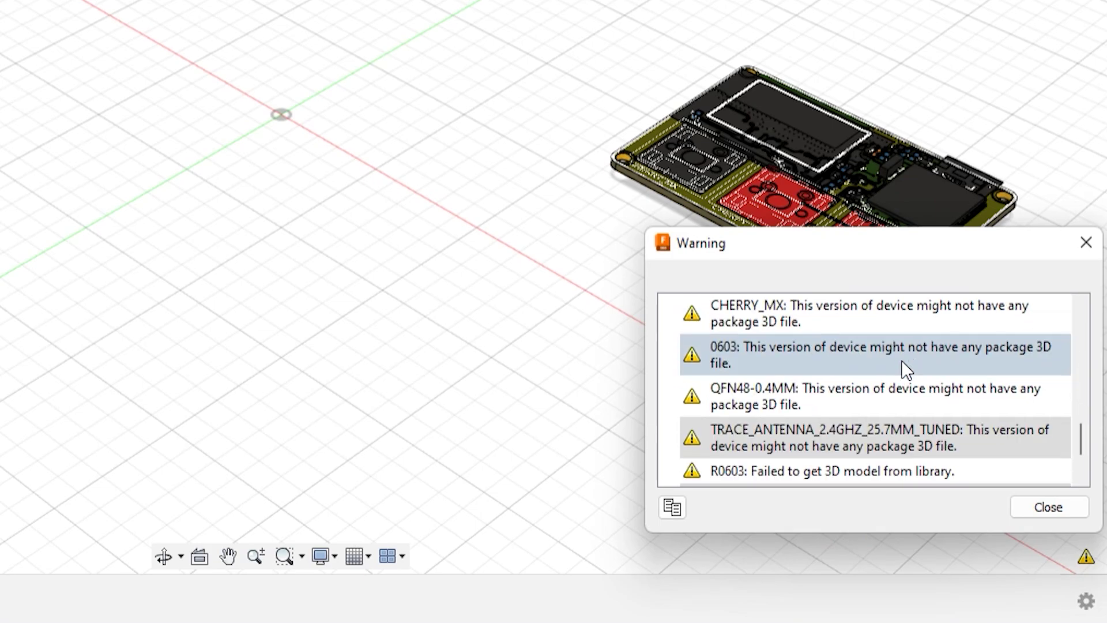
scroll(902, 363, up, 10)
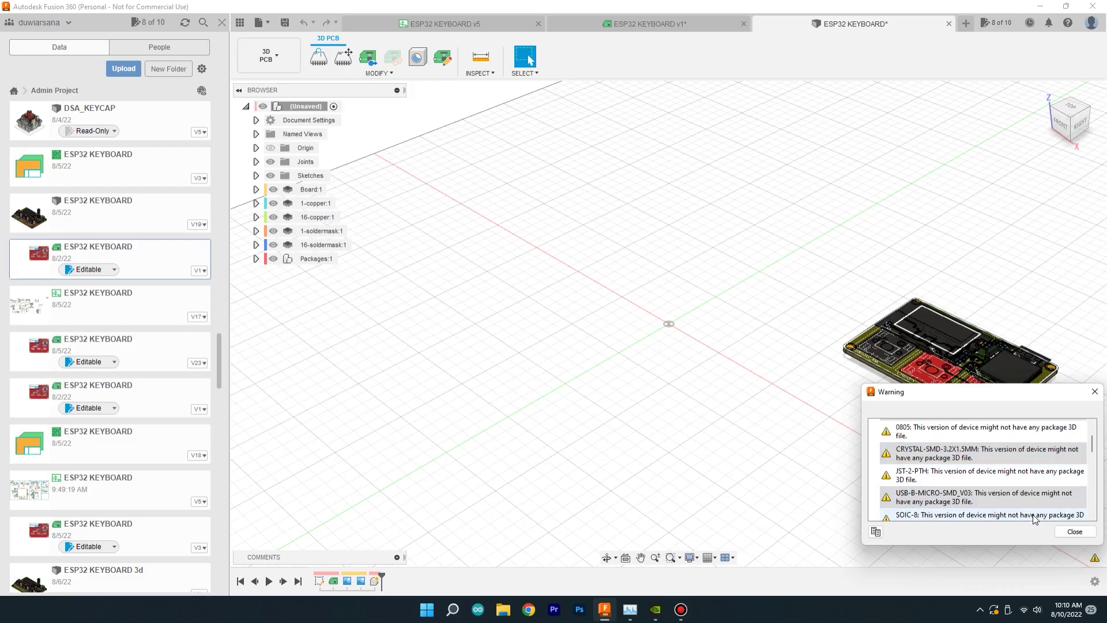
click(1073, 531)
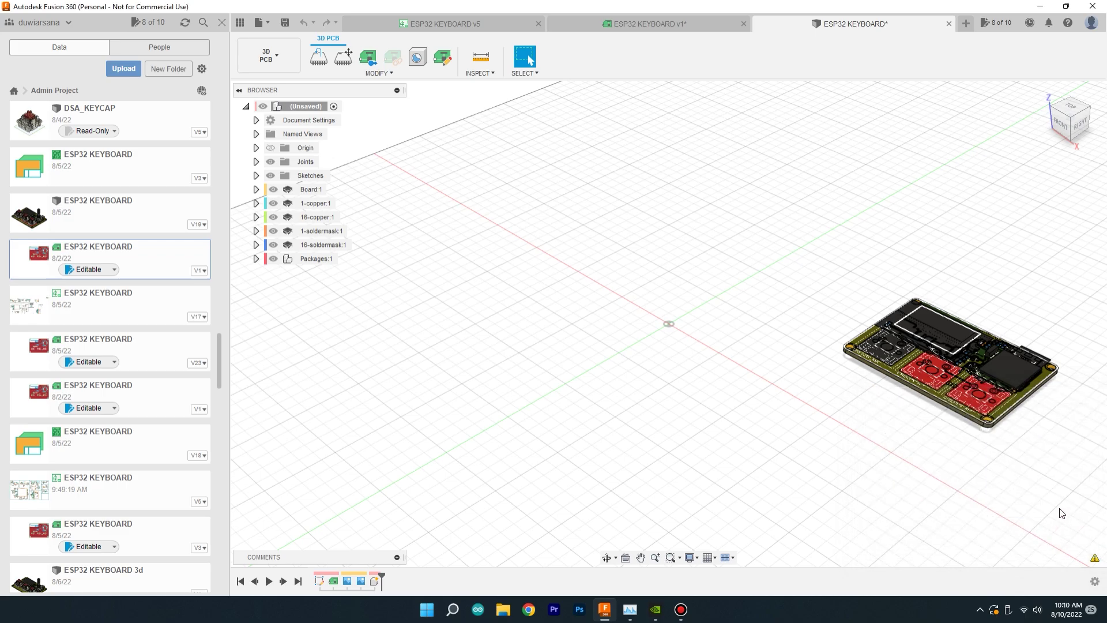
- Examine both sides of the generated 3D PCB up close to check which components have 3D packages
scroll(663, 385, up, 2)
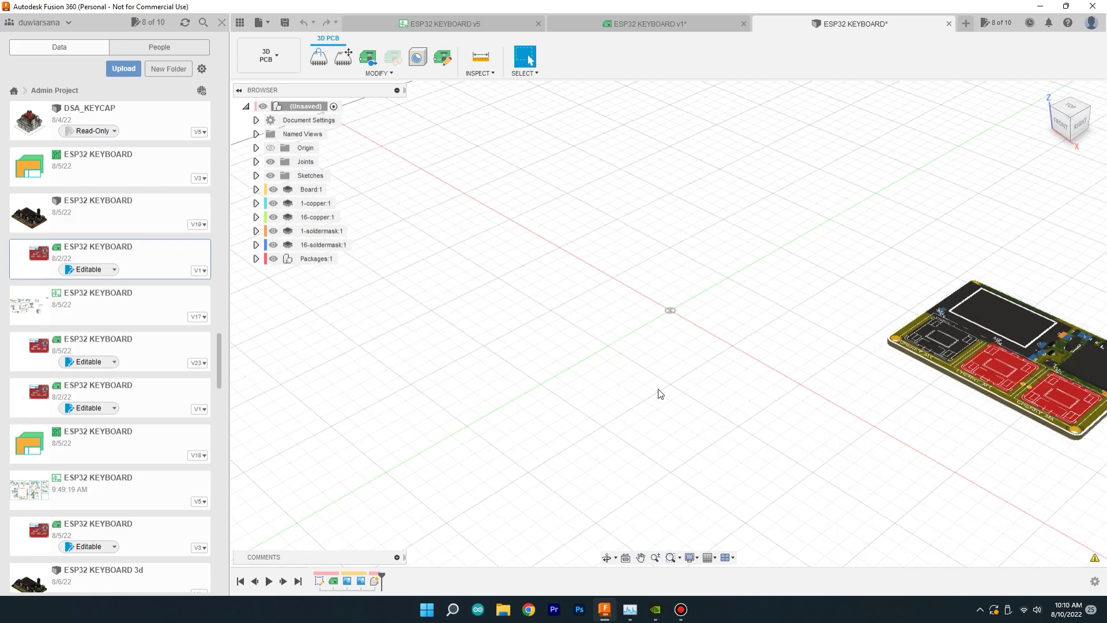
middle_drag(969, 322, 649, 310)
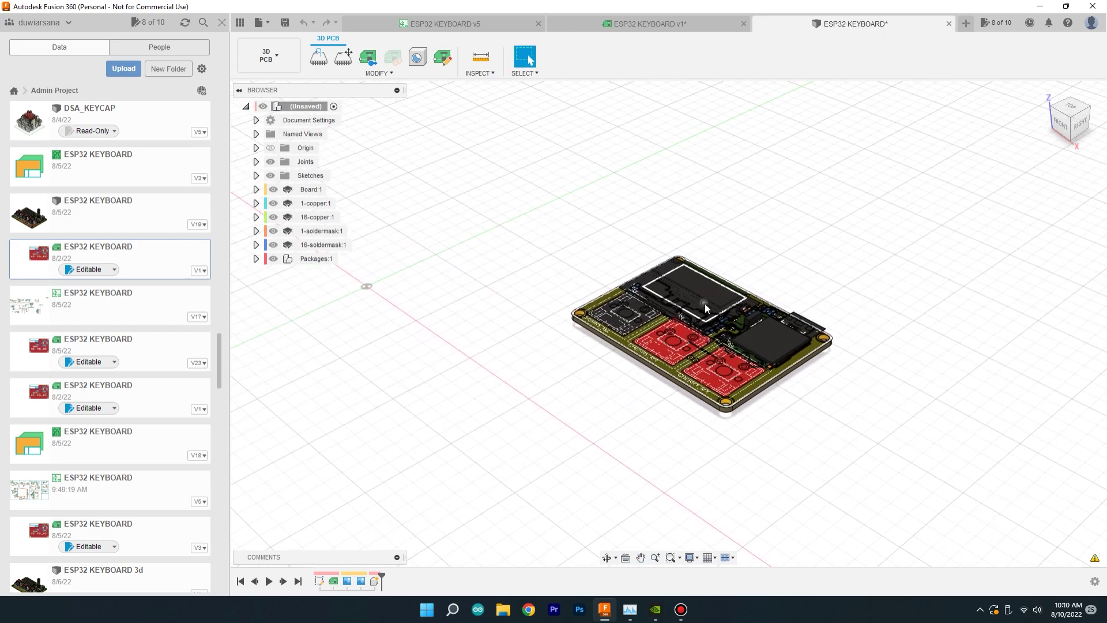
scroll(700, 311, up, 3)
scroll(694, 321, up, 1)
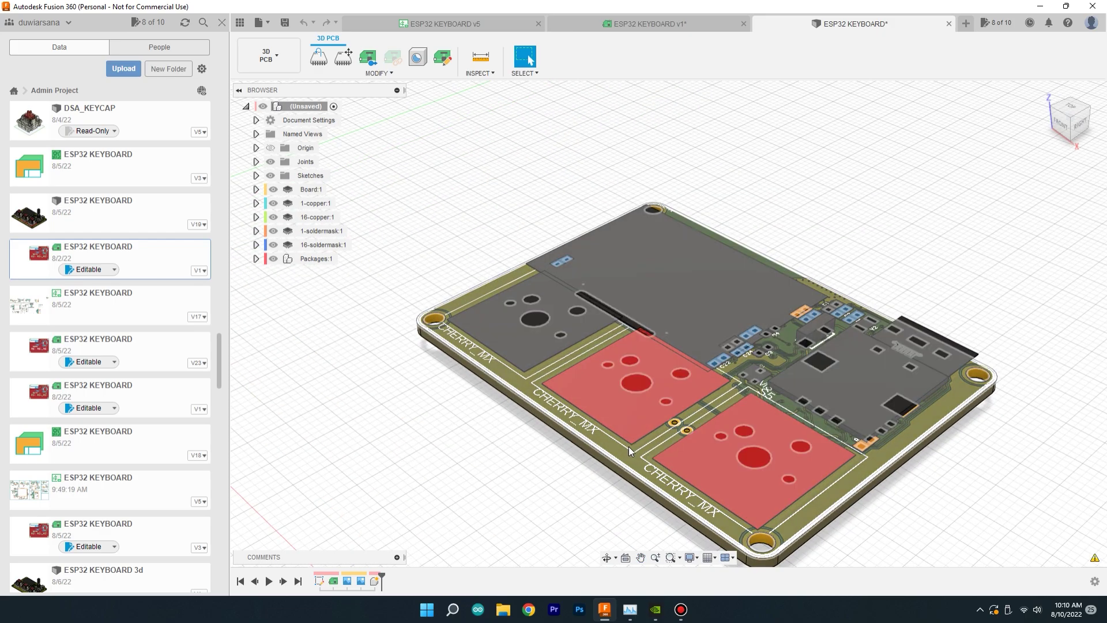
middle_drag(597, 435, 759, 271)
scroll(750, 317, up, 6)
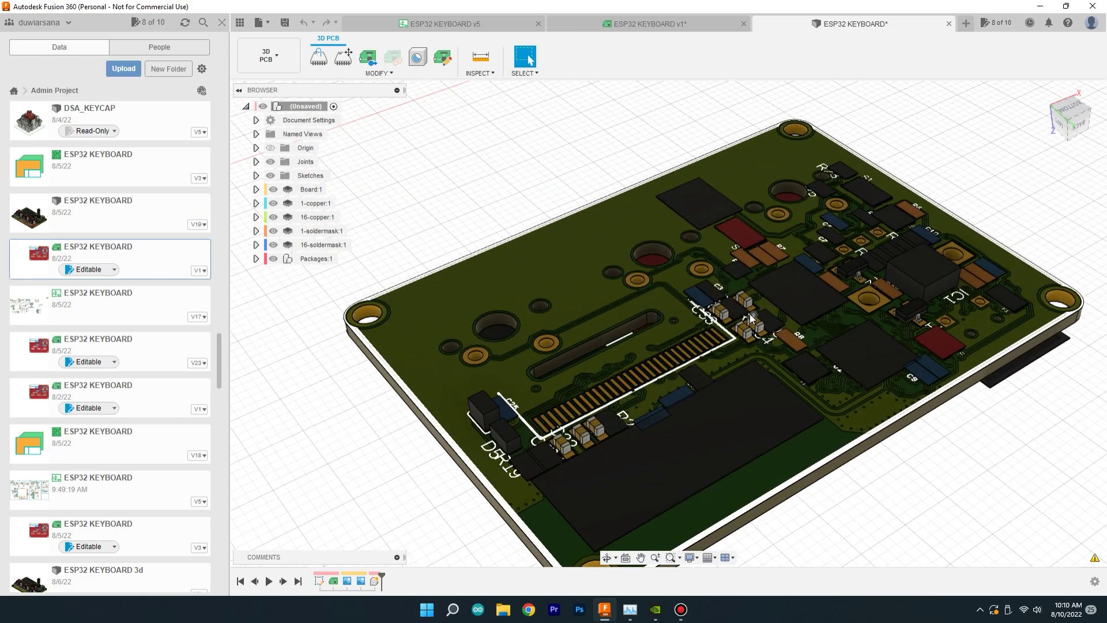
scroll(750, 317, up, 3)
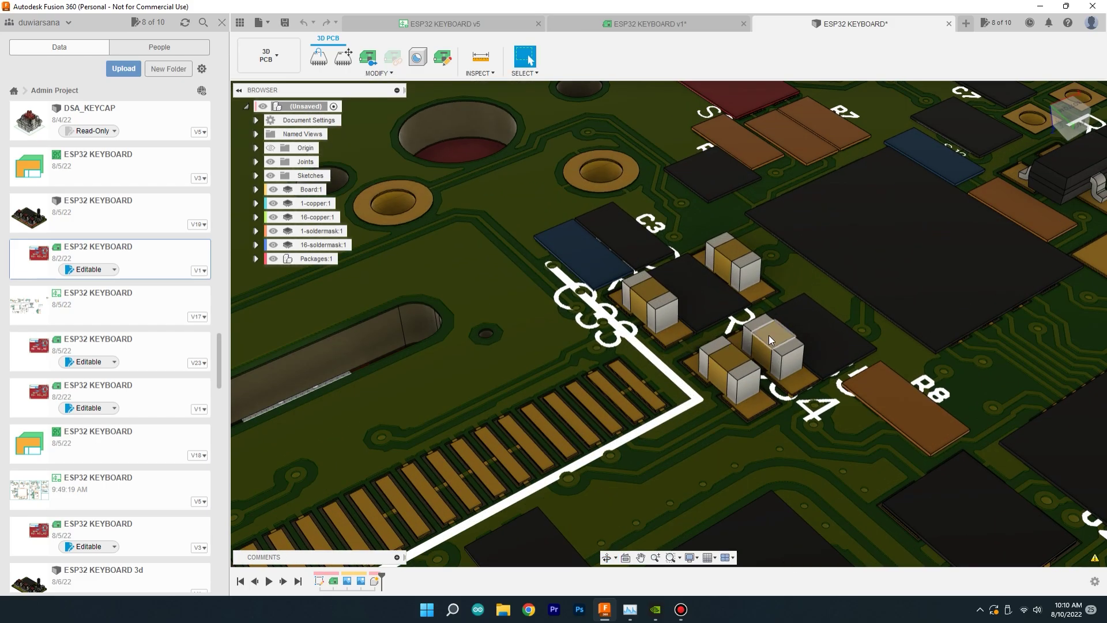
scroll(685, 321, down, 8)
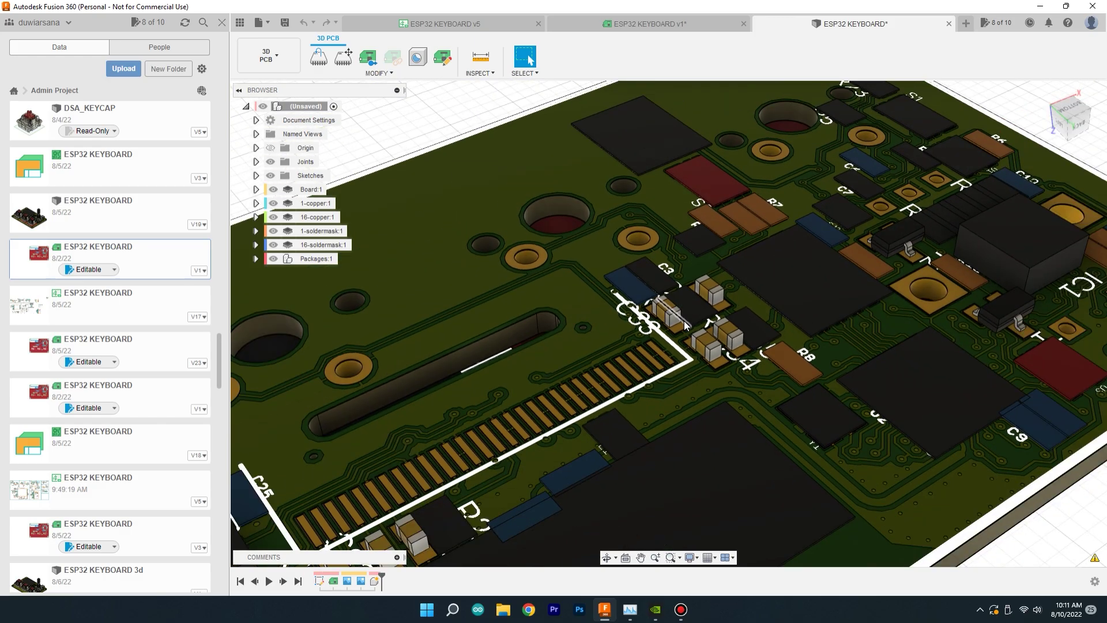
- Examine the component packages on the key switch side of the 3D PCB from several angles and distances
scroll(684, 322, down, 3)
shift+middle_drag(683, 320, 722, 435)
scroll(796, 262, up, 2)
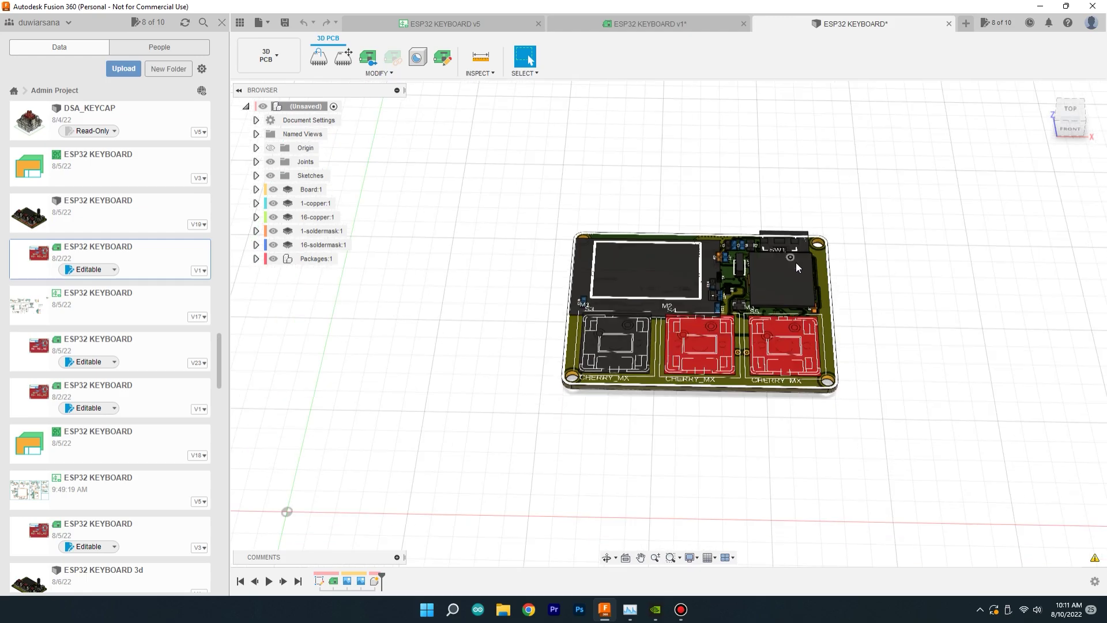
shift+middle_drag(797, 264, 863, 283)
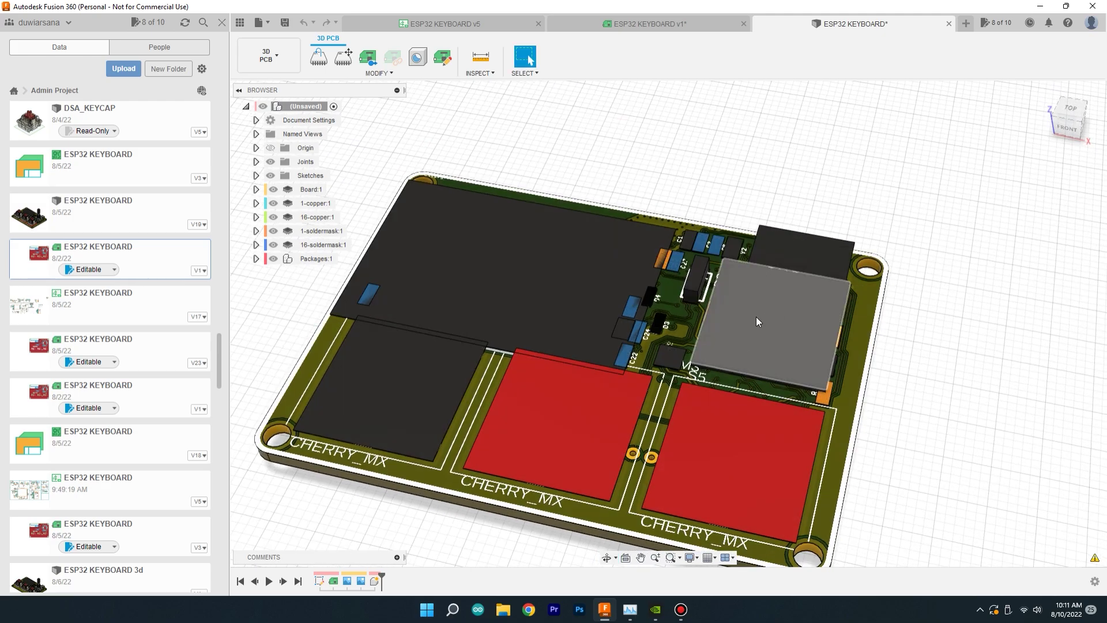
shift+middle_drag(643, 344, 669, 330)
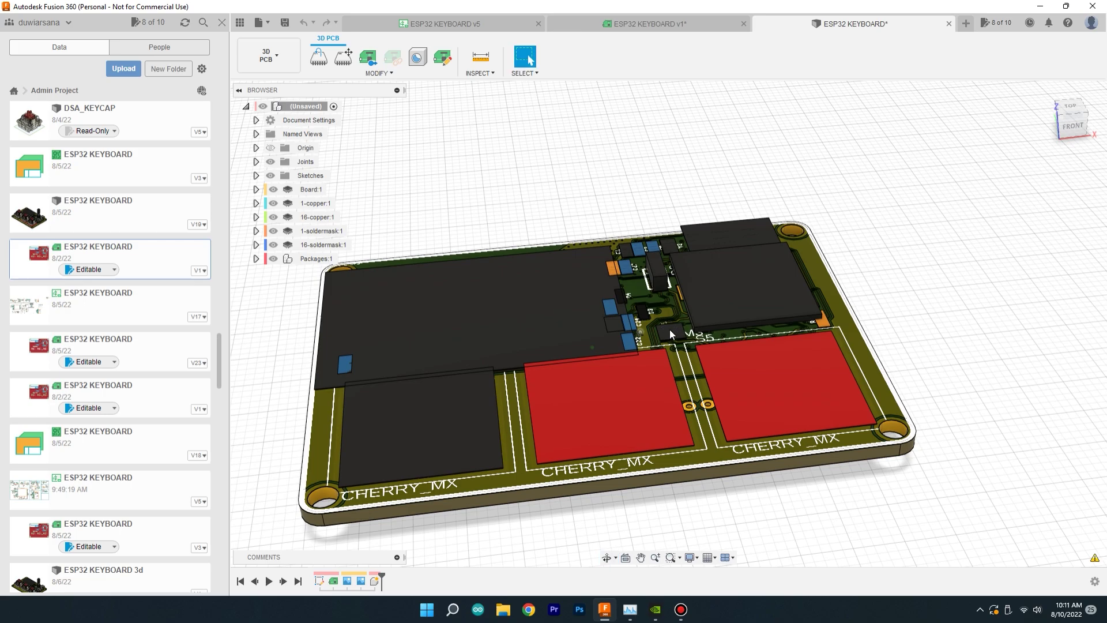
scroll(811, 300, up, 2)
scroll(811, 300, down, 4)
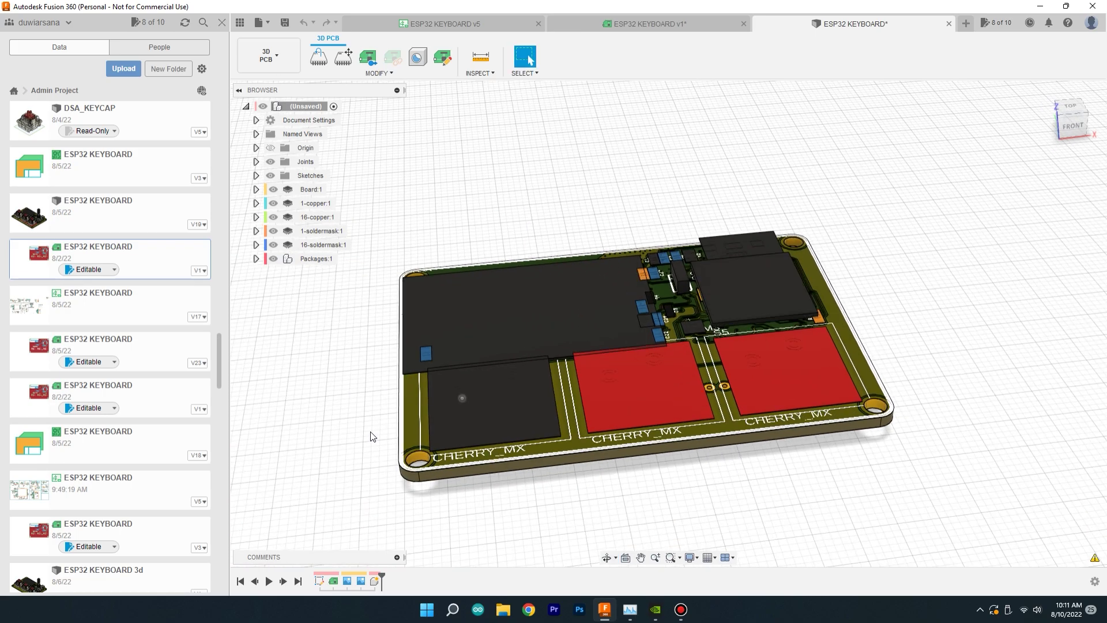
scroll(420, 433, up, 2)
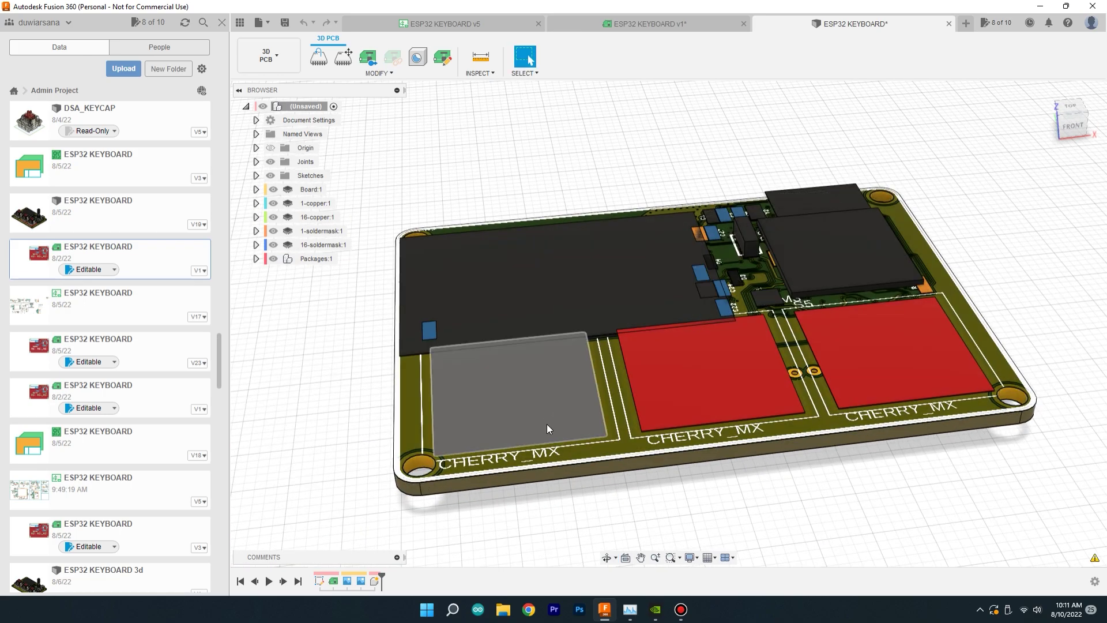
- On the ESP32 KEYBOARD v1 board, add a custom 3D model to the leftmost key switch and save it as DSA_KEYCAP in Admin Project
click(651, 24)
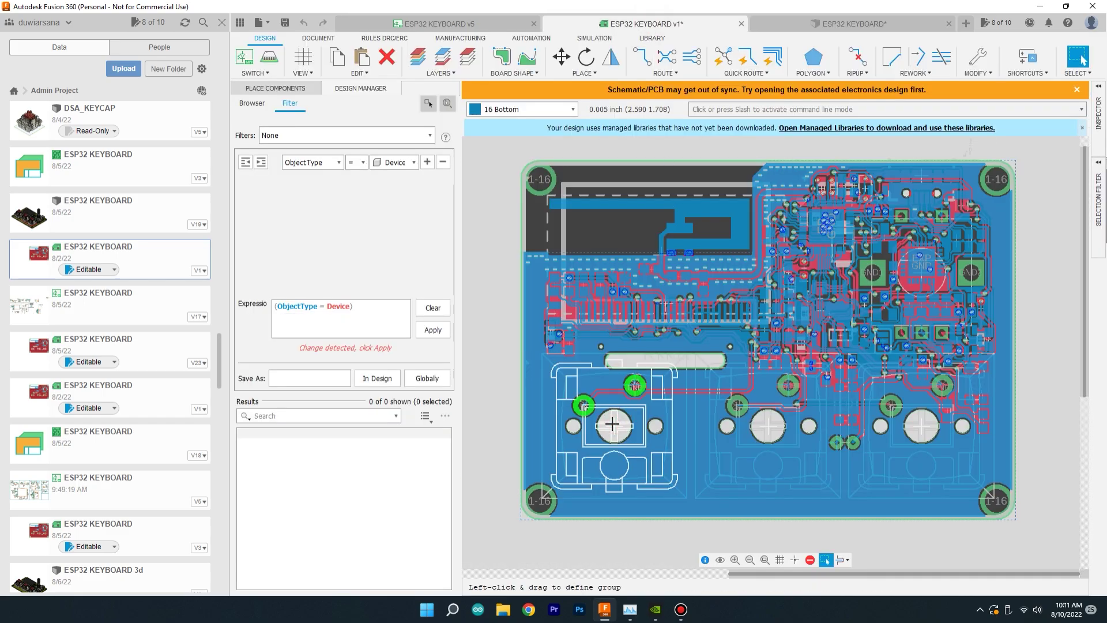
right_click(612, 425)
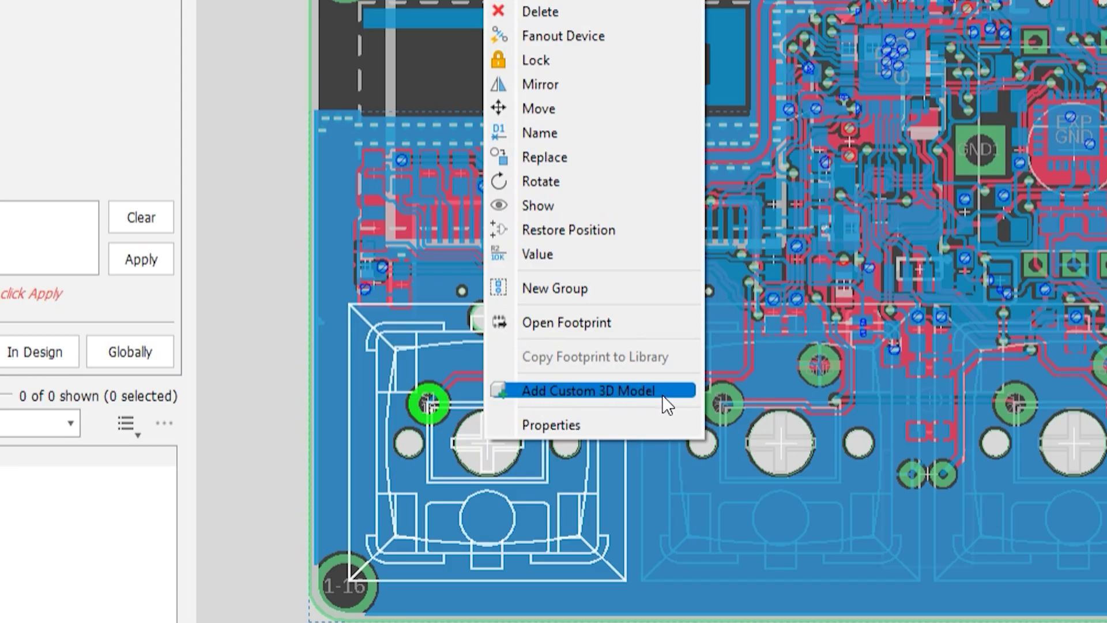
click(648, 393)
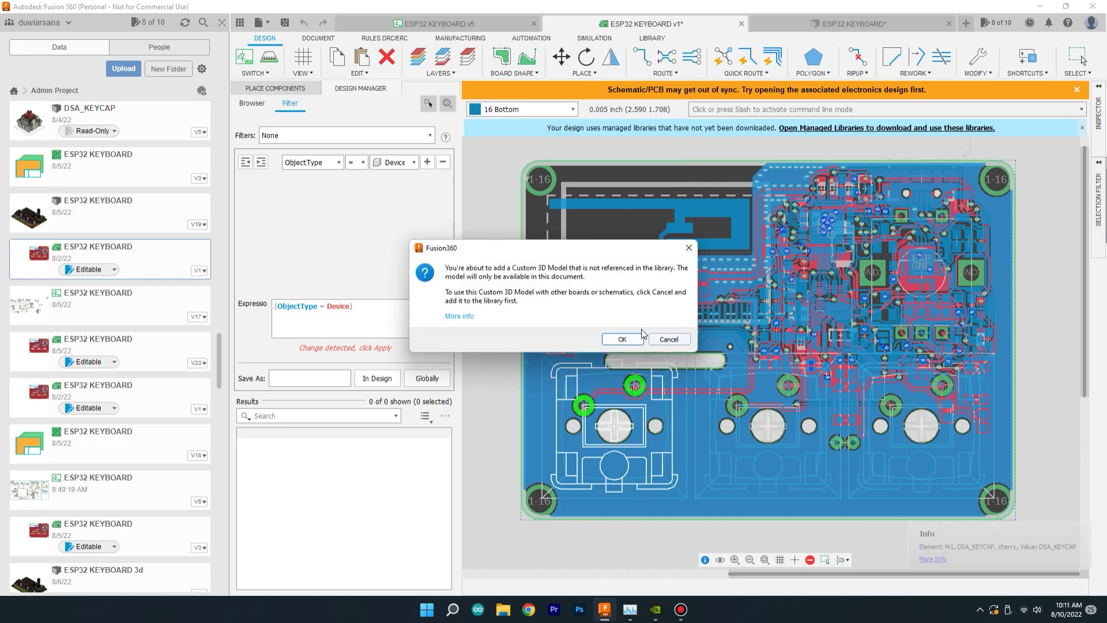
click(632, 340)
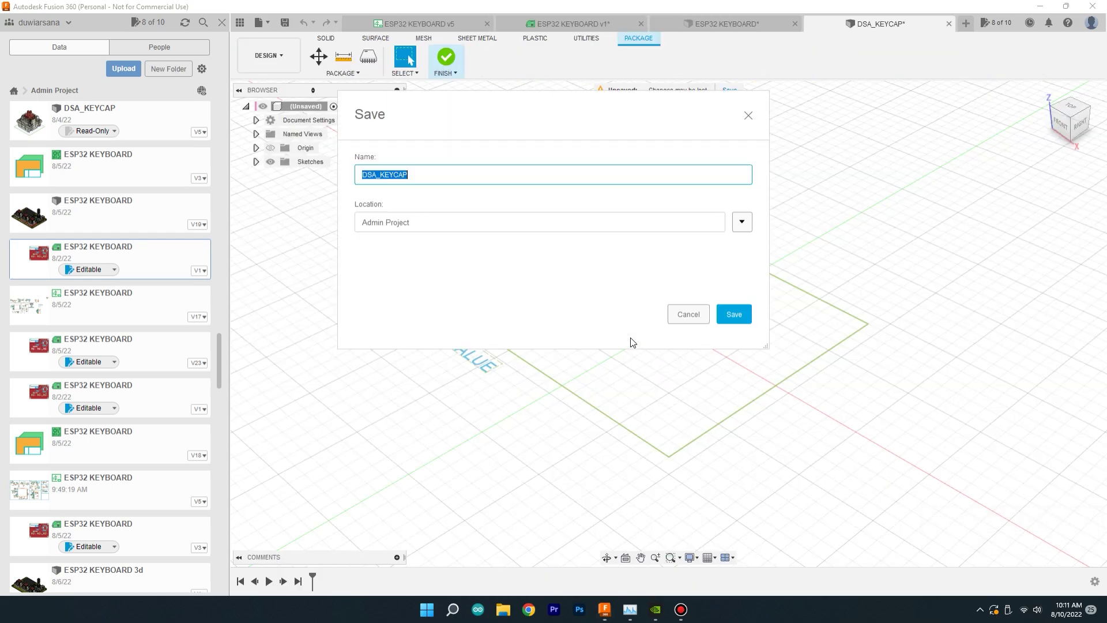
click(731, 313)
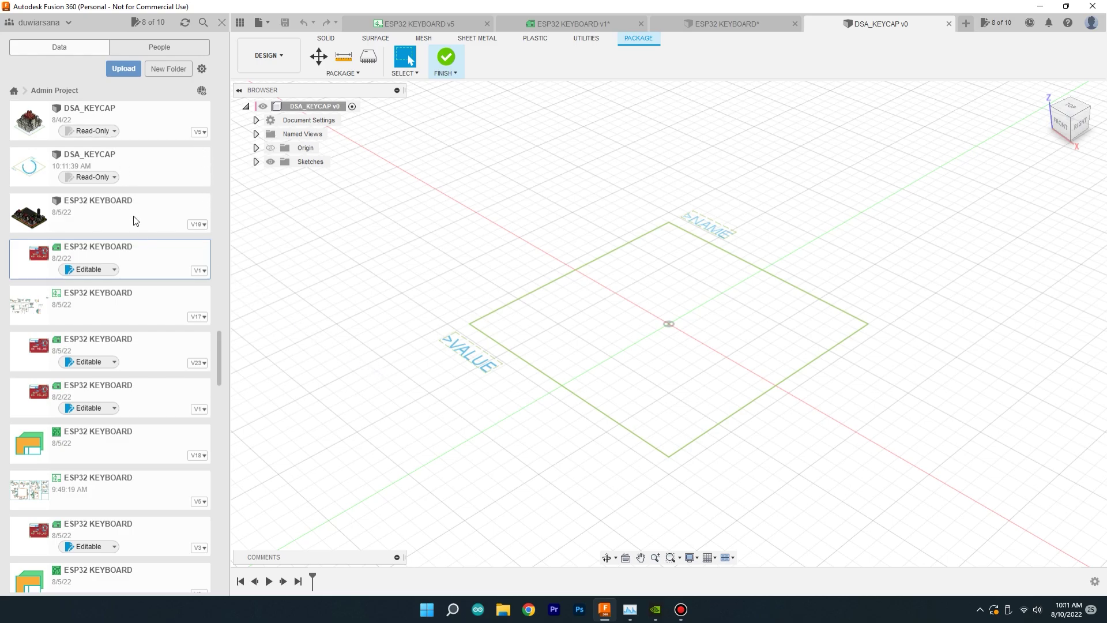
- Find the cherry switch design in Admin Project and insert it into the DSA_KEYCAP package
scroll(156, 281, down, 5)
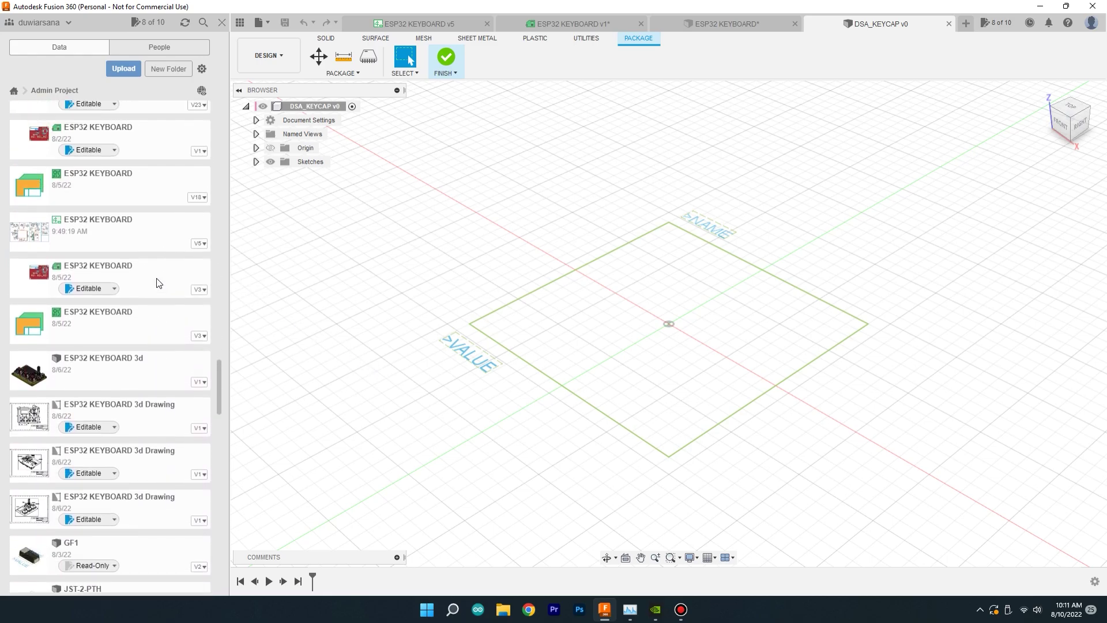
scroll(158, 282, up, 15)
scroll(158, 282, up, 6)
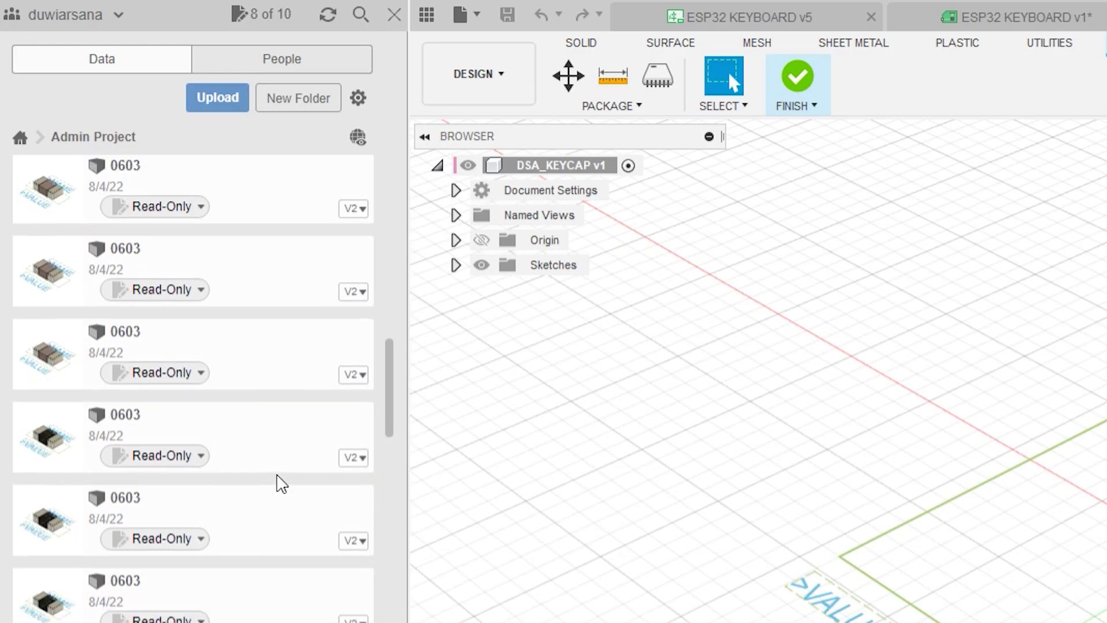
scroll(158, 289, down, 2)
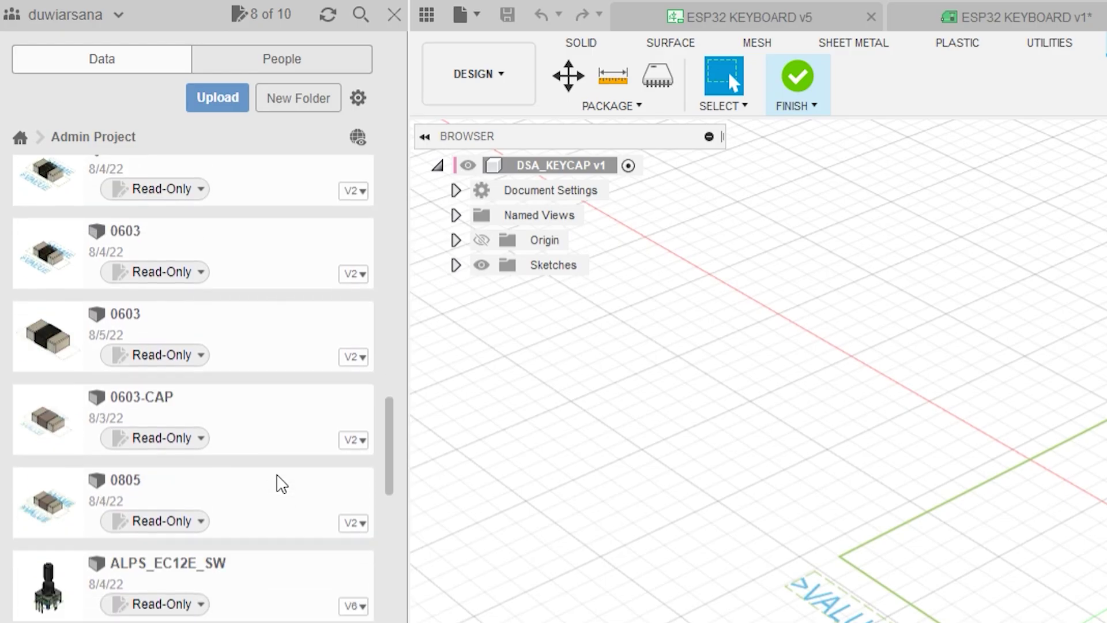
scroll(287, 482, down, 4)
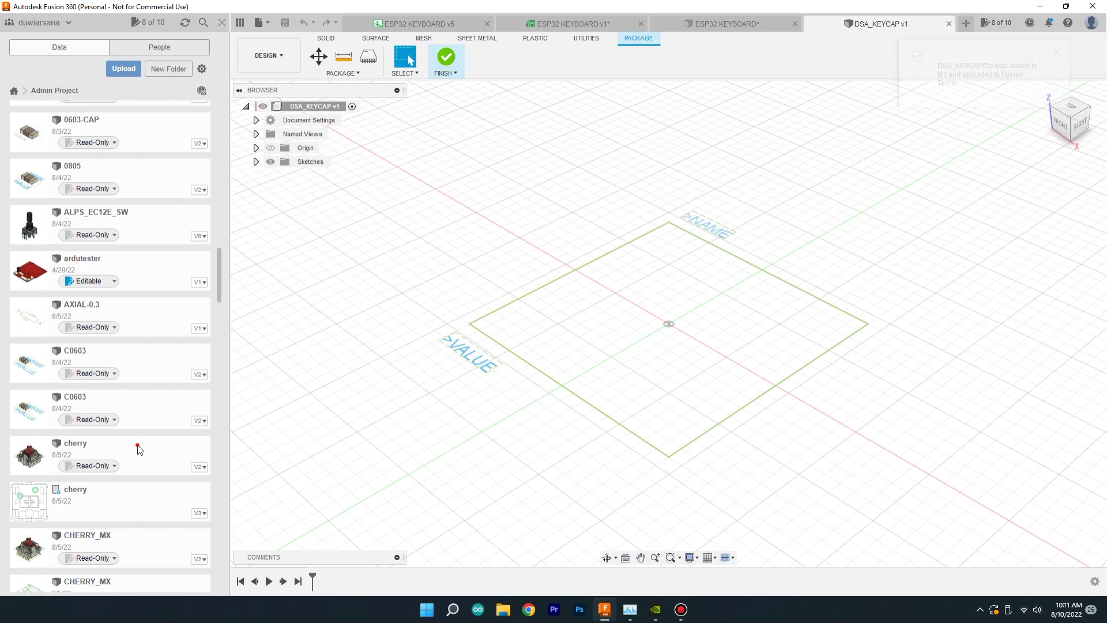
right_click(138, 448)
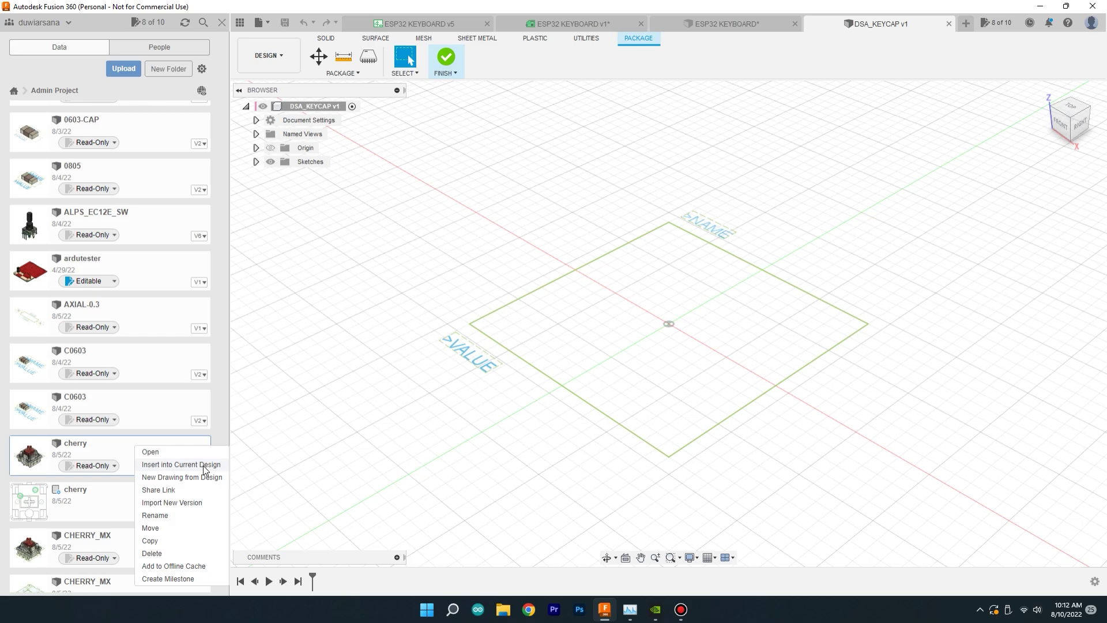
click(203, 466)
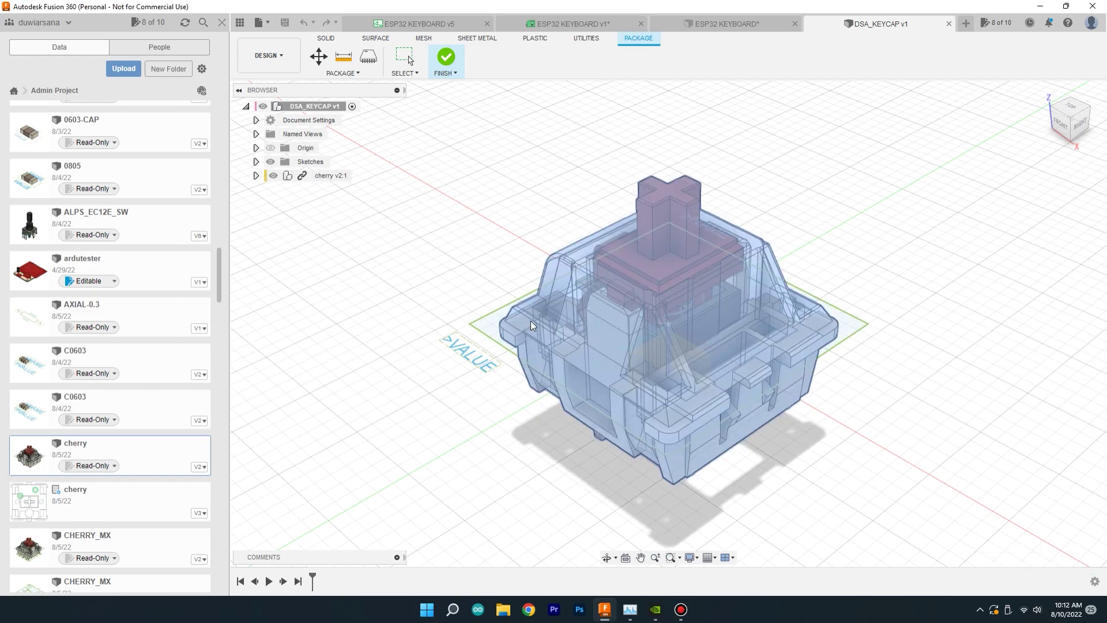
- Adjust the placement of the inserted cherry switch relative to the footprint outline and check its alignment
shift+middle_drag(484, 404, 528, 410)
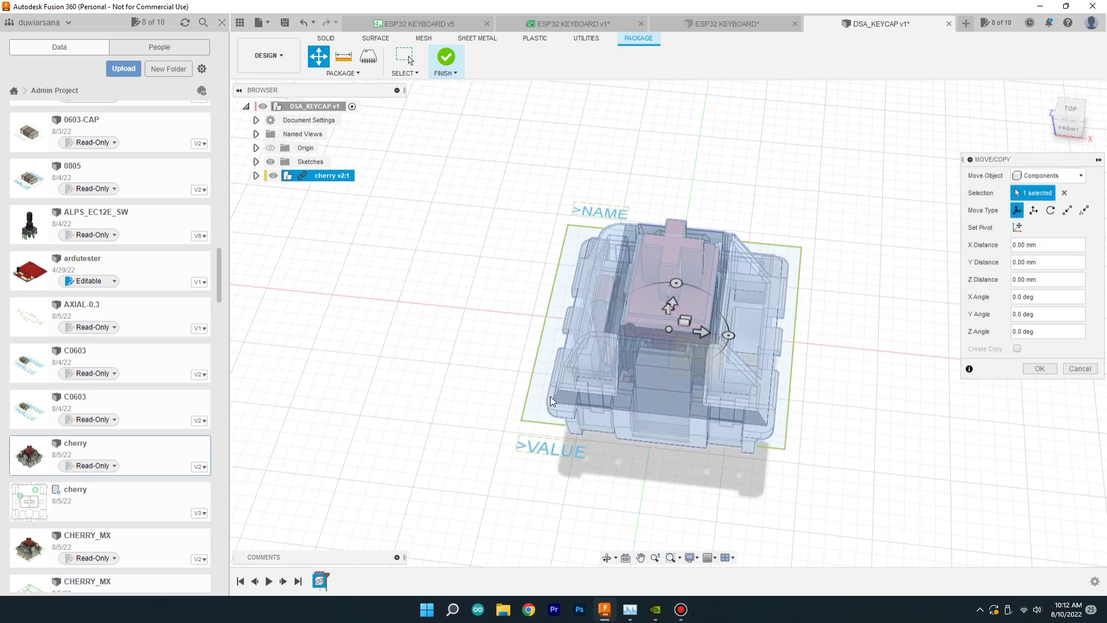
drag(676, 283, 620, 324)
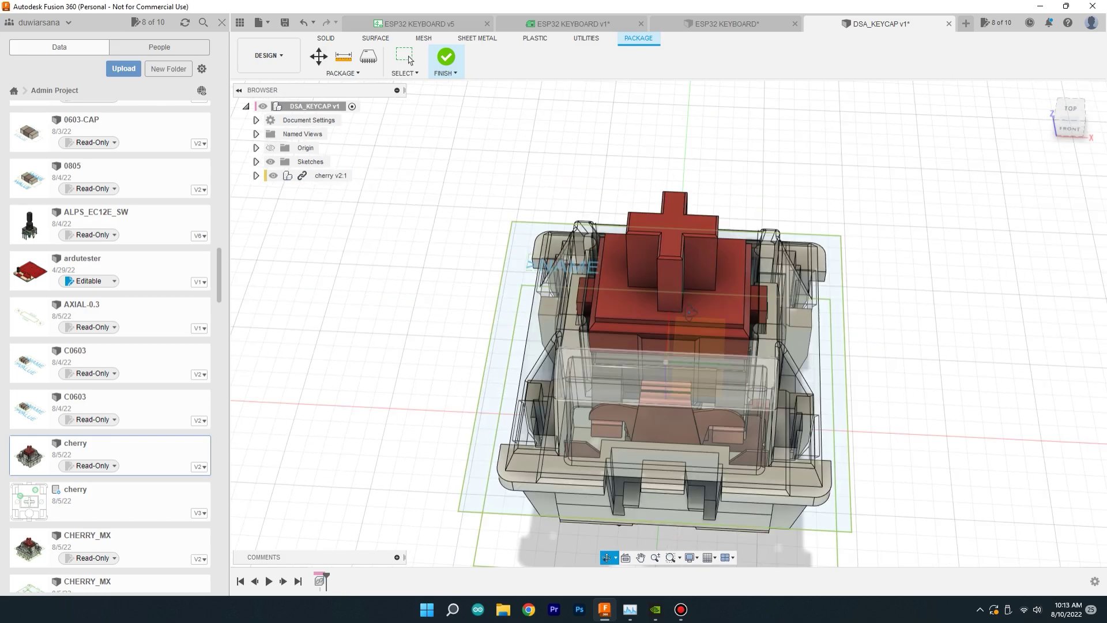
shift+middle_drag(704, 301, 682, 300)
scroll(682, 300, up, 3)
scroll(682, 307, down, 5)
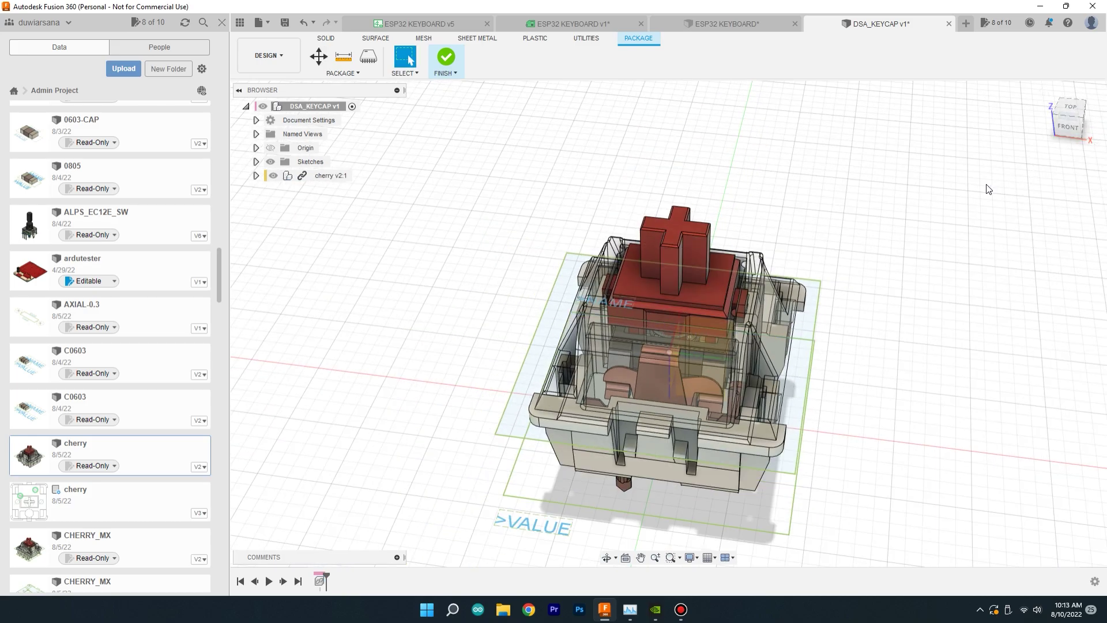
- Finish the key switch package and save the changes to DSA_KEYCAP
click(448, 60)
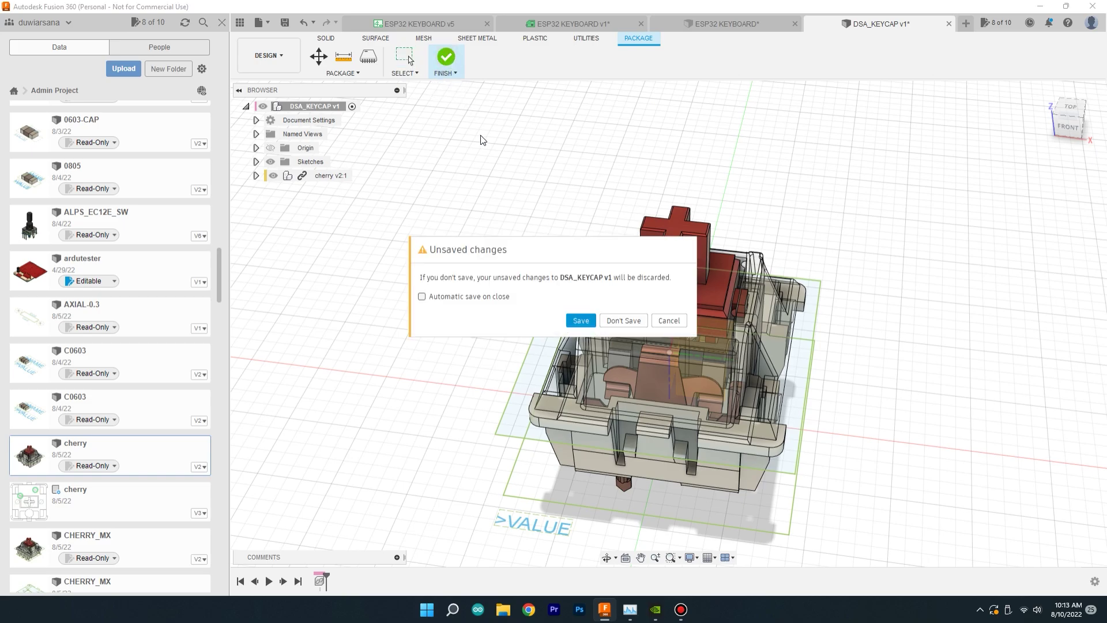
click(571, 320)
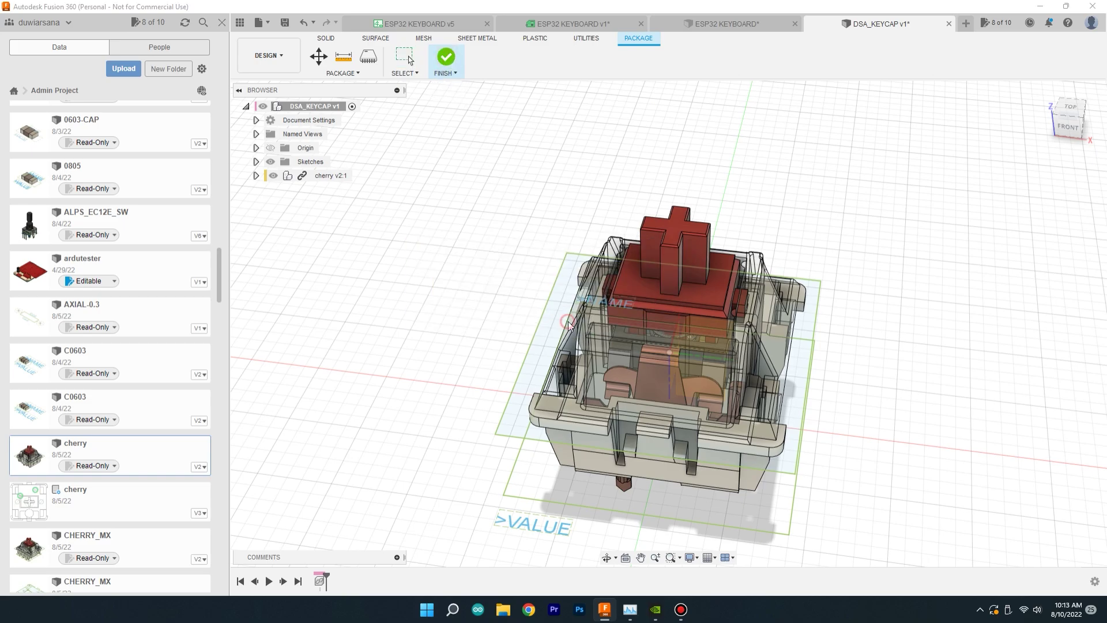
click(564, 327)
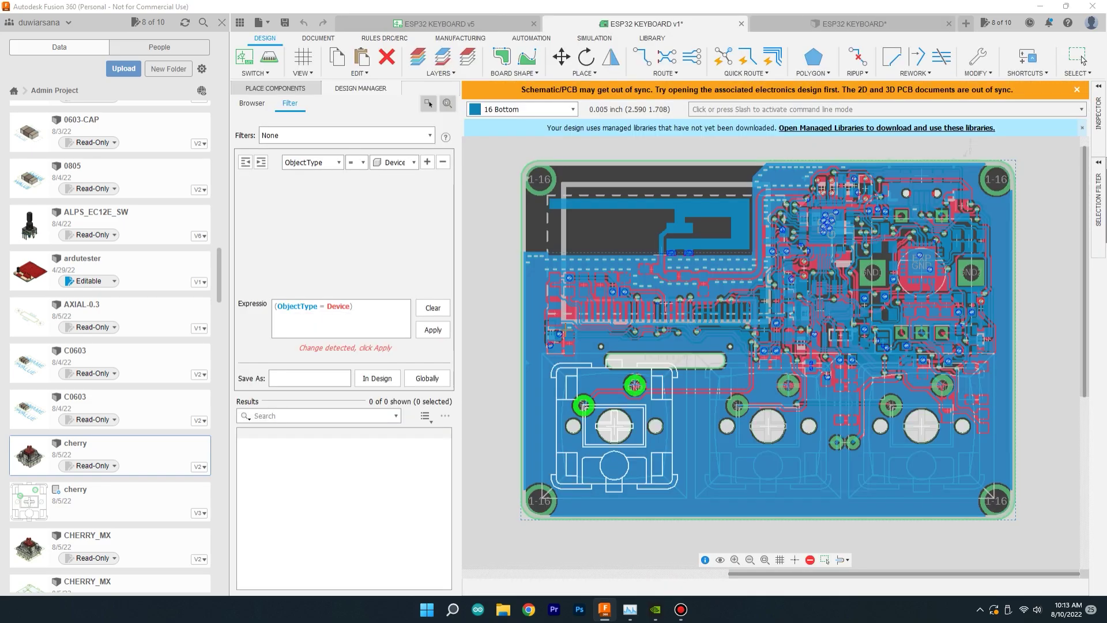
- Try to push the board with the new switch model to the 3D PCB using the Most Detailed preset
click(1080, 59)
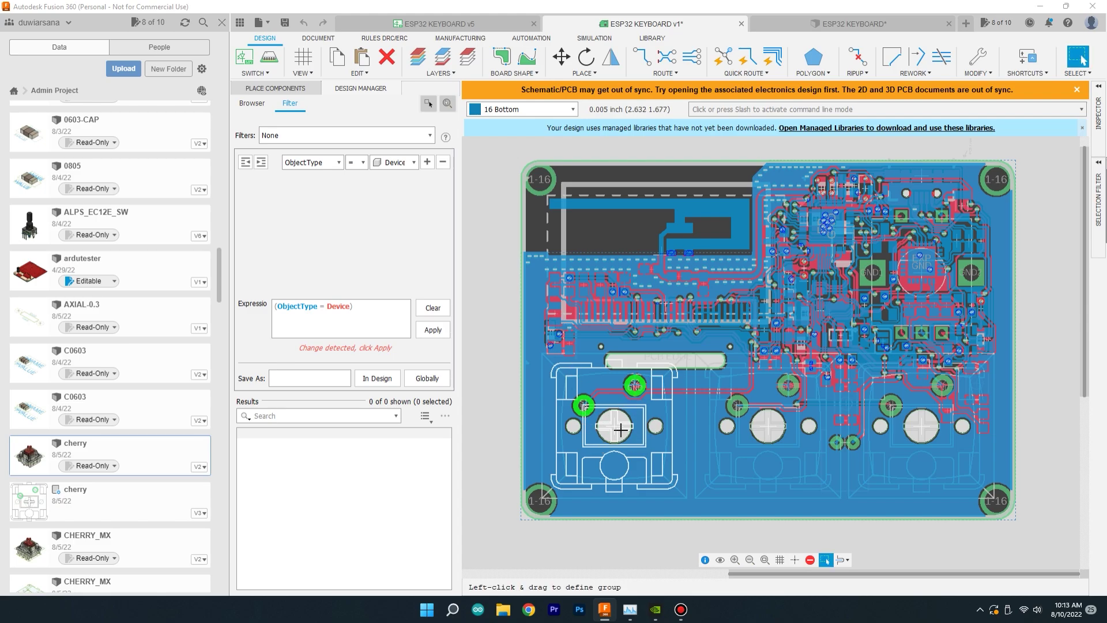
click(267, 60)
click(1016, 253)
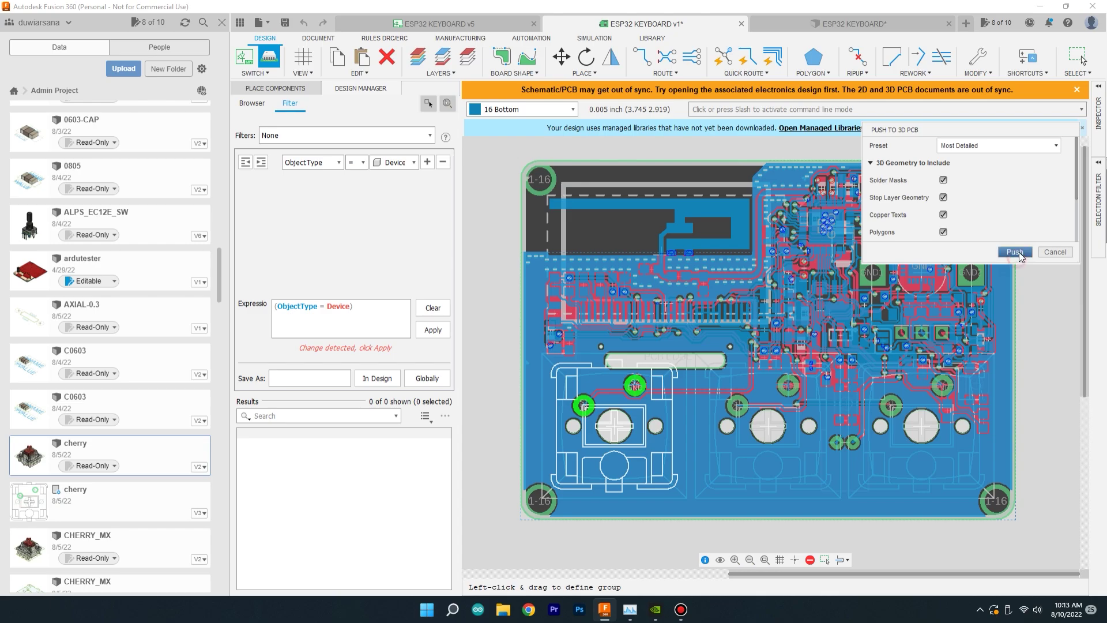
click(647, 315)
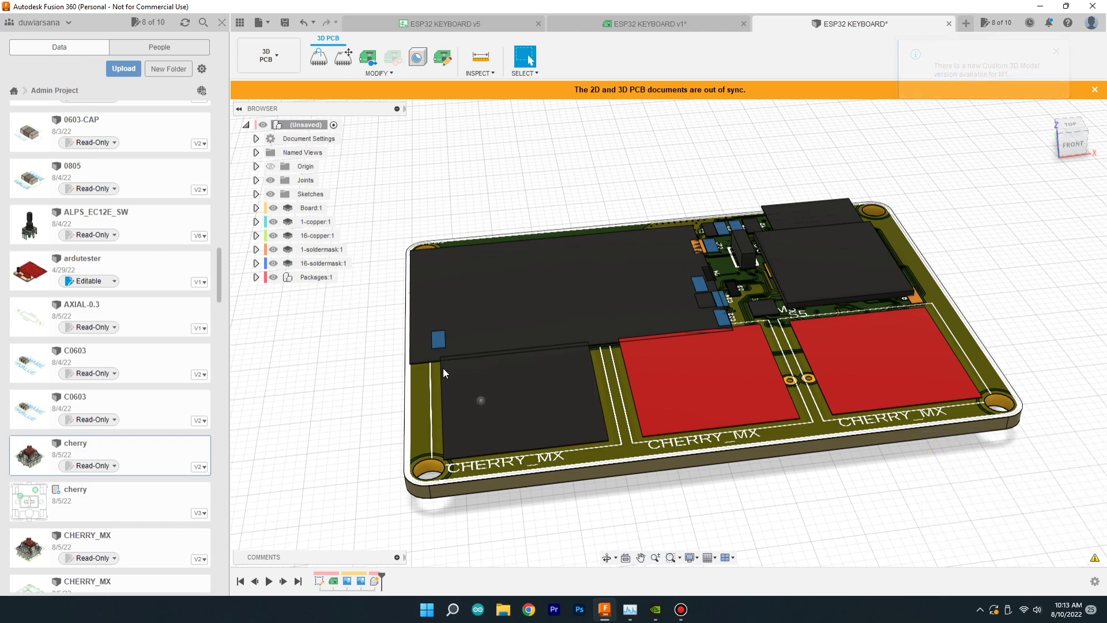
scroll(158, 238, up, 8)
scroll(156, 238, up, 5)
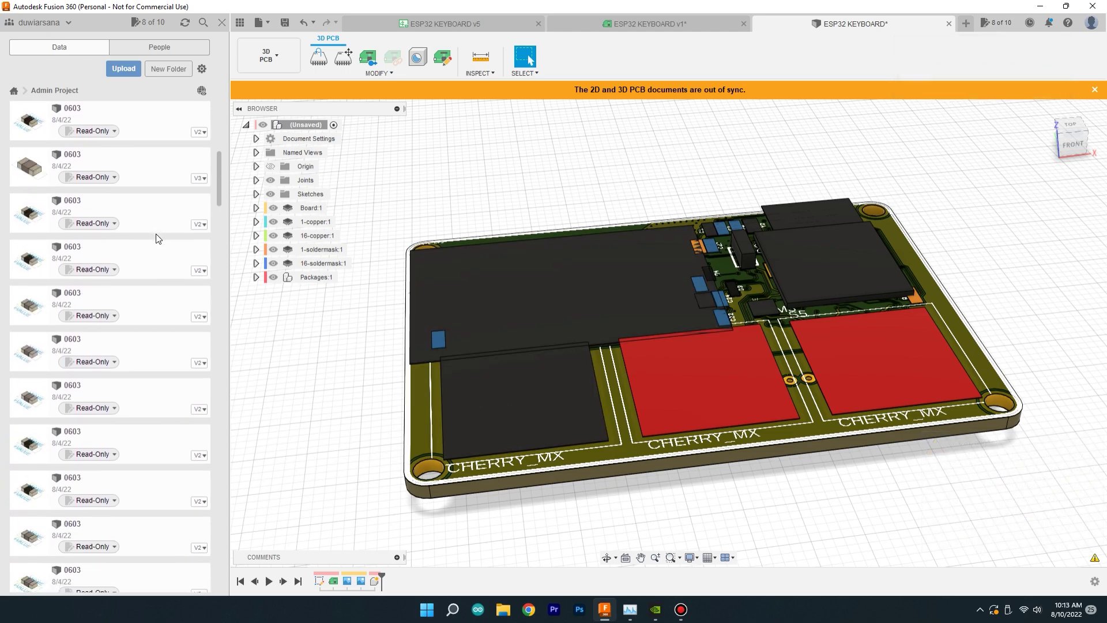
scroll(154, 241, down, 10)
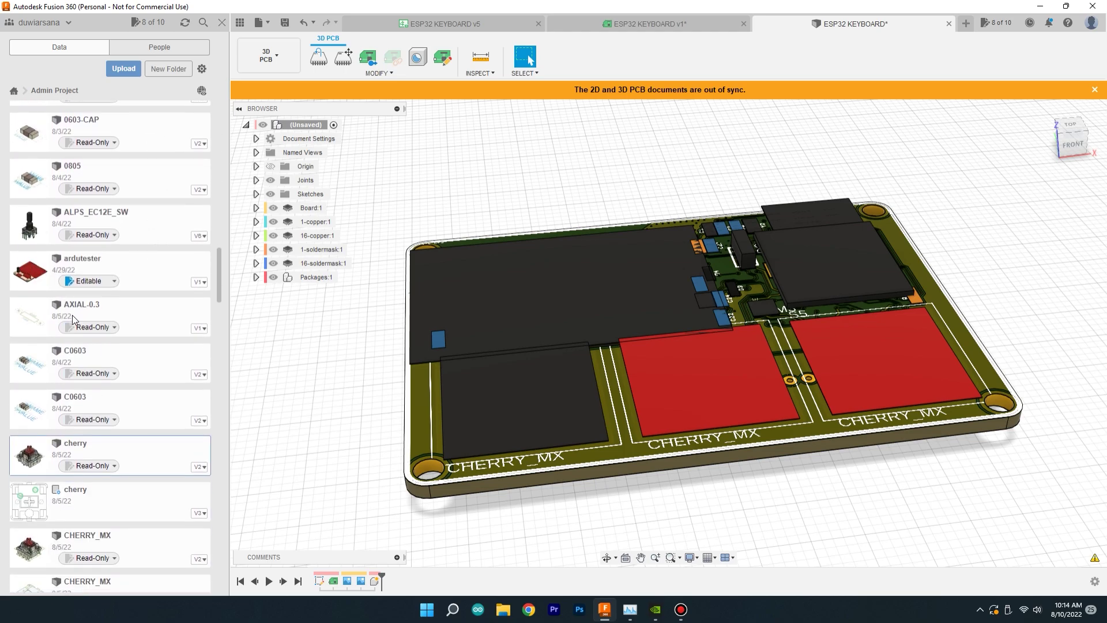
- Push the ESP32 KEYBOARD v1 board to the 3D PCB again and inspect the updated model from both sides
click(634, 20)
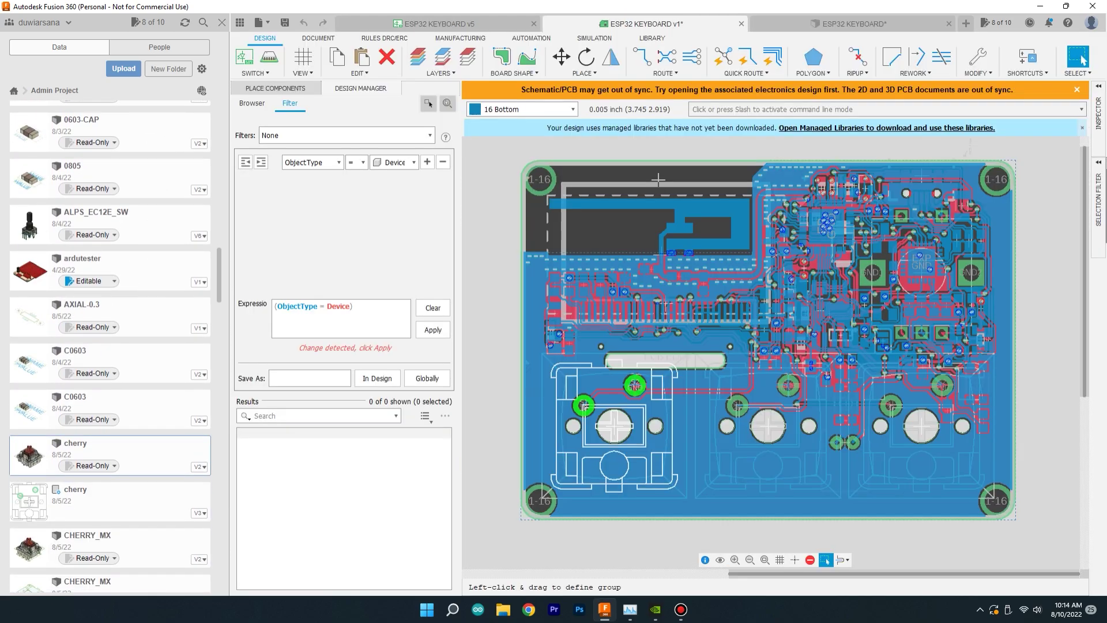
click(269, 56)
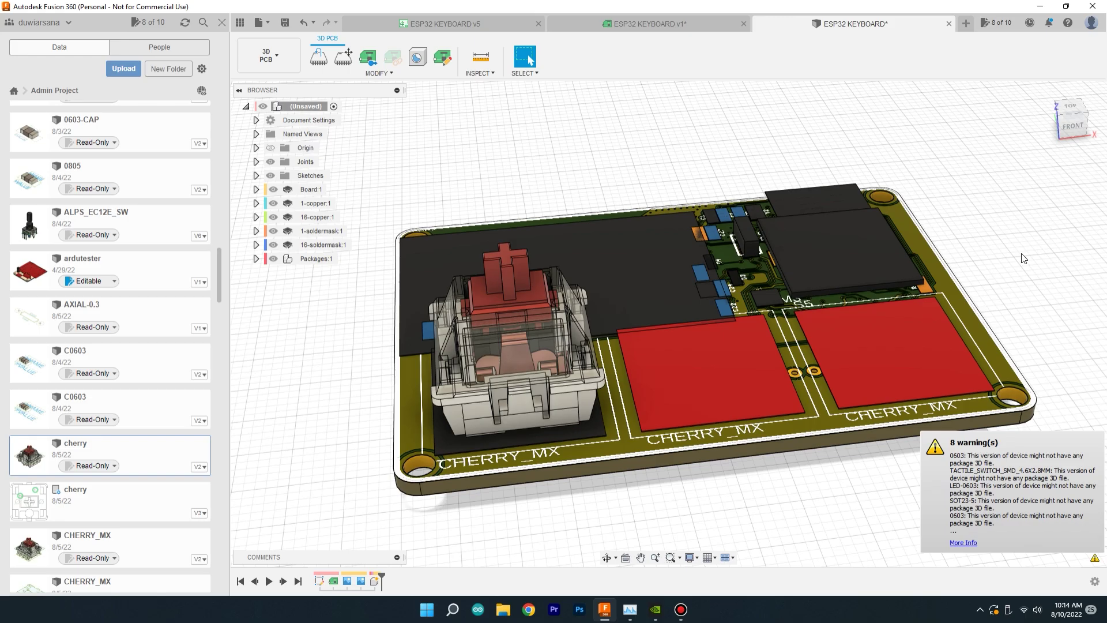
shift+middle_drag(669, 316, 663, 219)
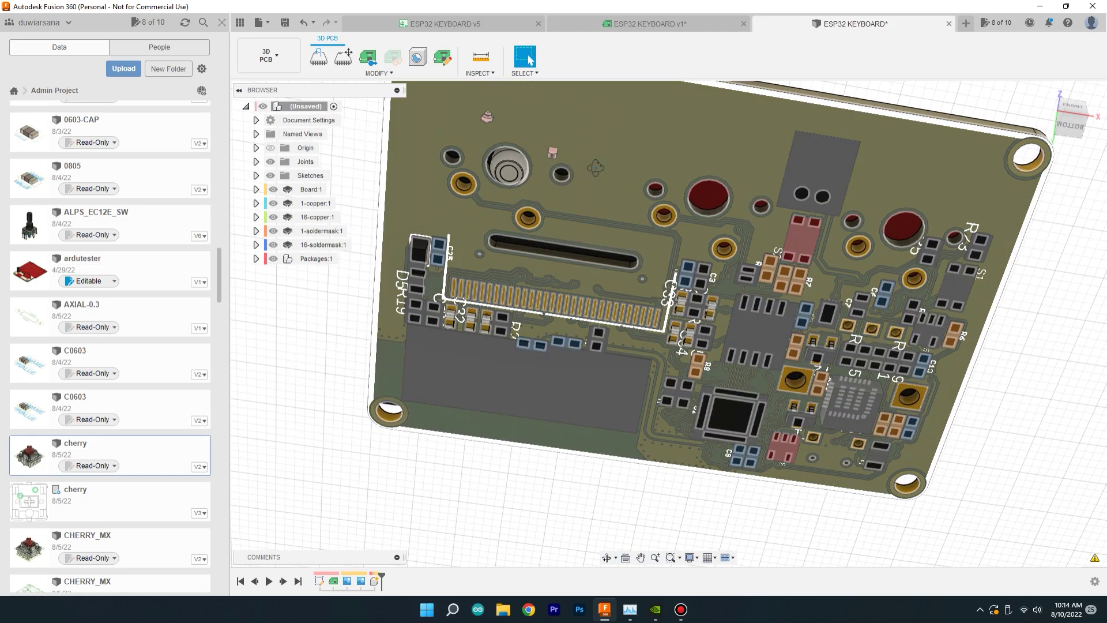
shift+middle_drag(595, 167, 593, 277)
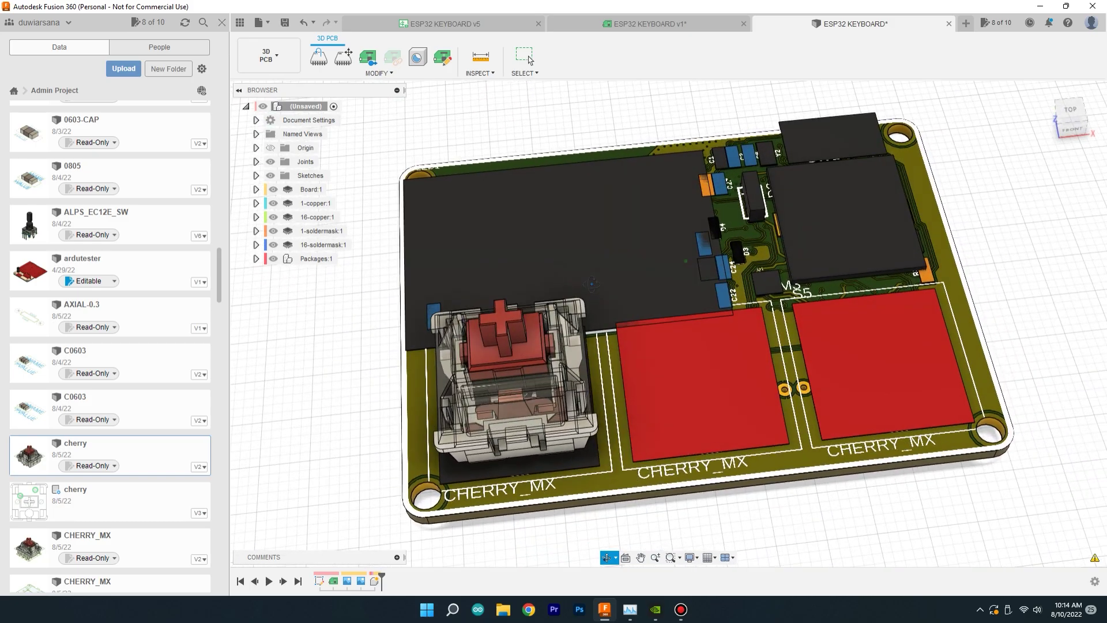
click(529, 58)
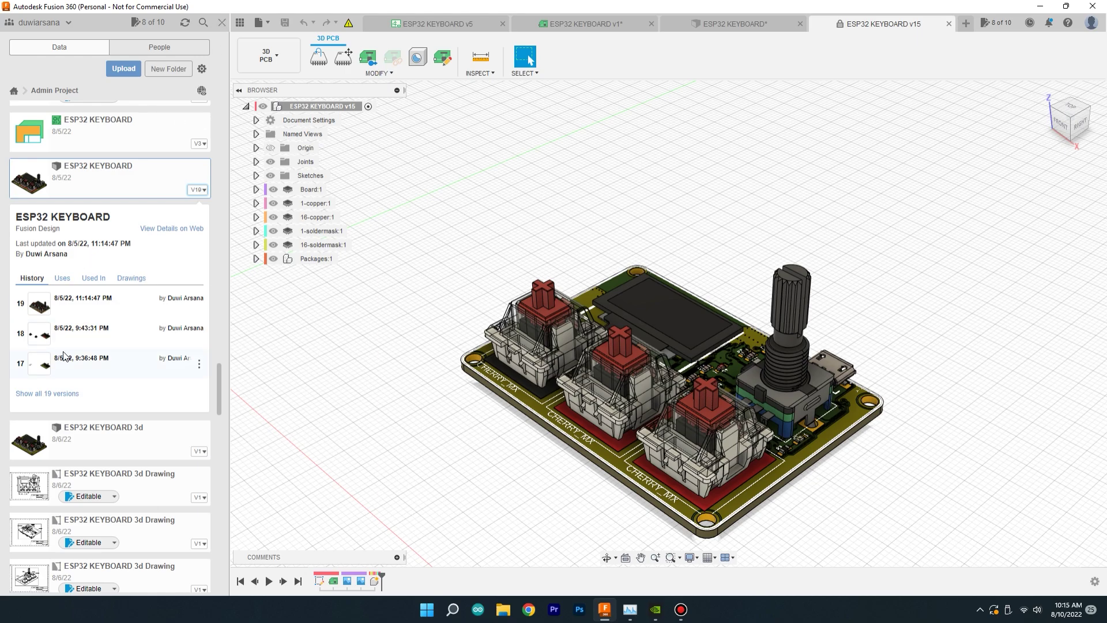
- Hide the three CHERRY_MX packages S3, S4 and S5 in the 3D PCB
scroll(125, 327, up, 10)
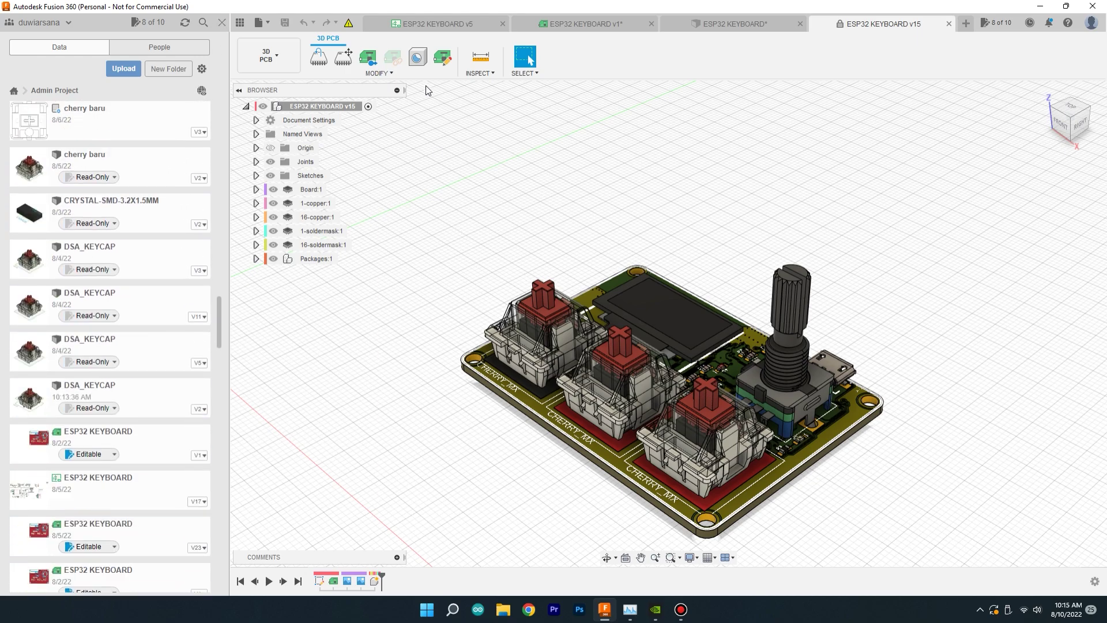
click(255, 260)
scroll(311, 385, down, 1)
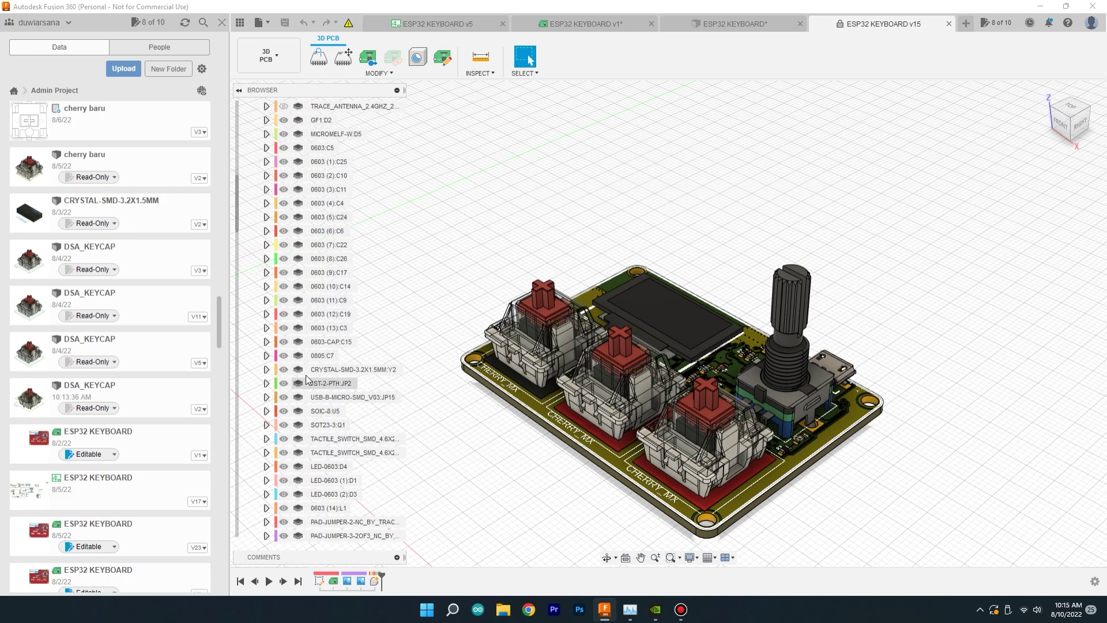
click(283, 369)
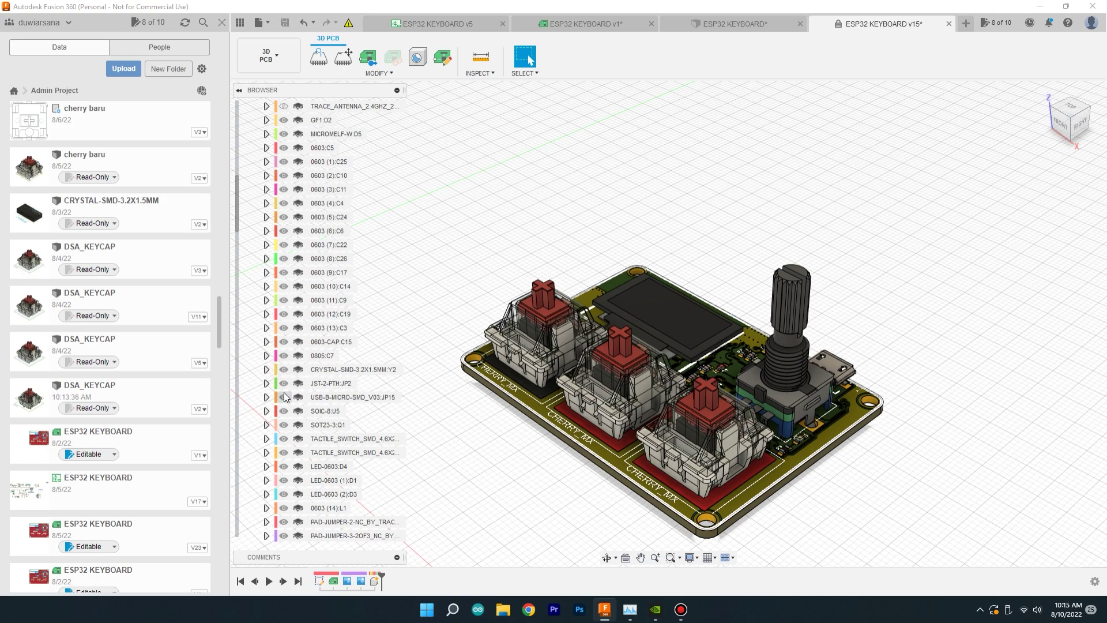
scroll(285, 404, down, 4)
scroll(286, 427, down, 4)
click(284, 410)
click(284, 424)
click(283, 438)
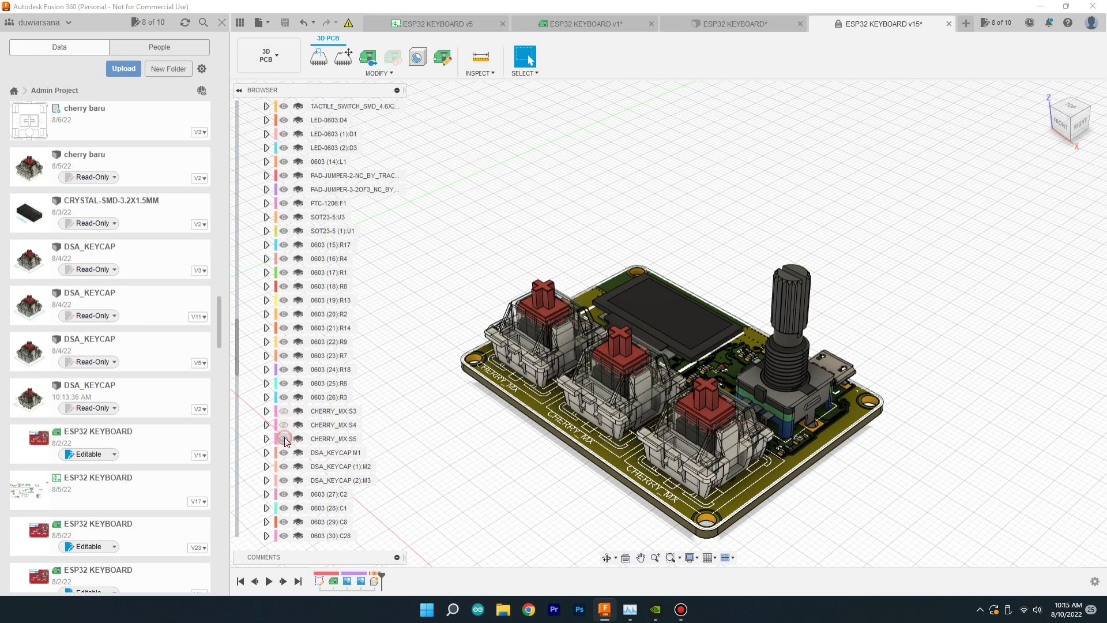
scroll(333, 391, up, 10)
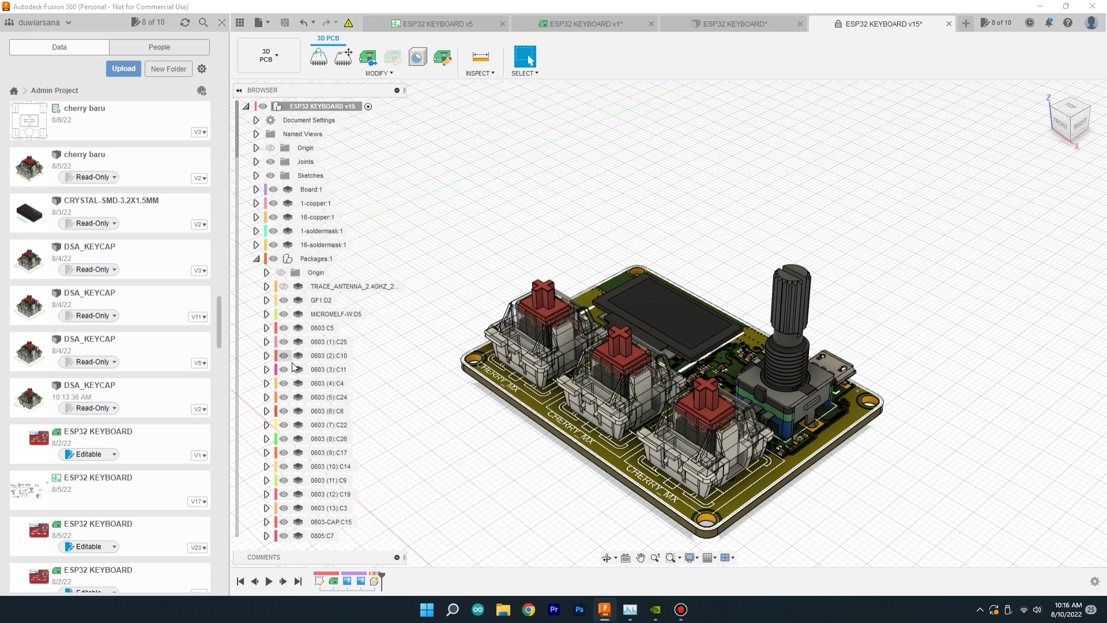
click(257, 259)
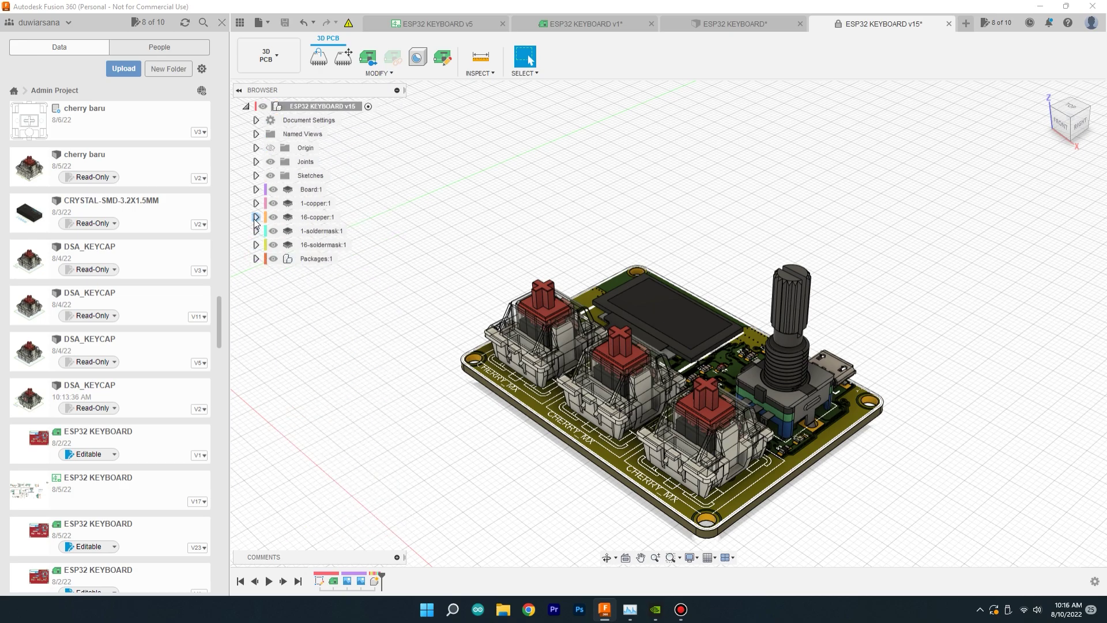
- Hide the Silkscreen Top and Silkscreen Bottom canvases of the Board component
click(256, 176)
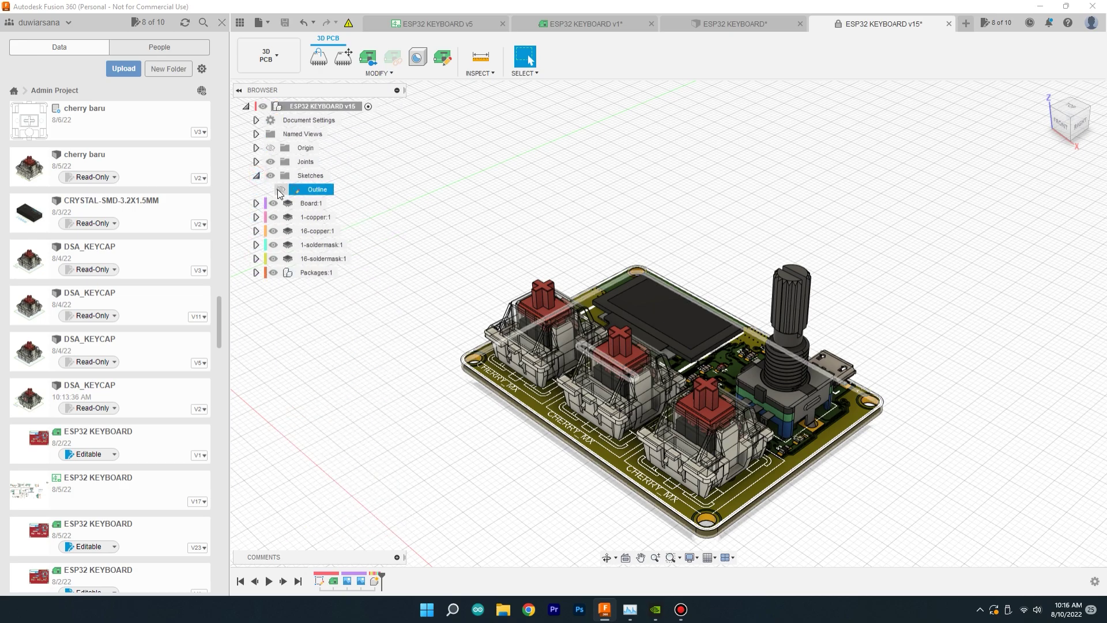
click(256, 176)
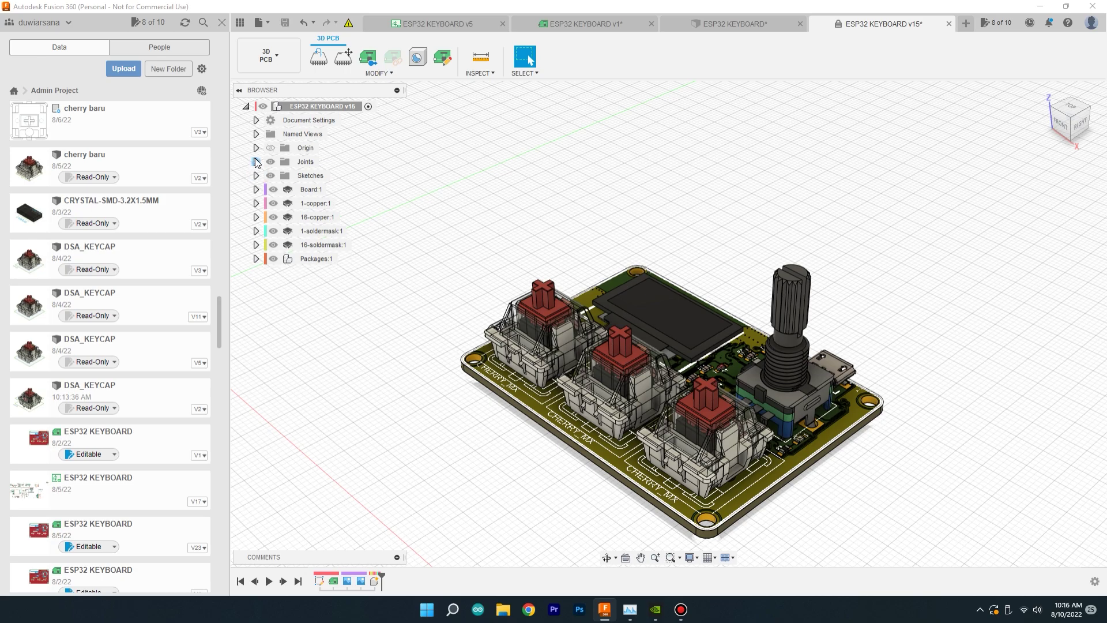
click(255, 190)
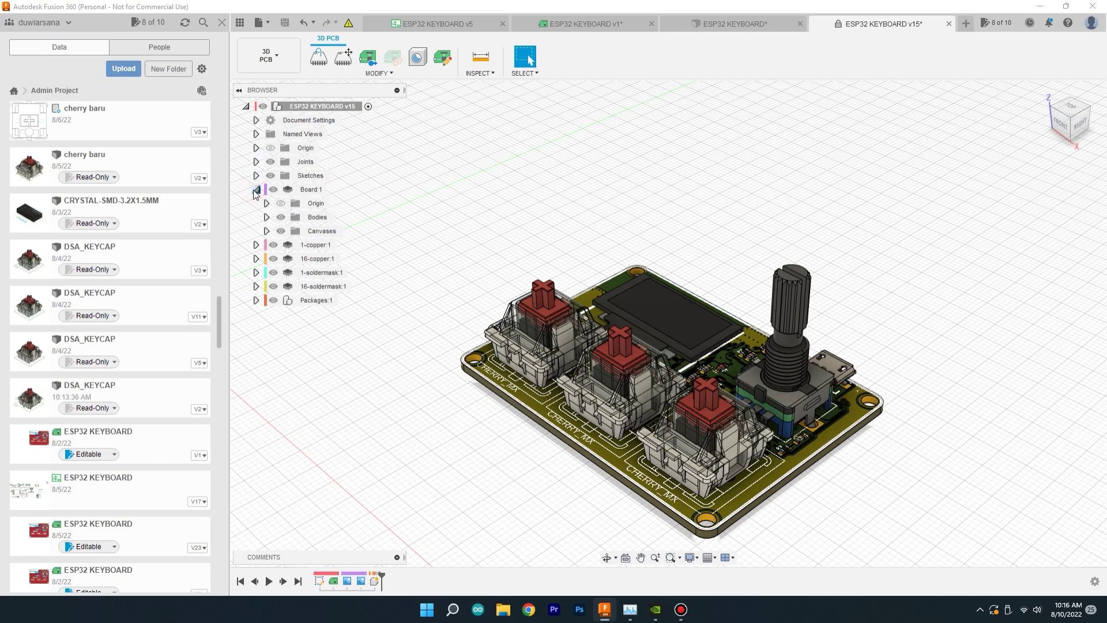
click(266, 231)
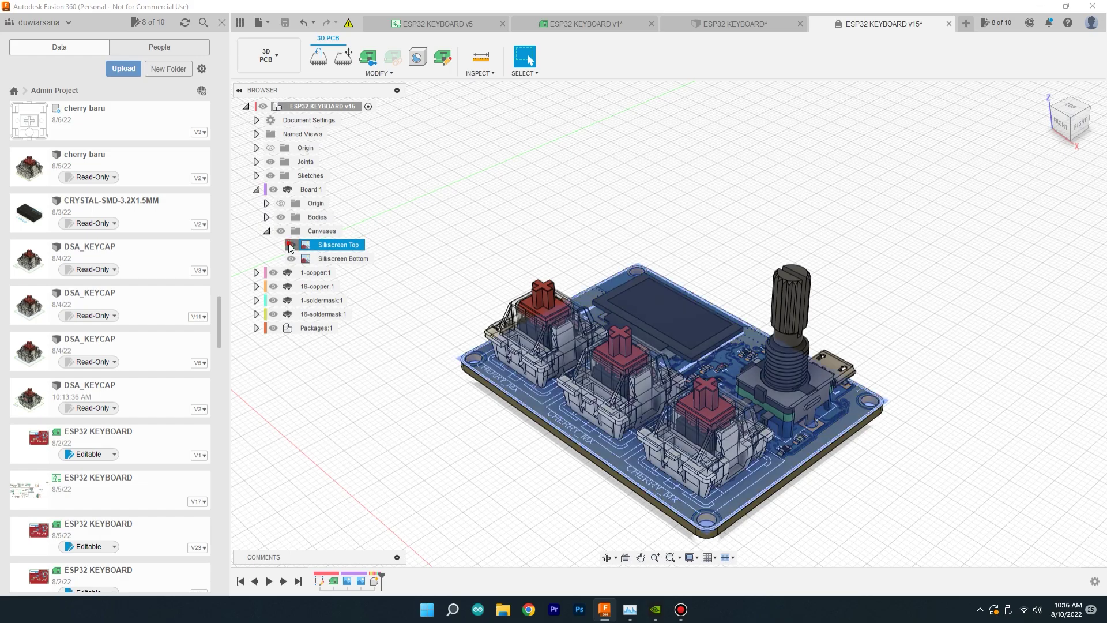
click(280, 230)
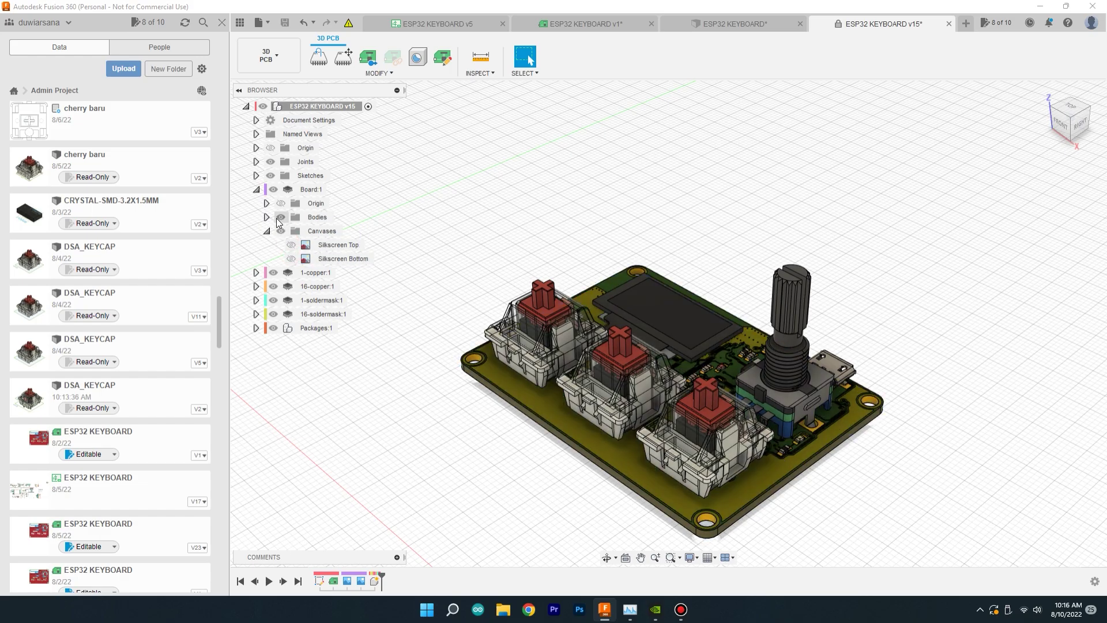
click(256, 189)
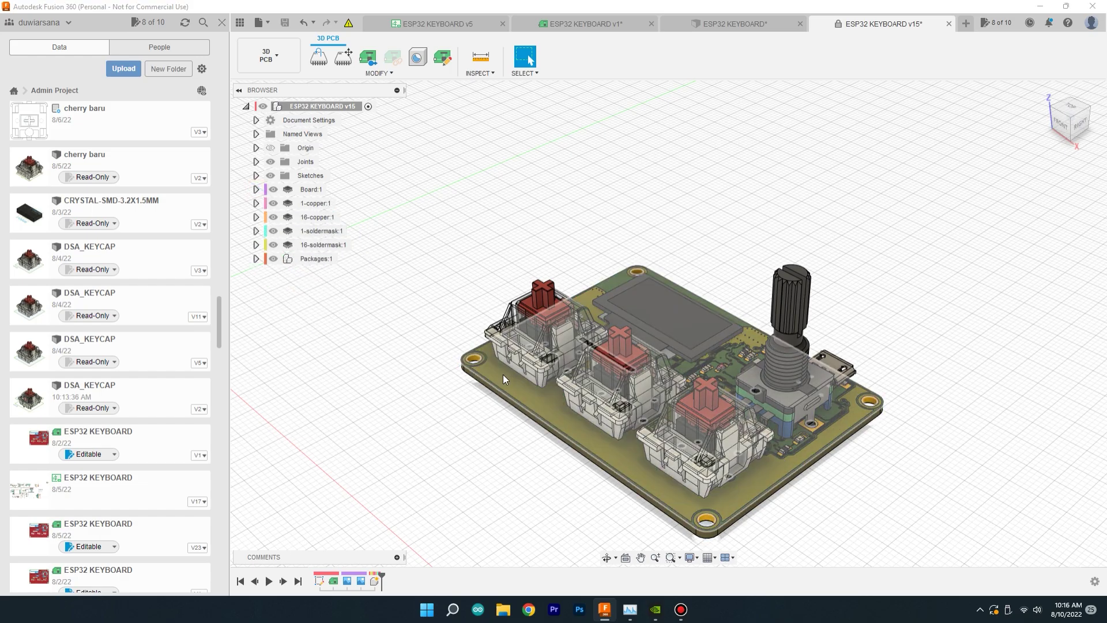
- Examine the board's top side from several angles, including the key switches, rotary encoder, USB connector and small components
shift+middle_drag(492, 363, 643, 441)
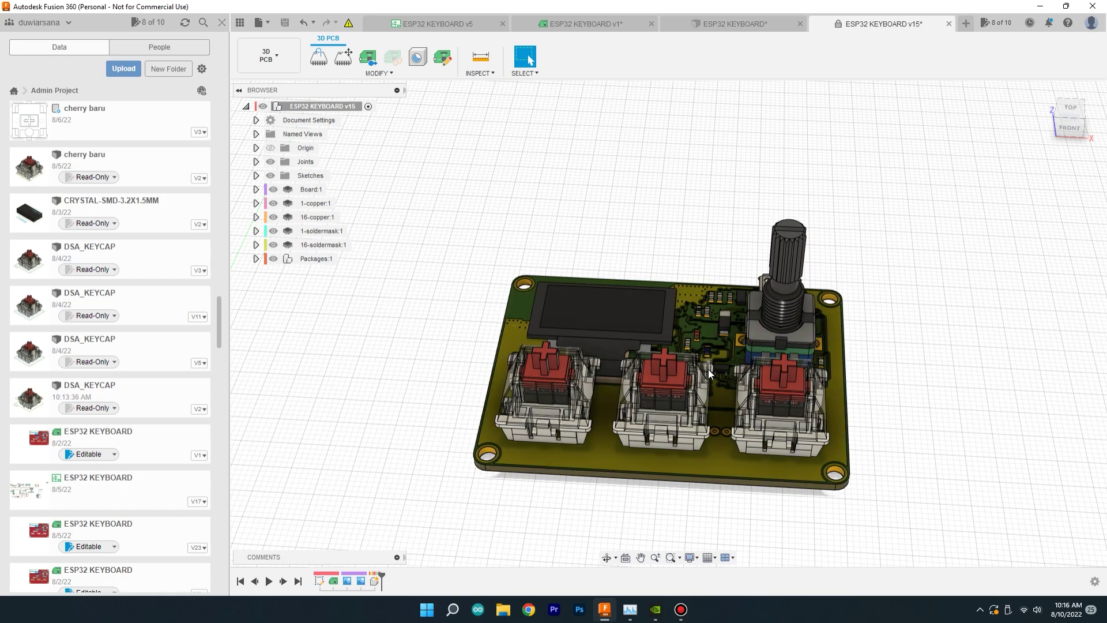
shift+middle_drag(797, 396, 507, 404)
scroll(567, 421, up, 3)
scroll(565, 419, up, 4)
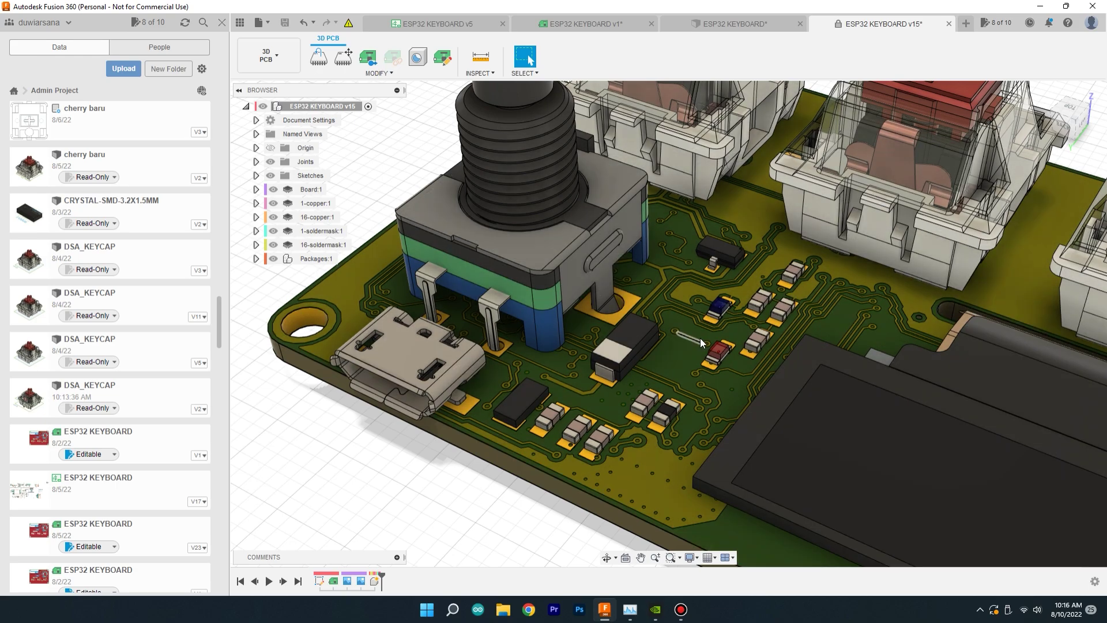
scroll(621, 348, up, 3)
scroll(621, 347, down, 5)
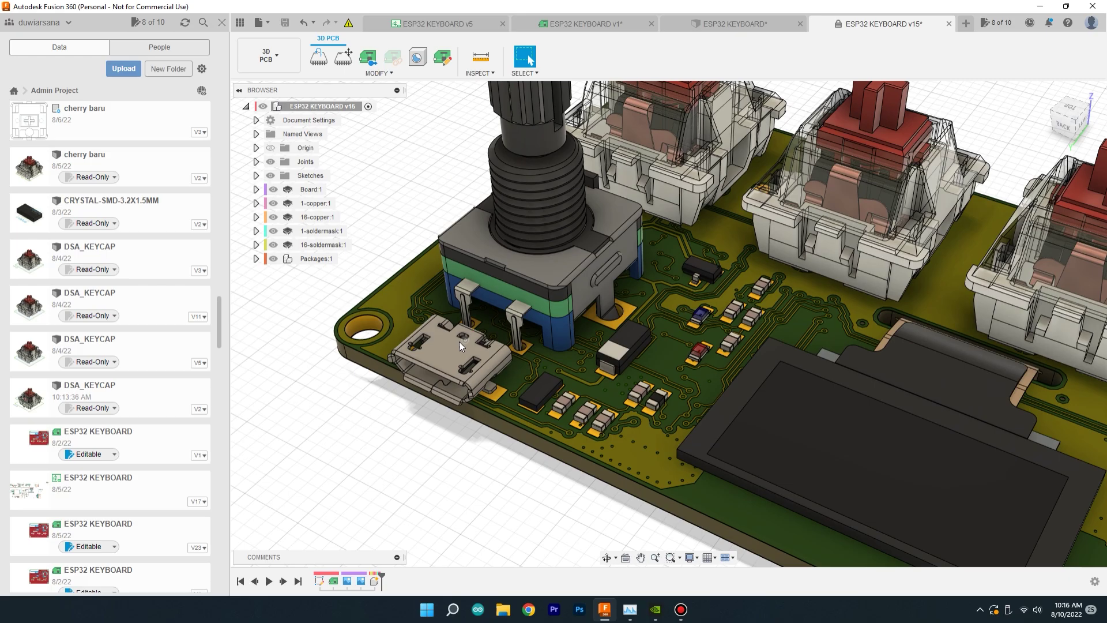
shift+middle_drag(460, 345, 689, 327)
scroll(764, 329, up, 3)
scroll(765, 329, down, 4)
scroll(594, 341, down, 2)
scroll(661, 348, down, 3)
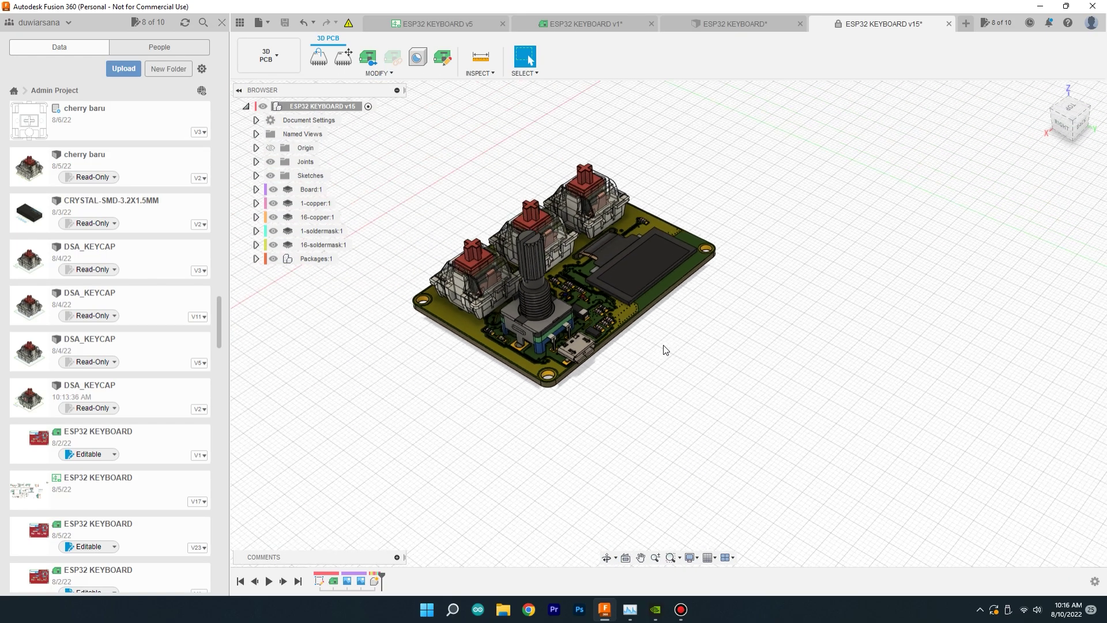
scroll(504, 314, up, 5)
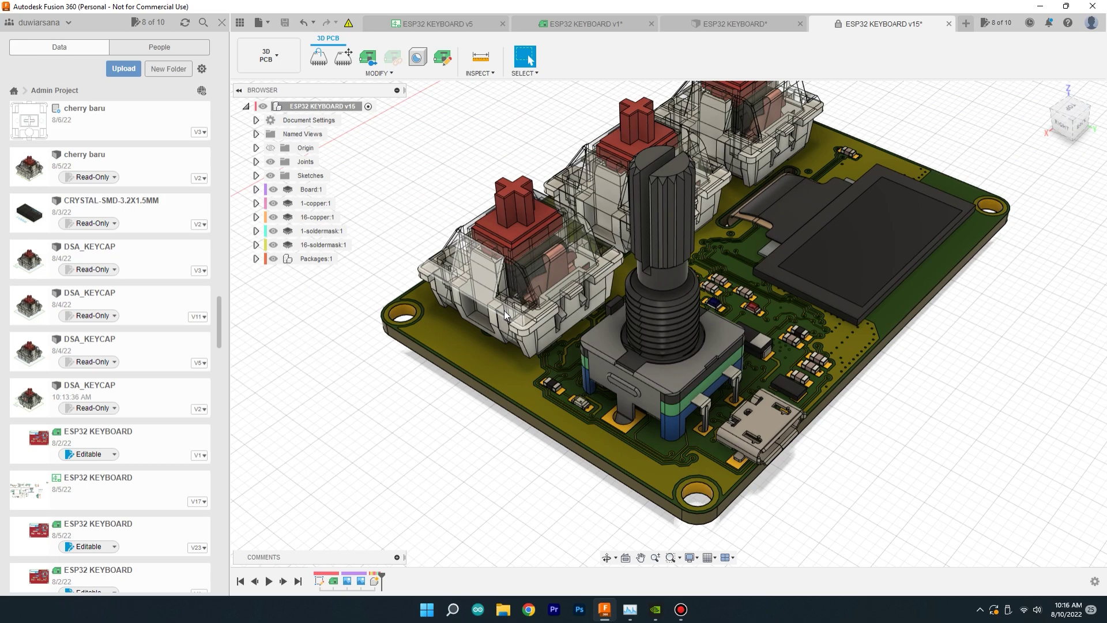
scroll(810, 377, up, 5)
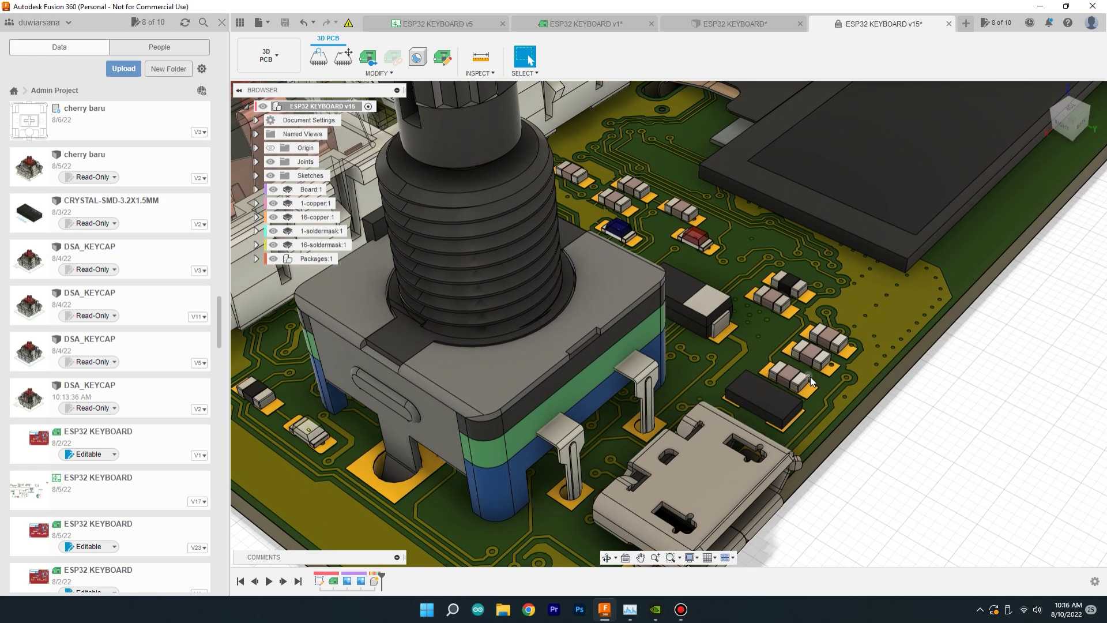
scroll(810, 376, down, 6)
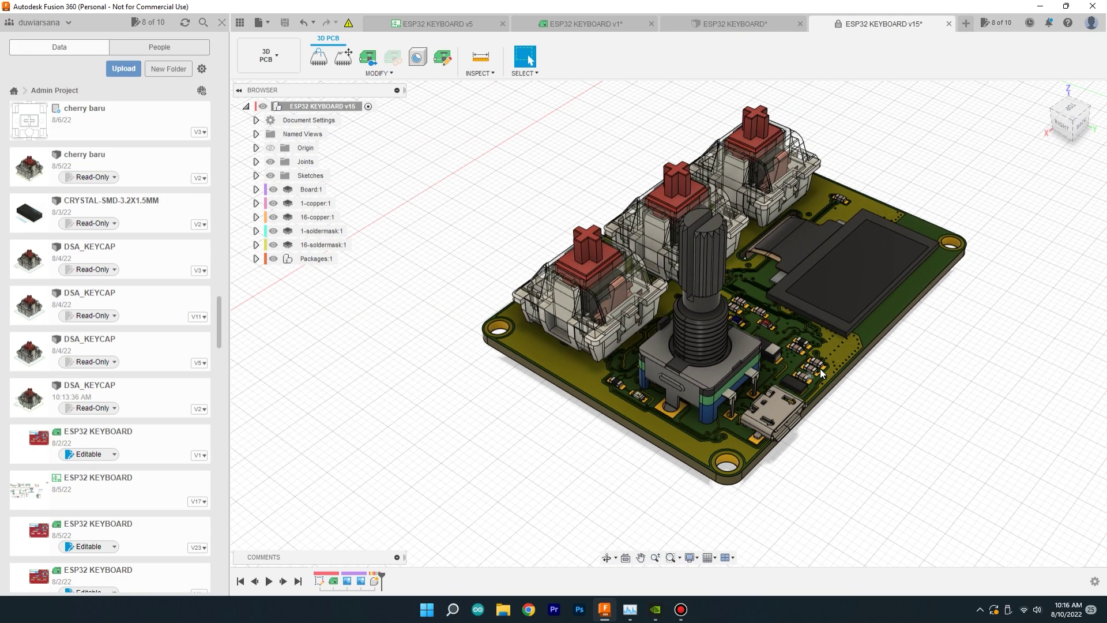
shift+middle_drag(819, 368, 825, 342)
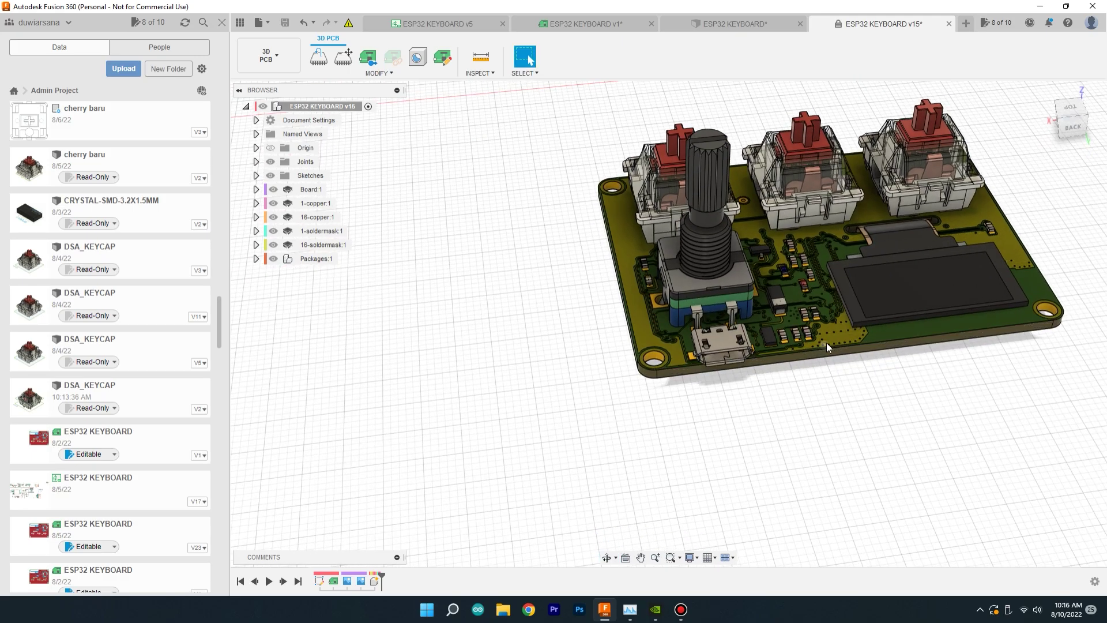
- Examine the chips and small components on the board's underside, and return to a front view of the top side
shift+middle_drag(785, 376, 948, 249)
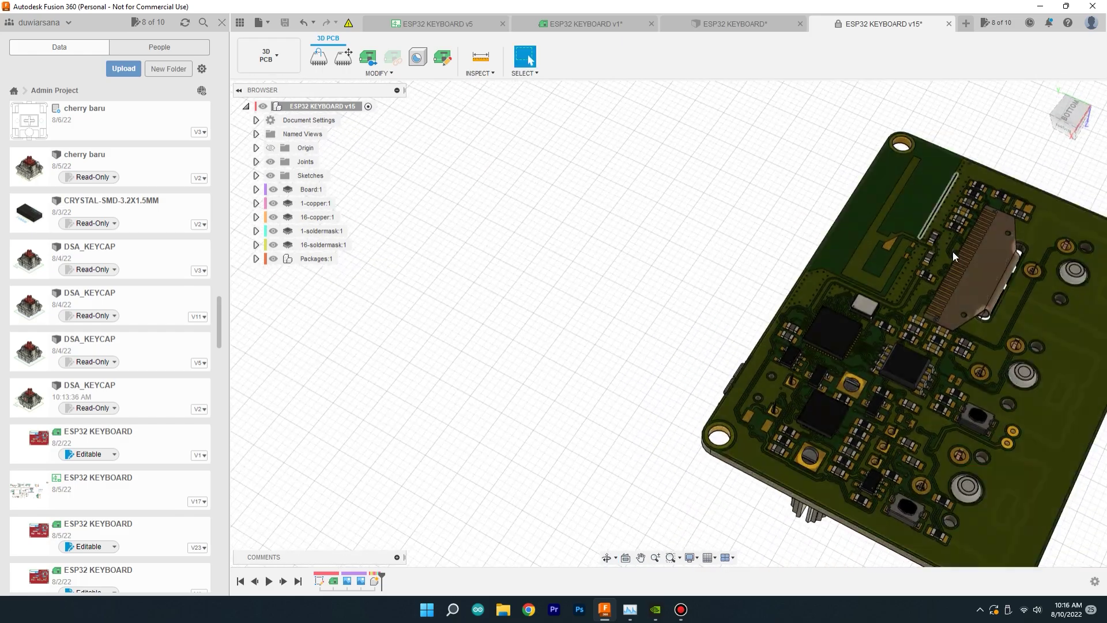
scroll(922, 294, up, 5)
middle_drag(908, 363, 791, 190)
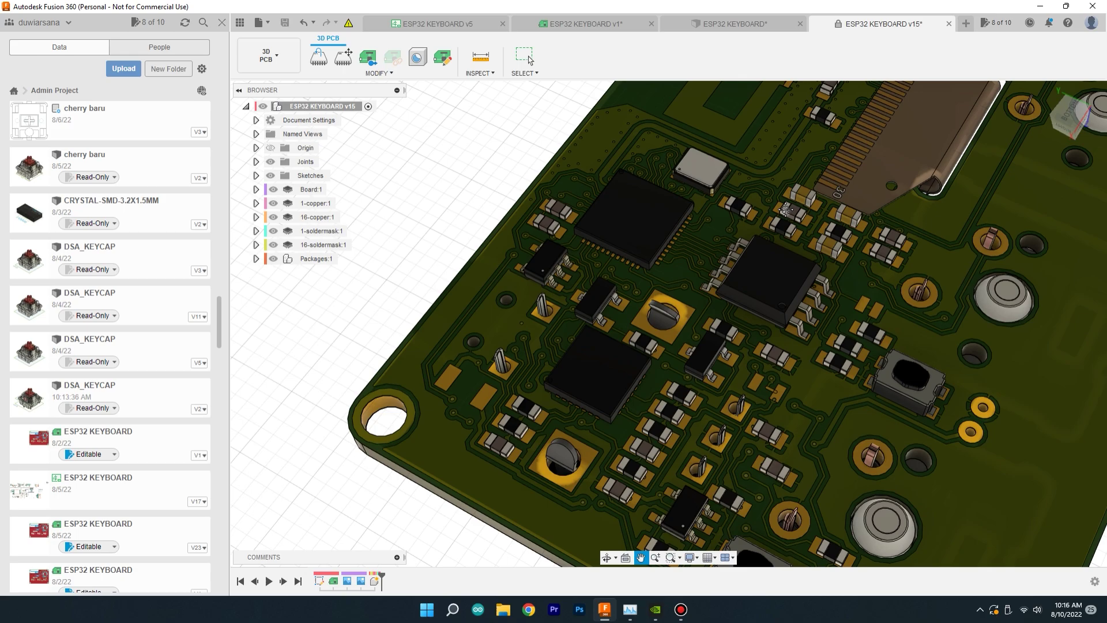
middle_drag(622, 454, 686, 511)
key(Escape)
scroll(690, 247, up, 5)
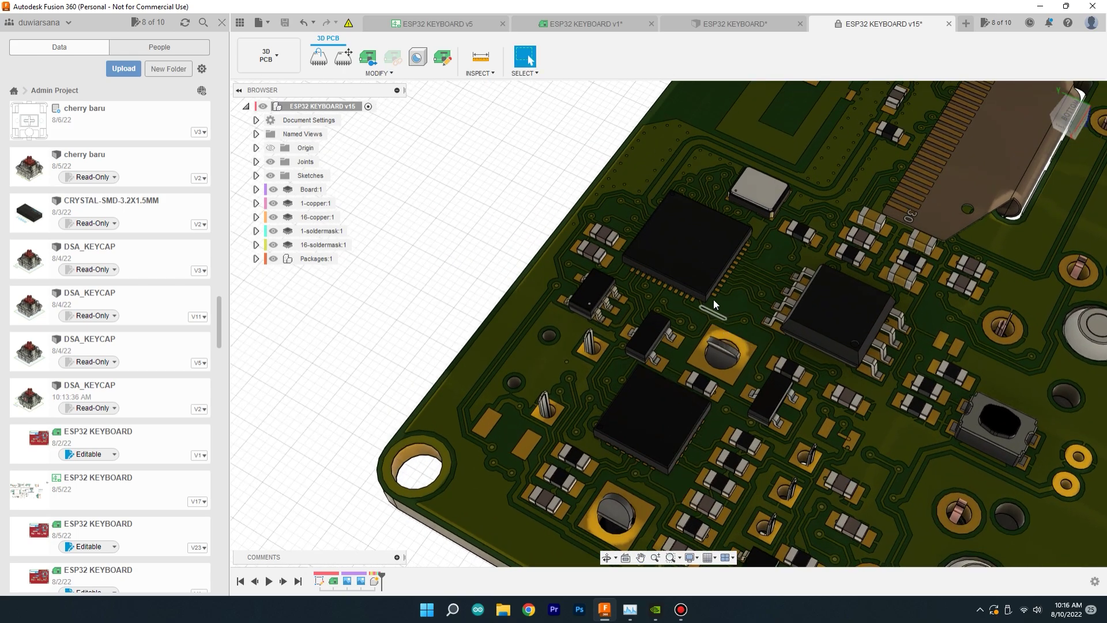
scroll(676, 369, down, 5)
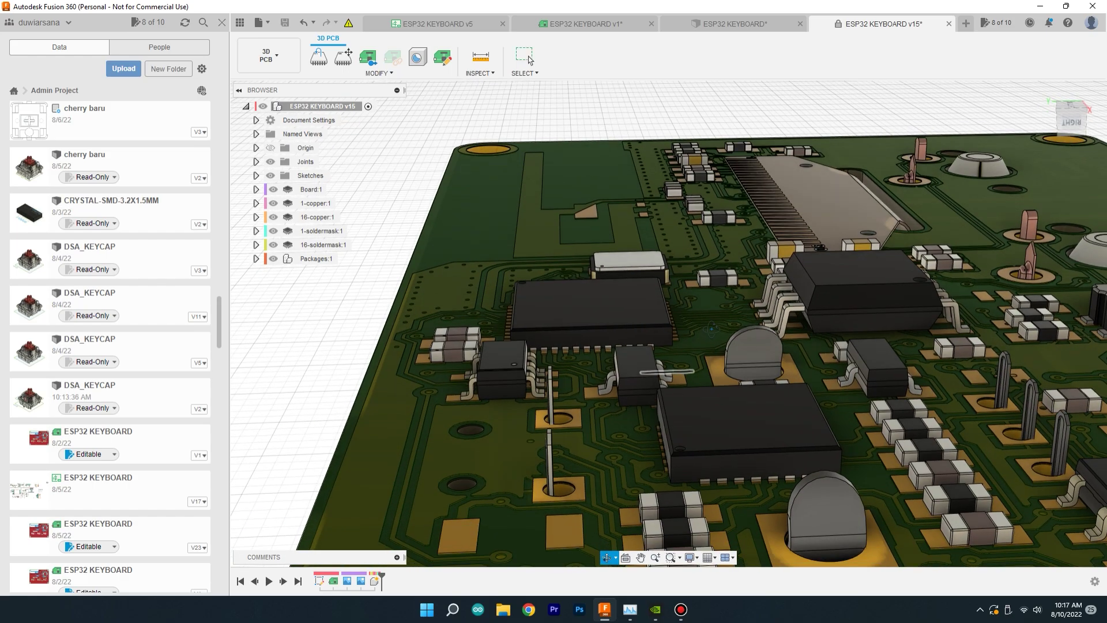
shift+middle_drag(712, 329, 649, 341)
scroll(655, 361, up, 2)
scroll(655, 362, down, 2)
scroll(655, 362, down, 8)
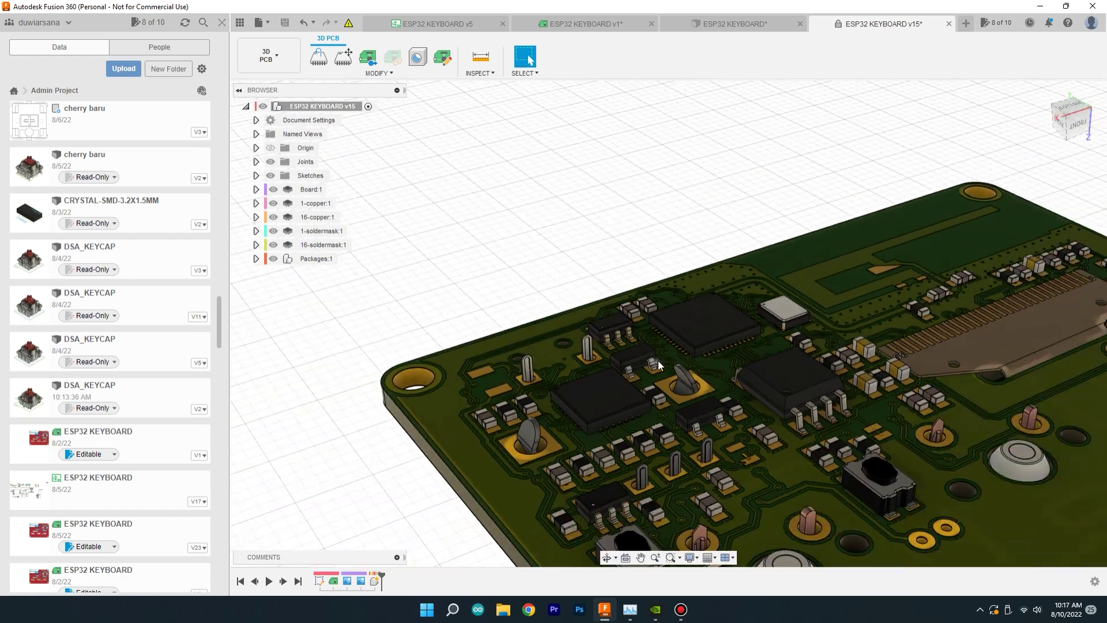
shift+middle_drag(730, 299, 845, 210)
shift+middle_drag(744, 426, 750, 353)
middle_drag(748, 495, 690, 332)
scroll(676, 355, up, 3)
click(529, 59)
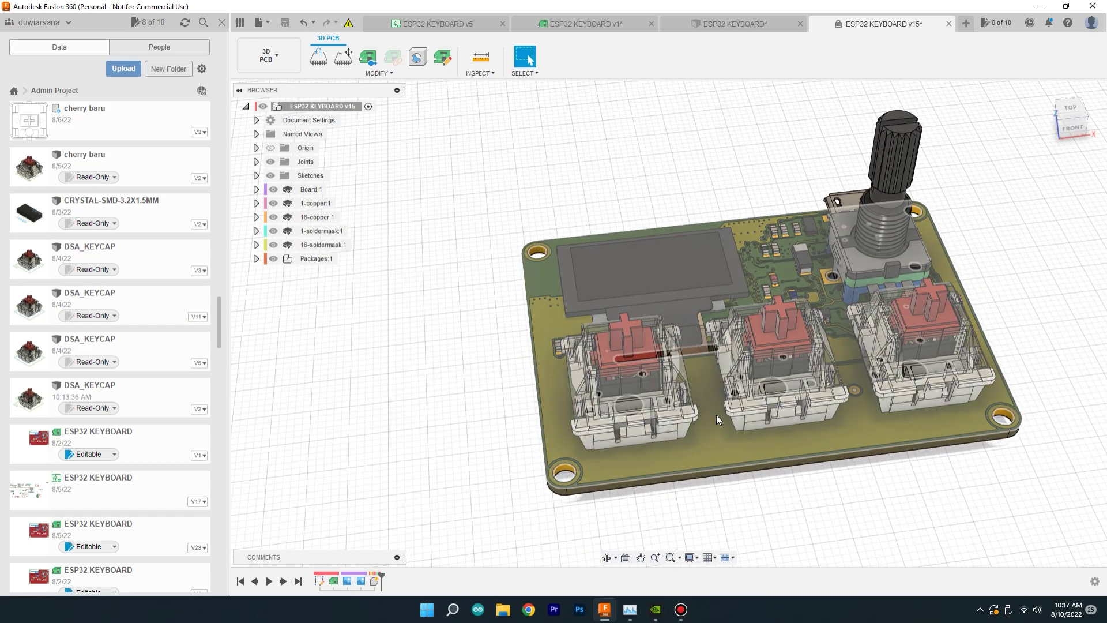
mouse_move(645, 433)
shift+middle_down()
mouse_move(670, 370)
mouse_move(660, 433)
mouse_move(650, 433)
shift+middle_up()
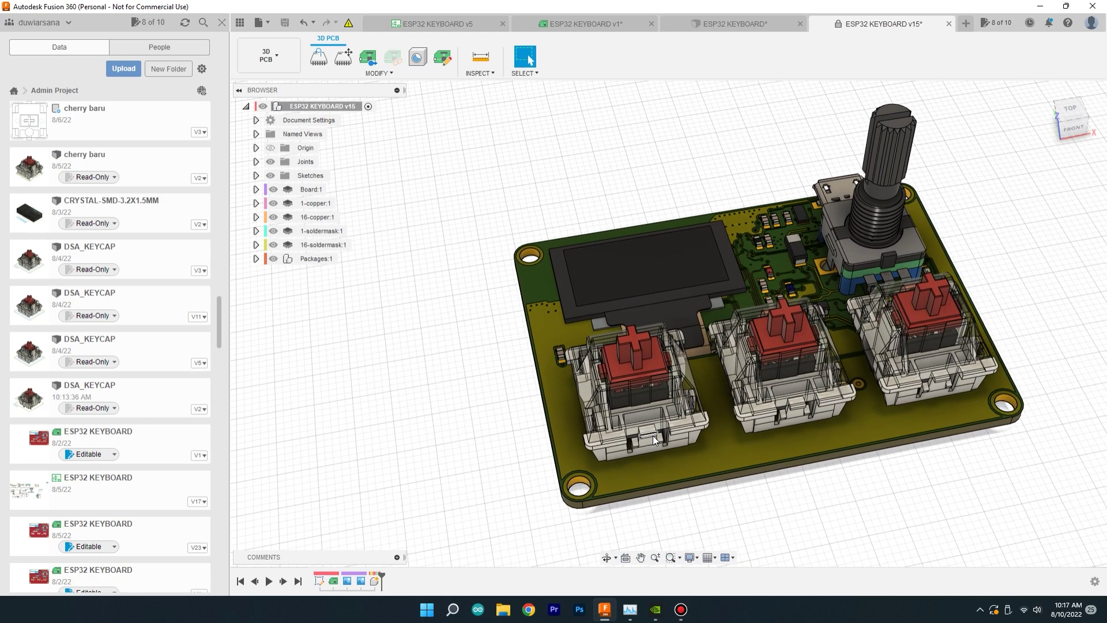
click(277, 56)
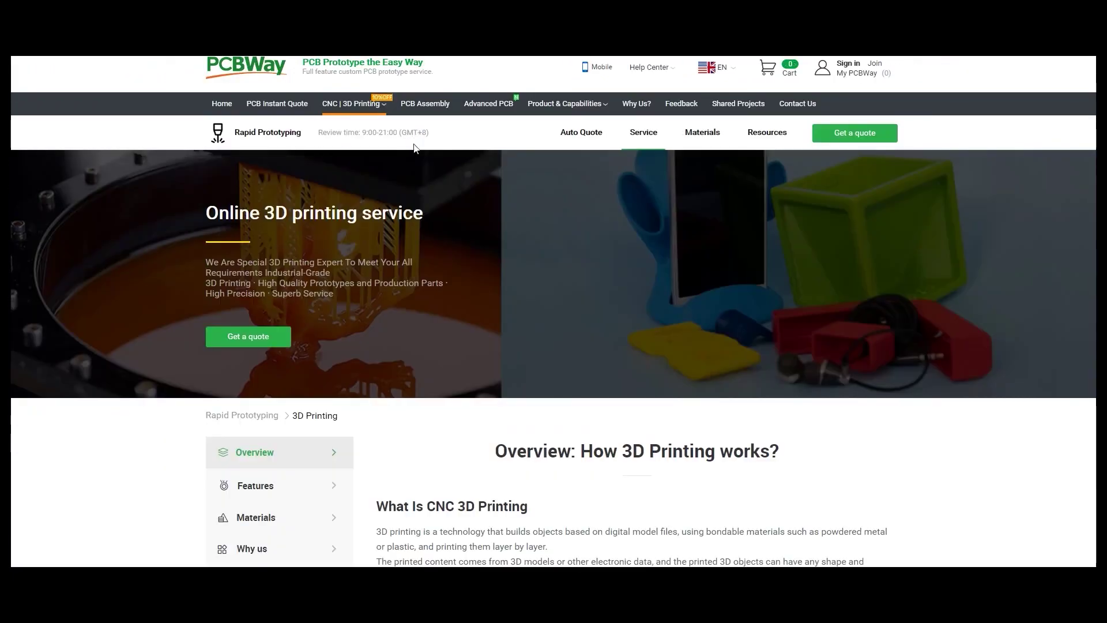
- On the PCBWay website, start a 3D printing quote and upload the CAD file Orange_Peeler
scroll(414, 148, down, 1)
click(263, 279)
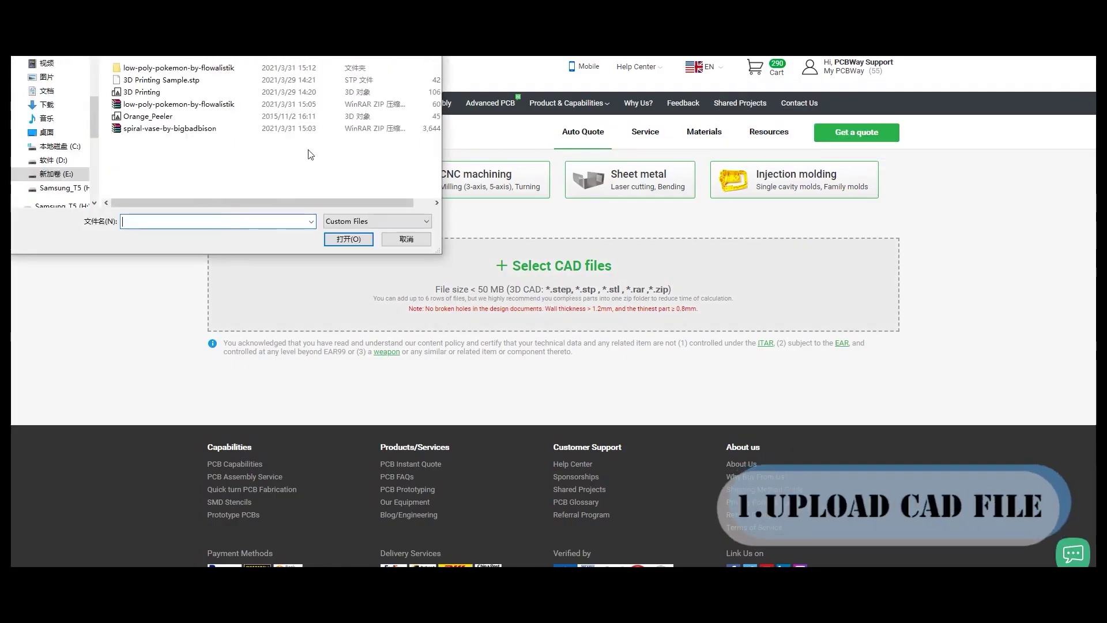
click(147, 116)
click(336, 241)
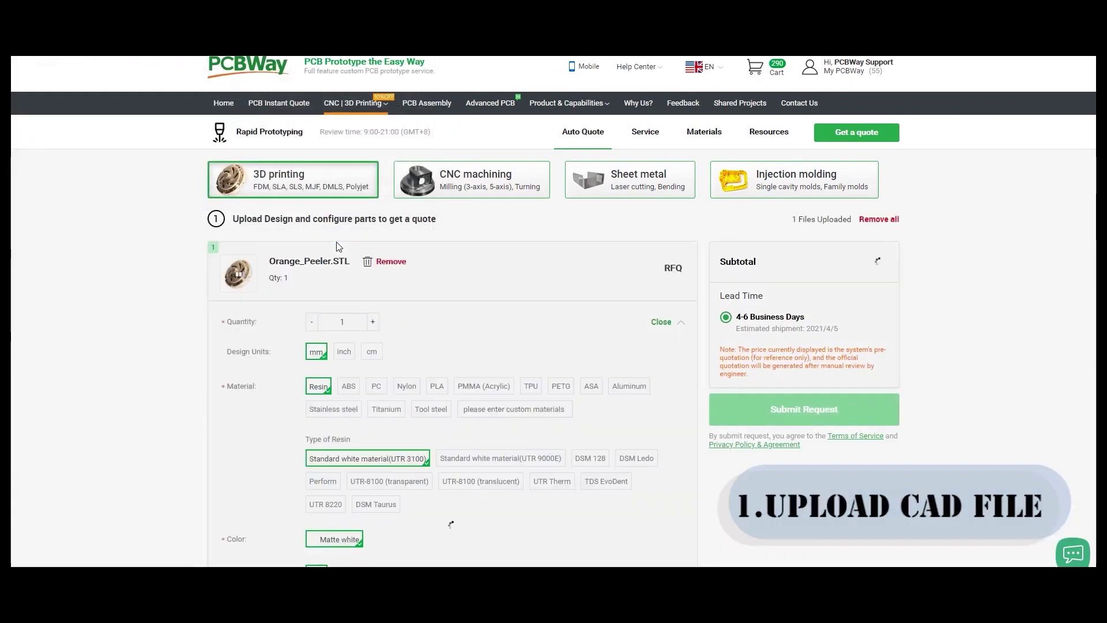
- Preview the uploaded Orange_Peeler part in the 3D view, recolour it orange, rotate it and close the preview
click(234, 271)
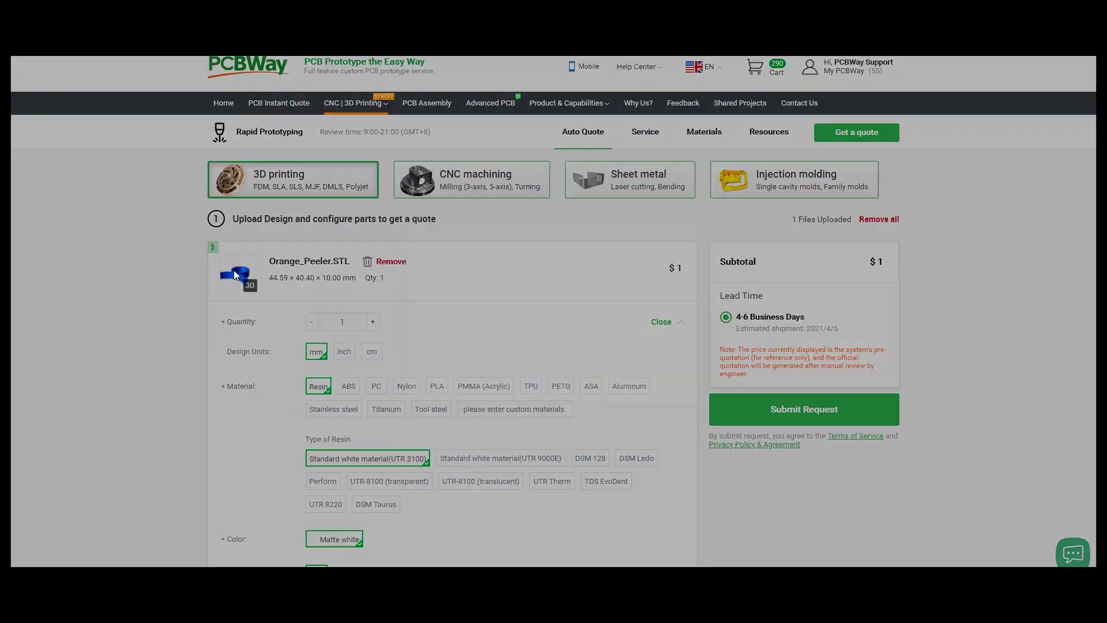
click(788, 260)
click(325, 286)
click(428, 195)
drag(578, 304, 577, 324)
click(793, 261)
drag(663, 231, 510, 259)
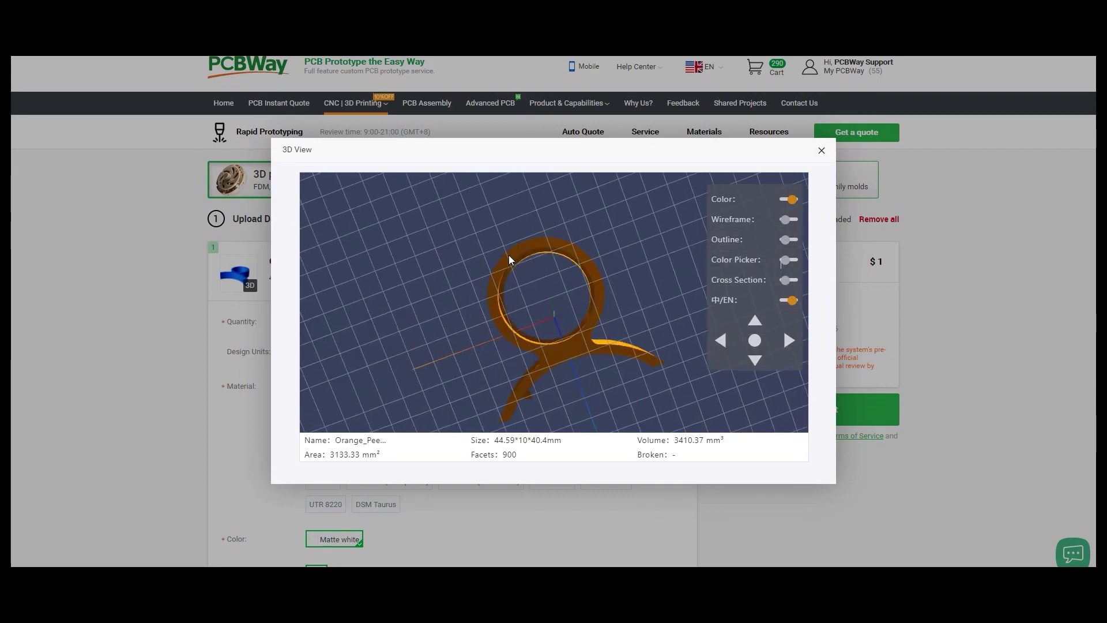
click(821, 150)
- Review the quote's material options and open the details page for Standard white material (UTR 3100)
scroll(425, 350, down, 2)
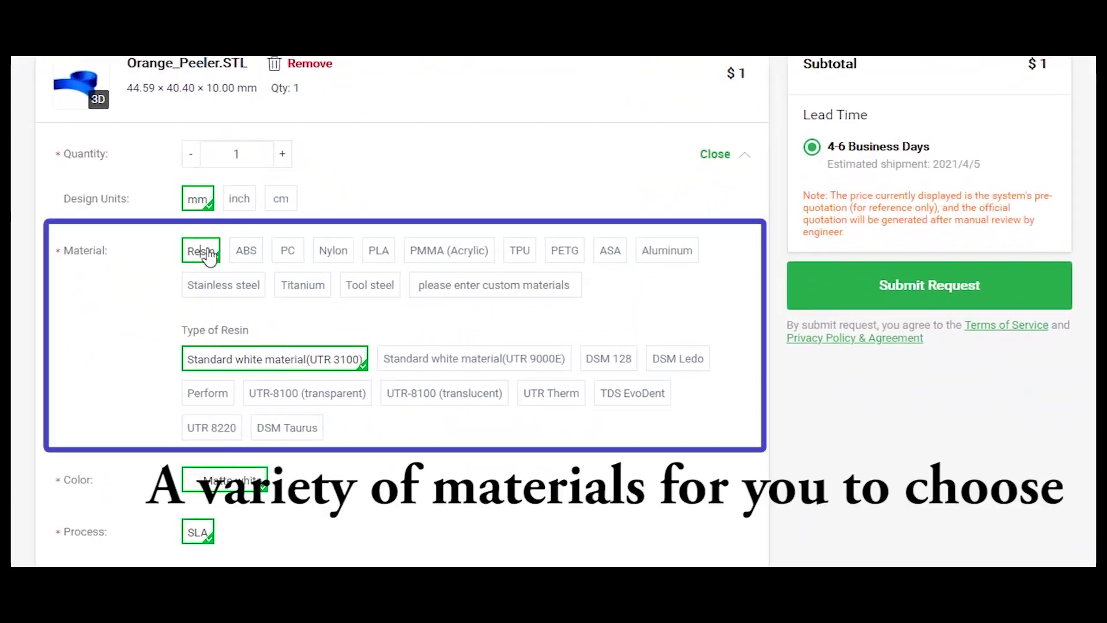
mouse_move(373, 425)
scroll(421, 332, down, 3)
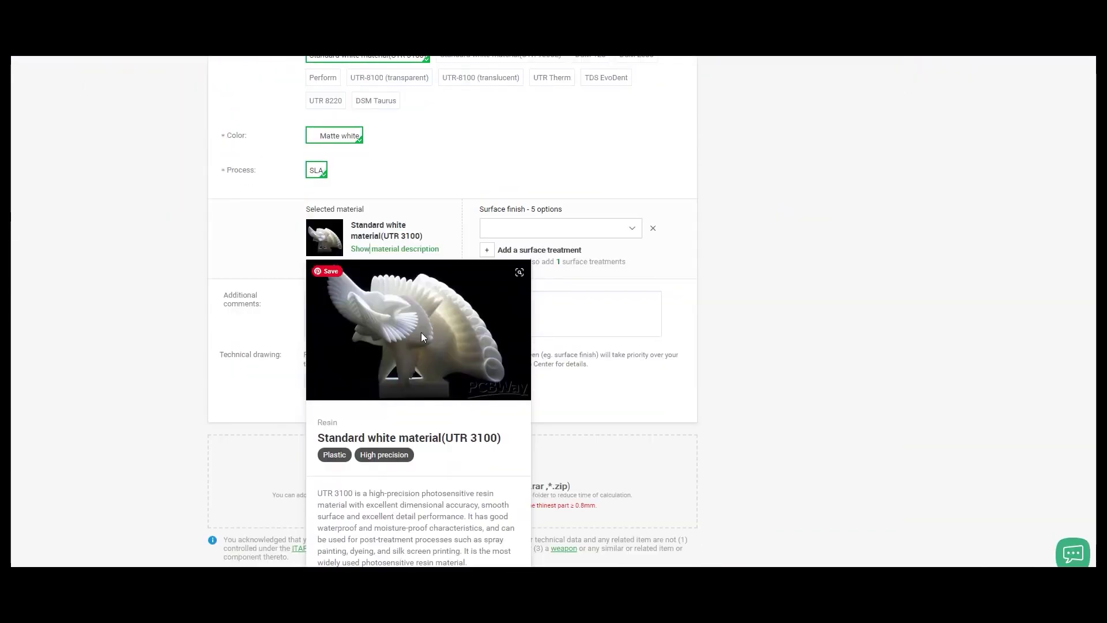
click(372, 530)
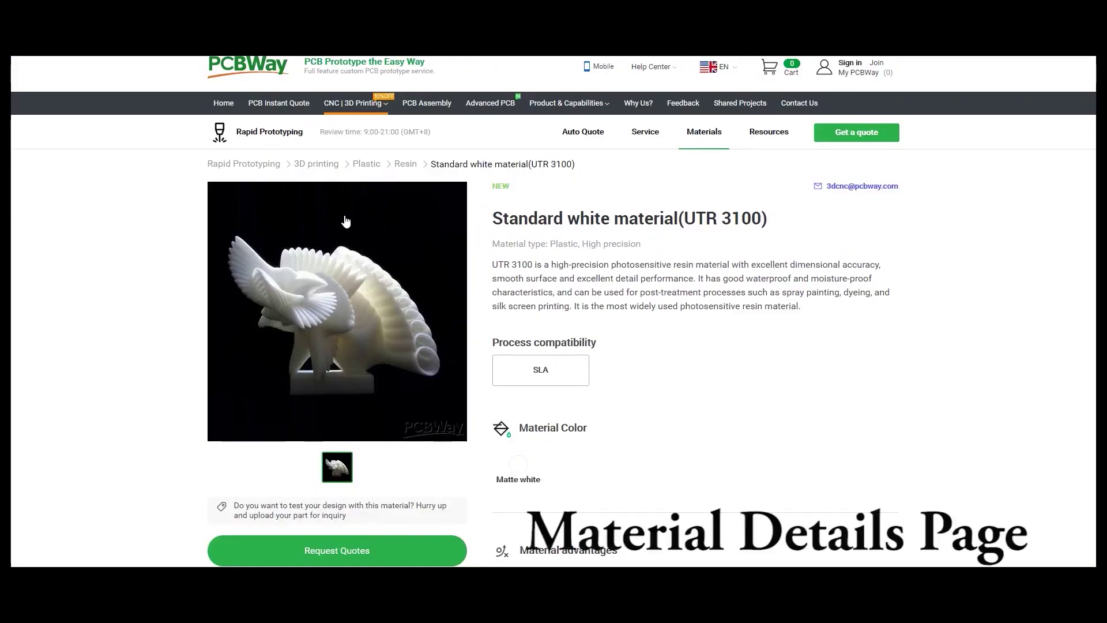
- Read the UTR 3100 material details, and compare the quote's Resin, ABS and Nylon options for the Orange_Peeler part
scroll(672, 266, down, 3)
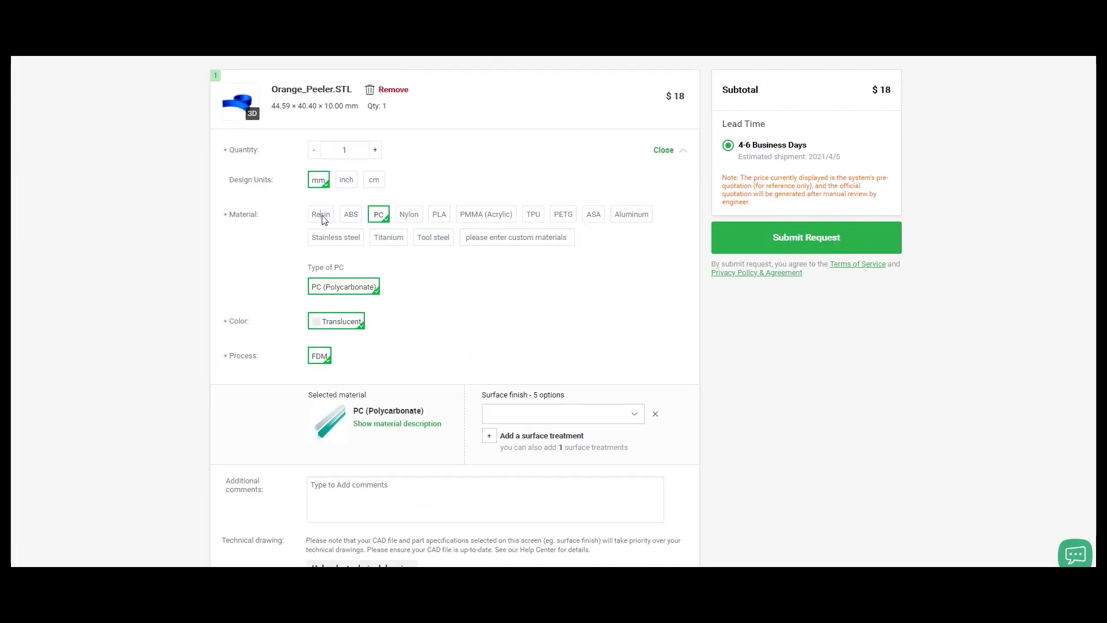
click(321, 214)
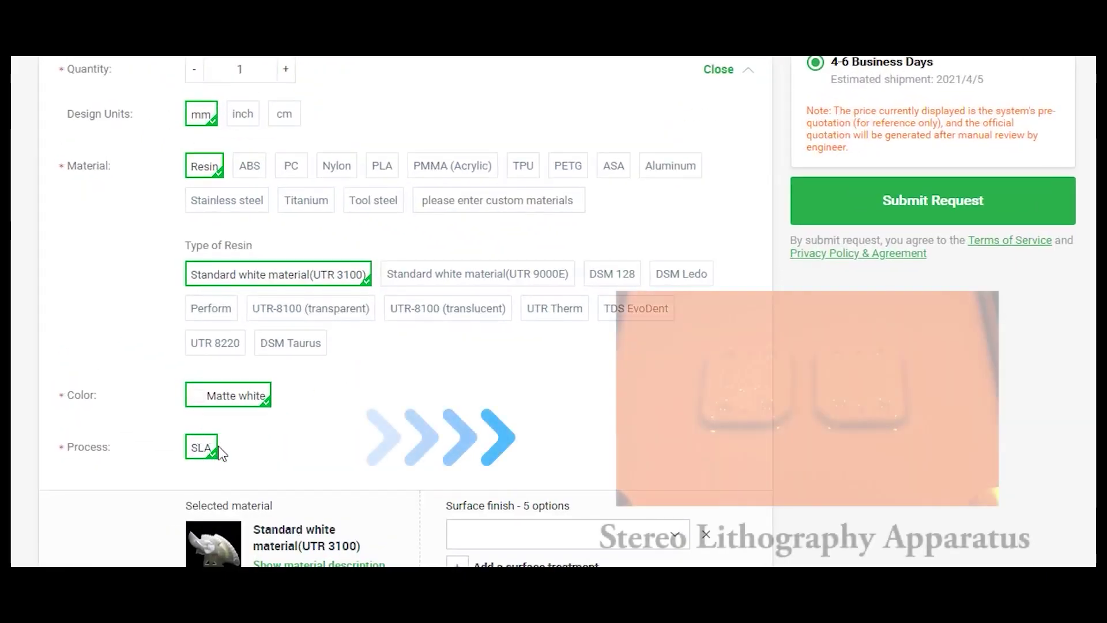
click(248, 166)
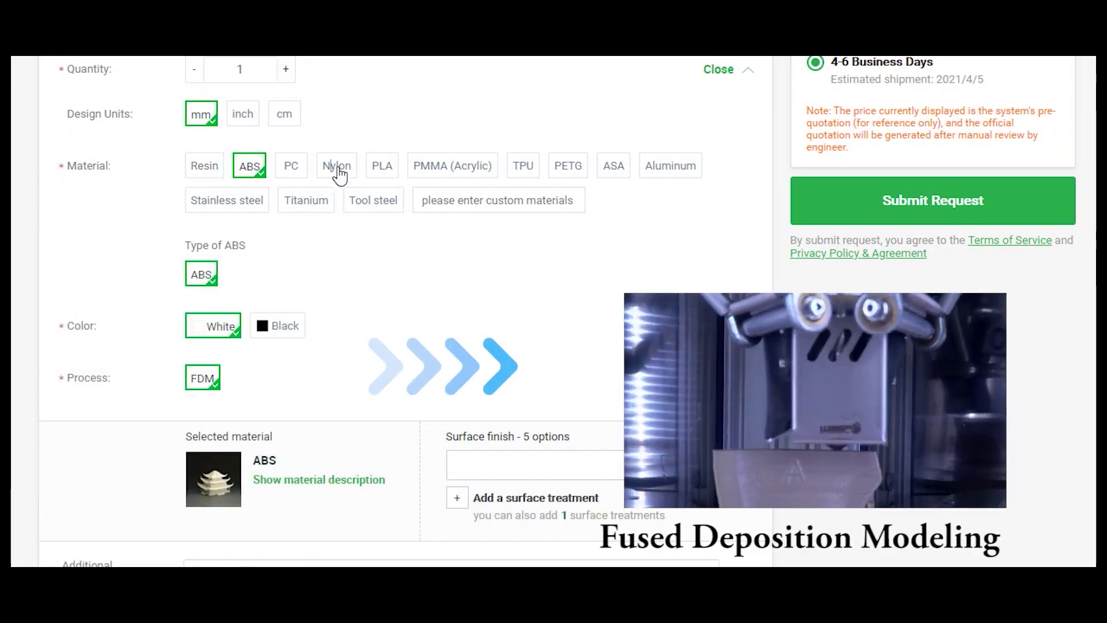
click(339, 170)
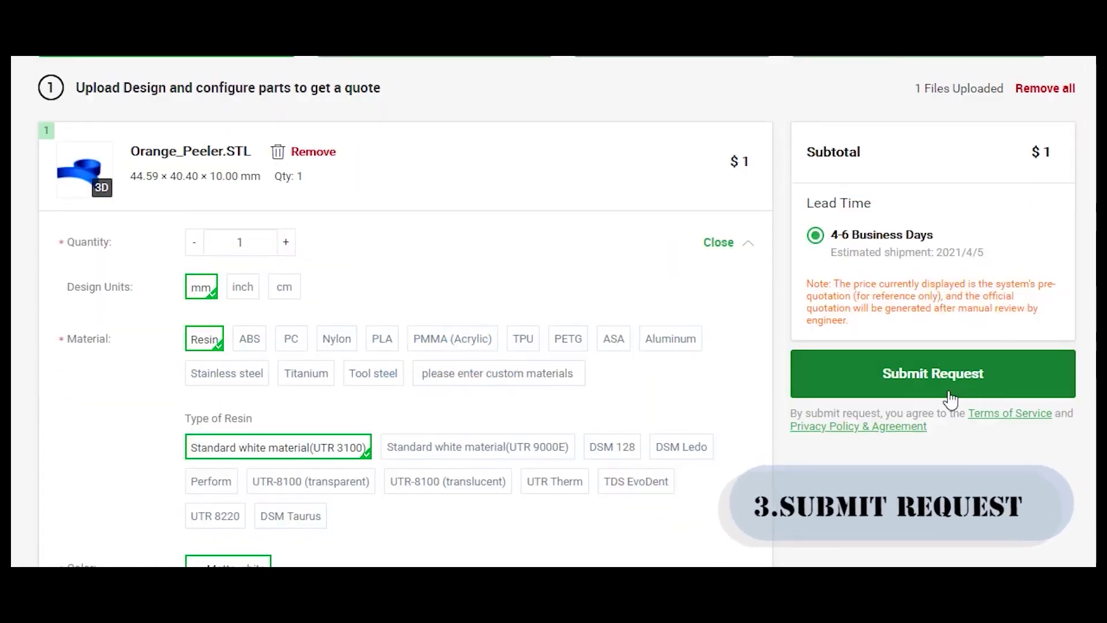
- Submit the Orange_Peeler request in Standard white material (UTR 3100), select the part in the cart and proceed to checkout
click(948, 386)
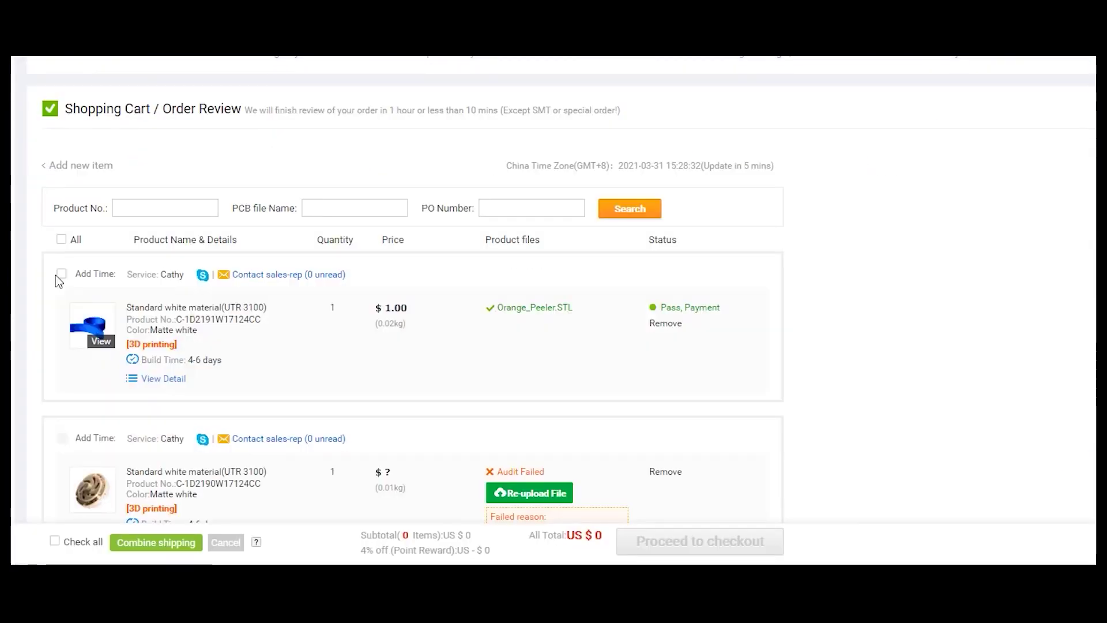
click(62, 275)
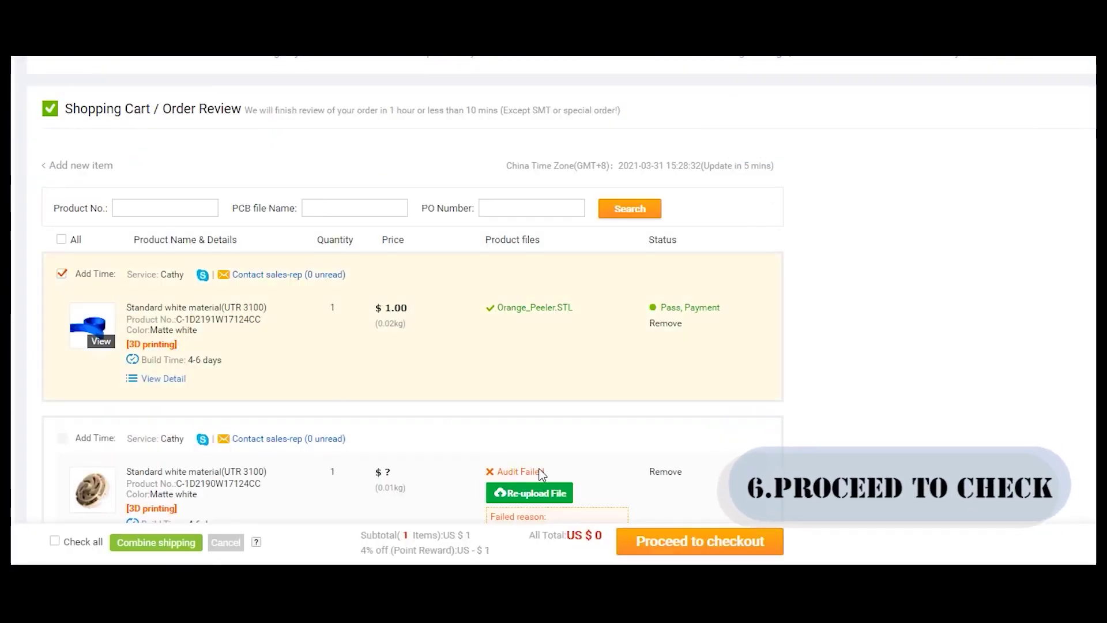
click(698, 548)
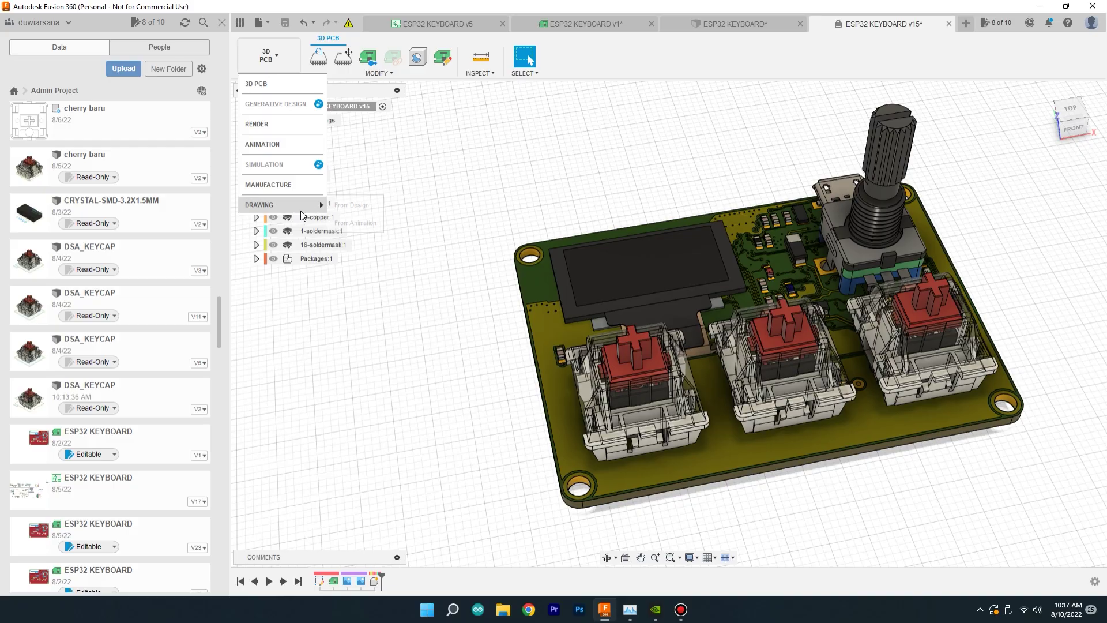
- Switch to Fusion 360, enter the Render workspace and start an in-canvas render of the ESP32 keyboard board
click(279, 128)
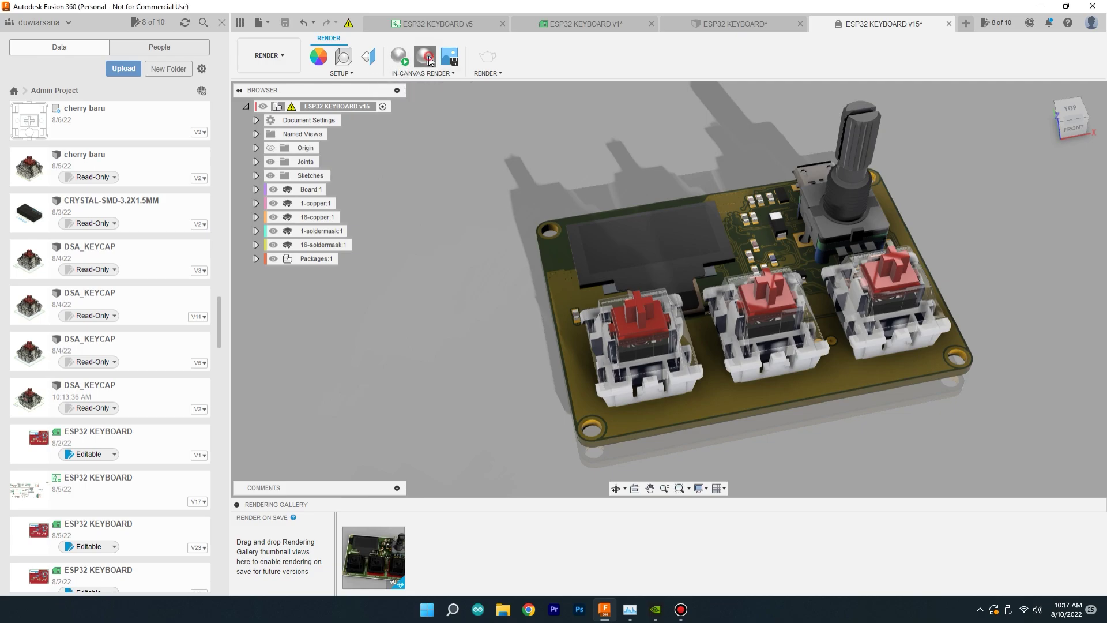
click(424, 56)
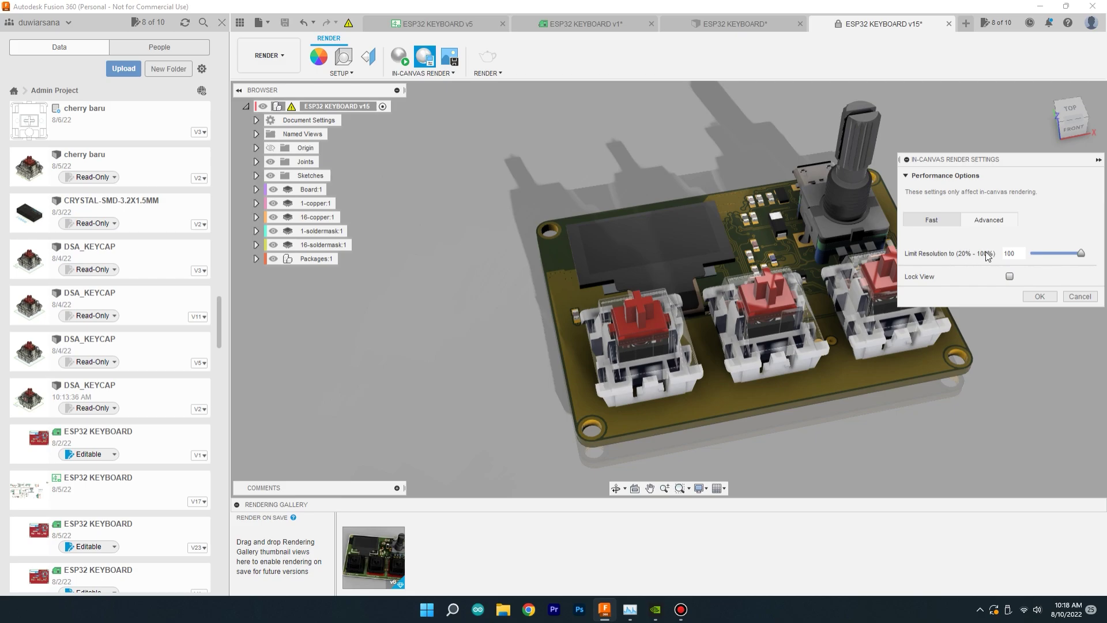
click(1079, 296)
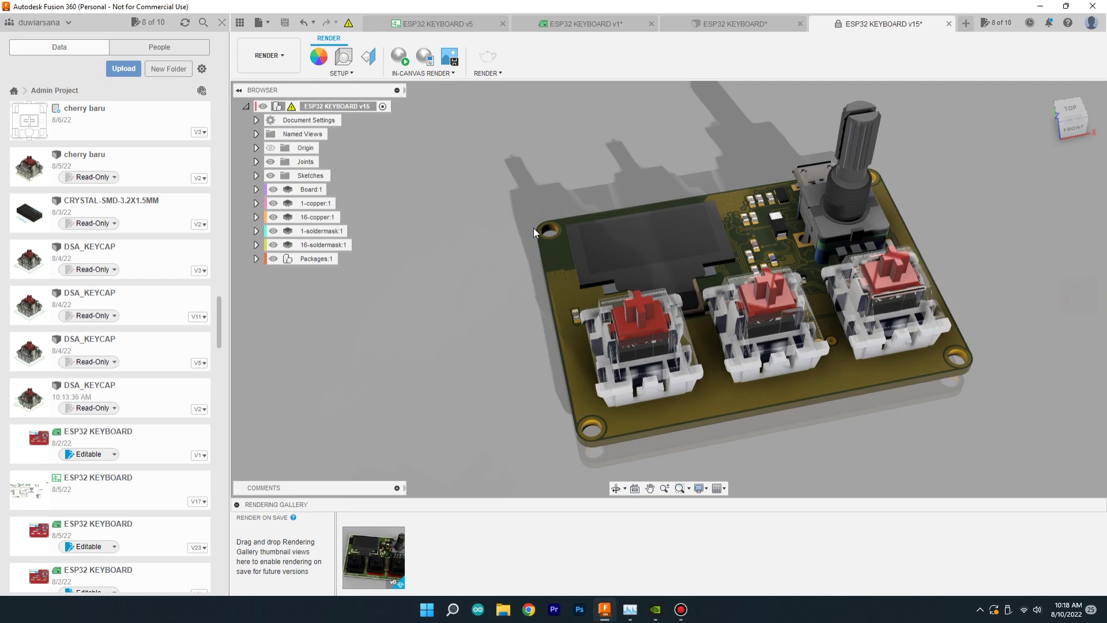
click(399, 56)
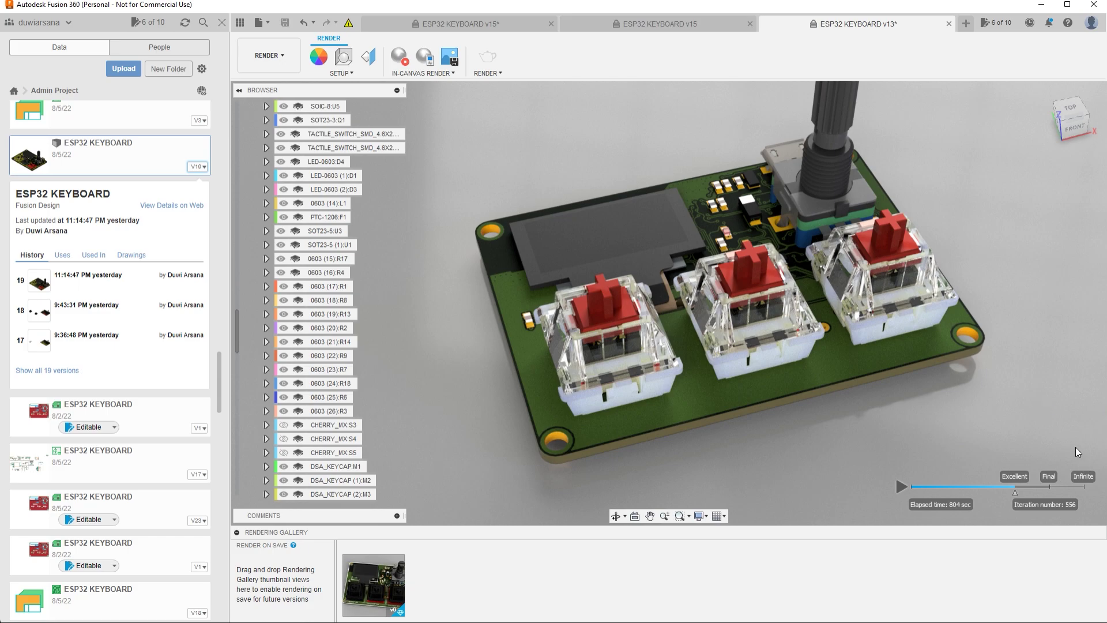
- Inspect the rendered keyboard board from a low front angle and examine the mechanical switches up close
click(615, 516)
drag(909, 336, 866, 299)
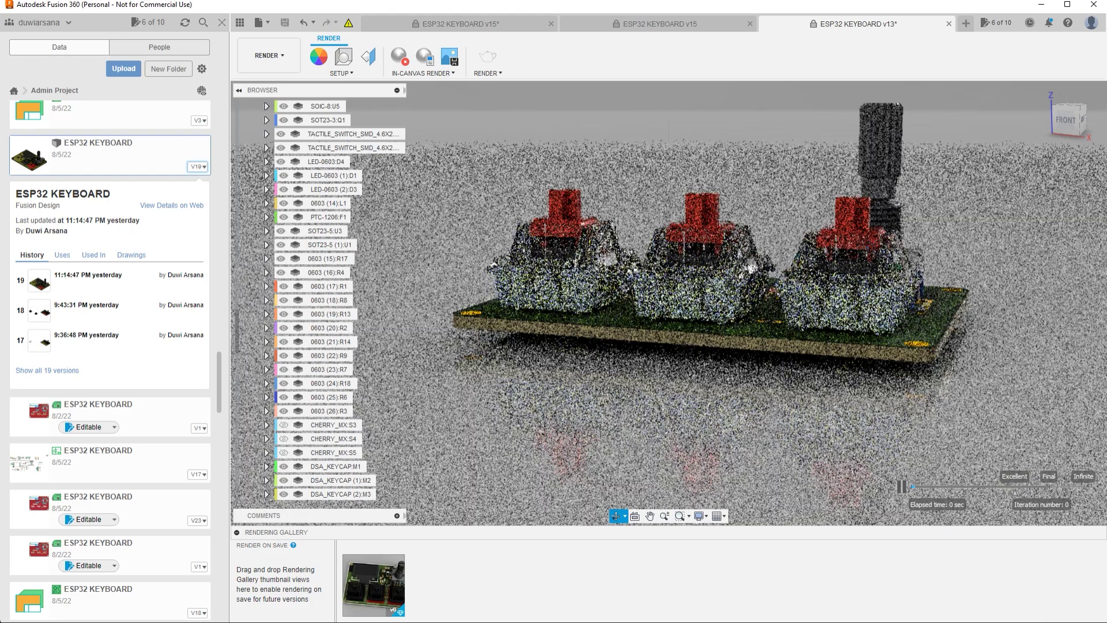
scroll(862, 224, down, 2)
scroll(862, 225, up, 4)
scroll(862, 225, up, 3)
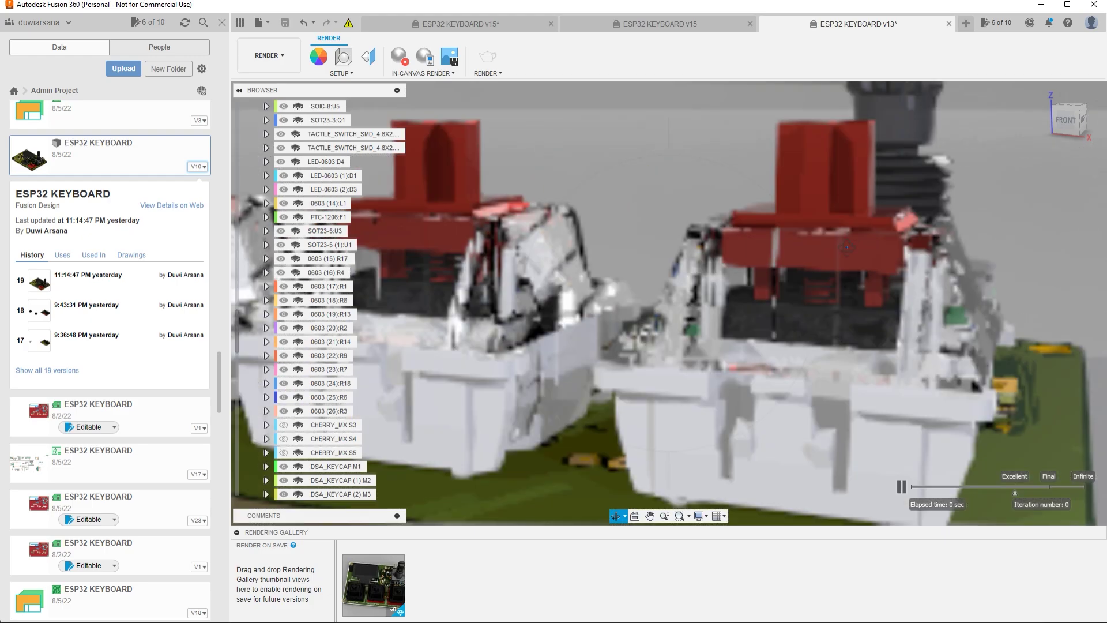
scroll(820, 288, up, 1)
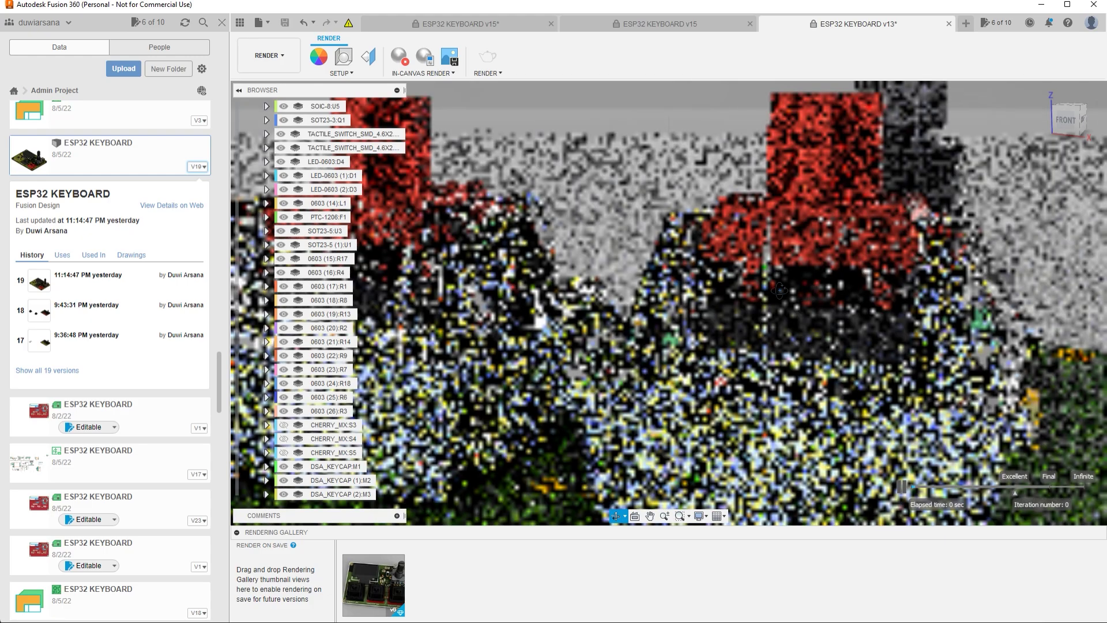
scroll(724, 298, up, 3)
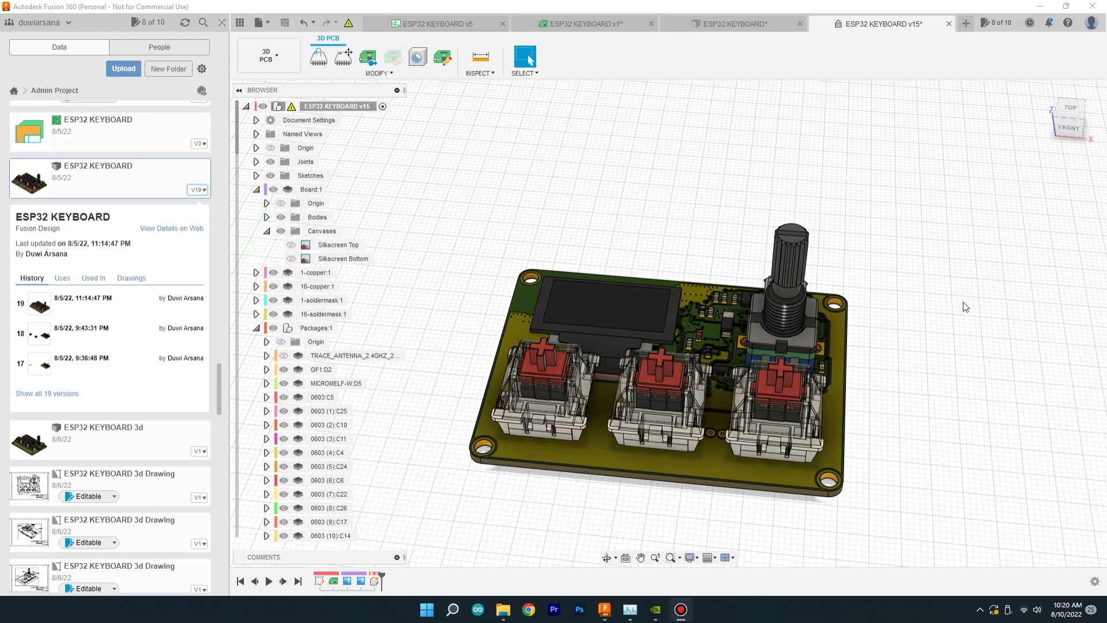
- Start a new drawing from the ESP32 KEYBOARD 3D PCB design
middle_drag(754, 370, 806, 321)
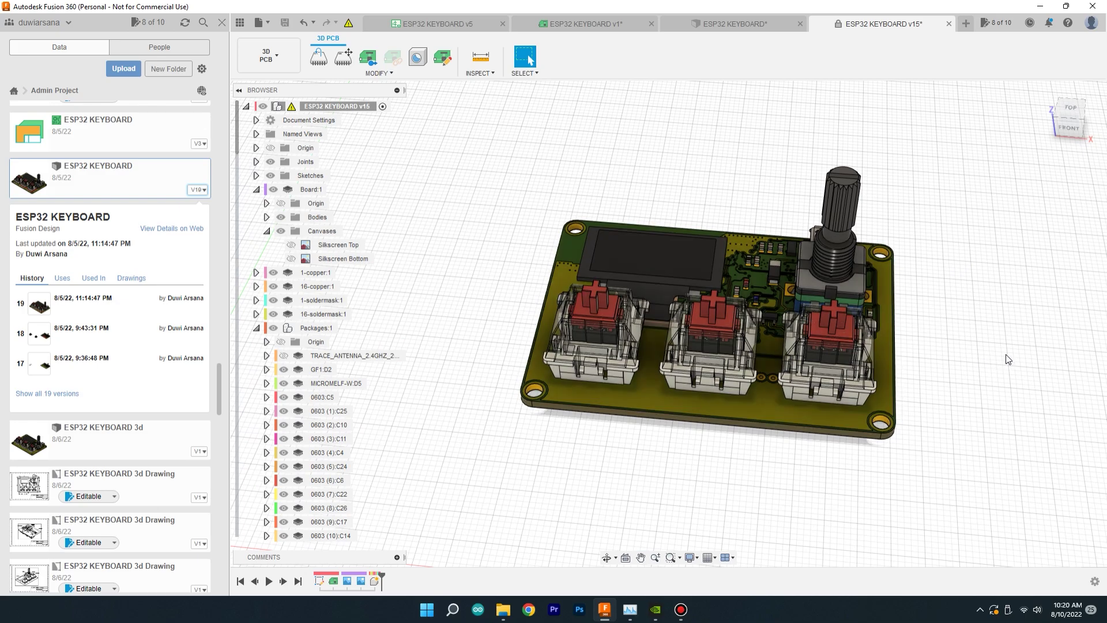
click(278, 56)
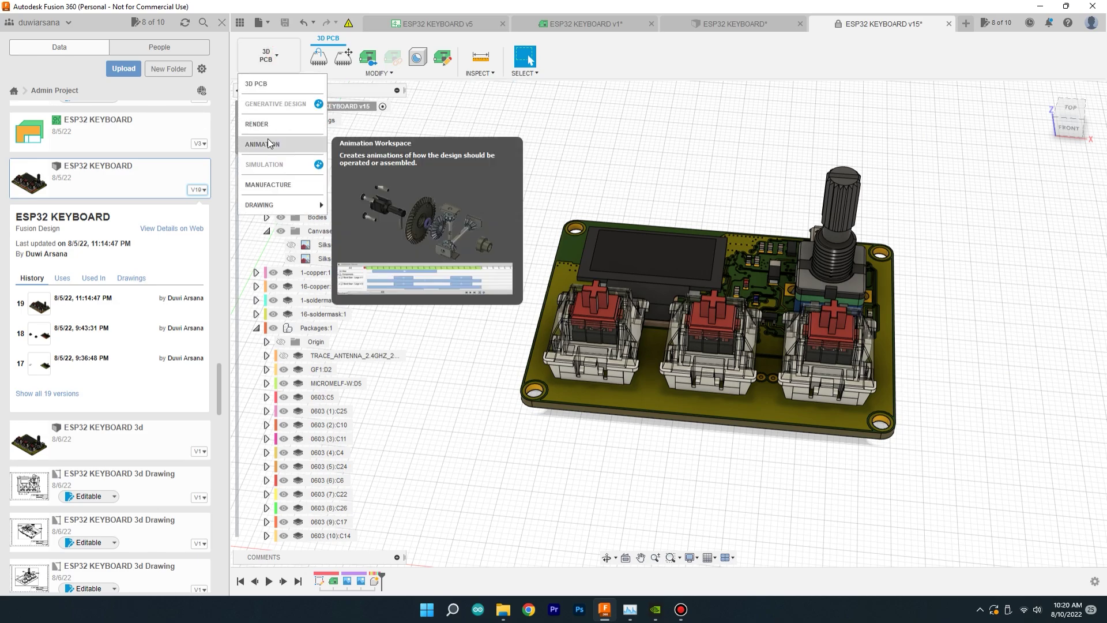
mouse_move(282, 209)
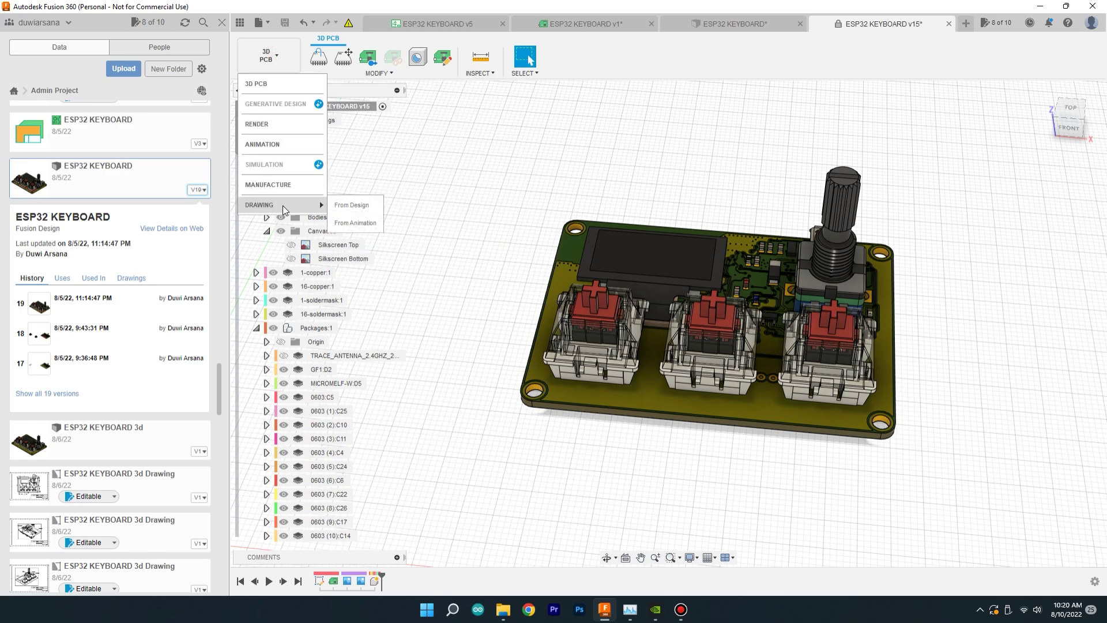
click(349, 205)
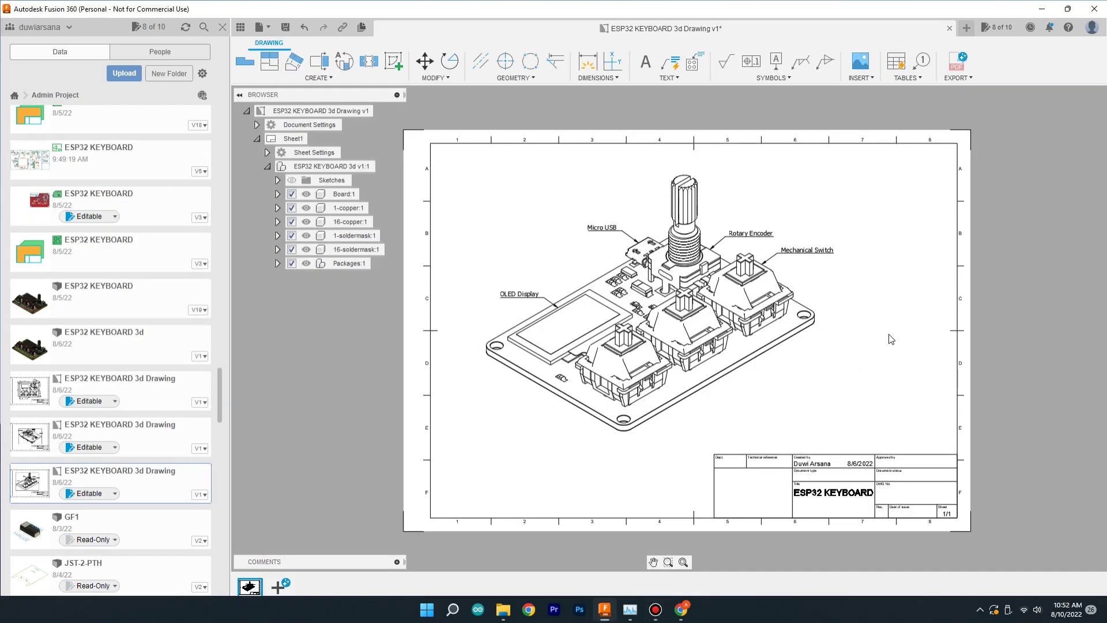
- Change the orientation of the keyboard's drawing view to Top
click(699, 333)
double_click(699, 333)
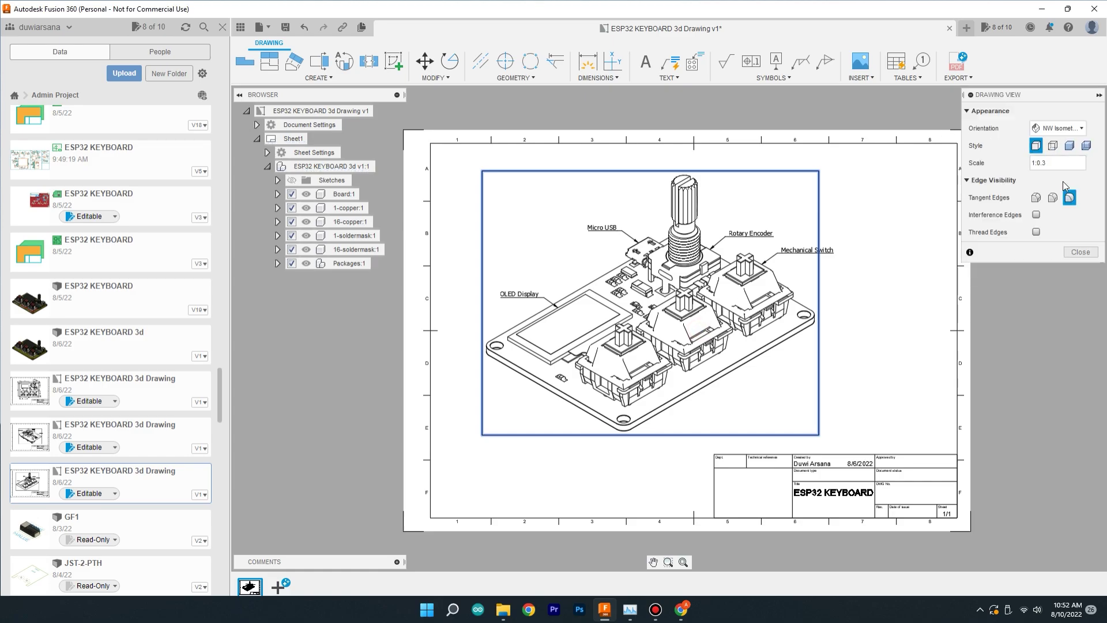
click(1052, 198)
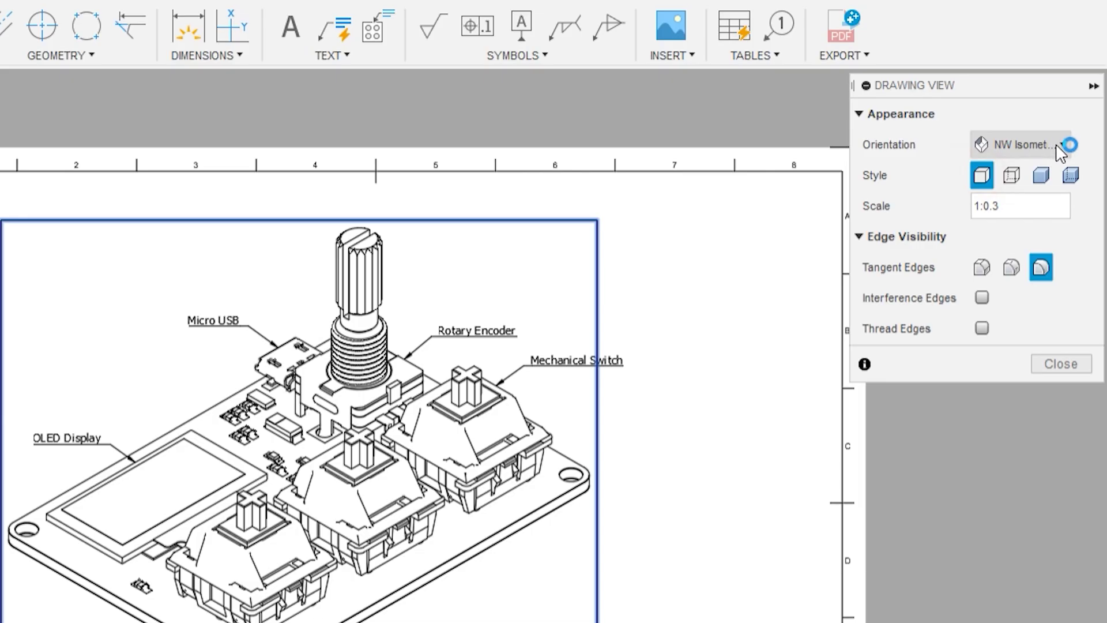
click(1081, 129)
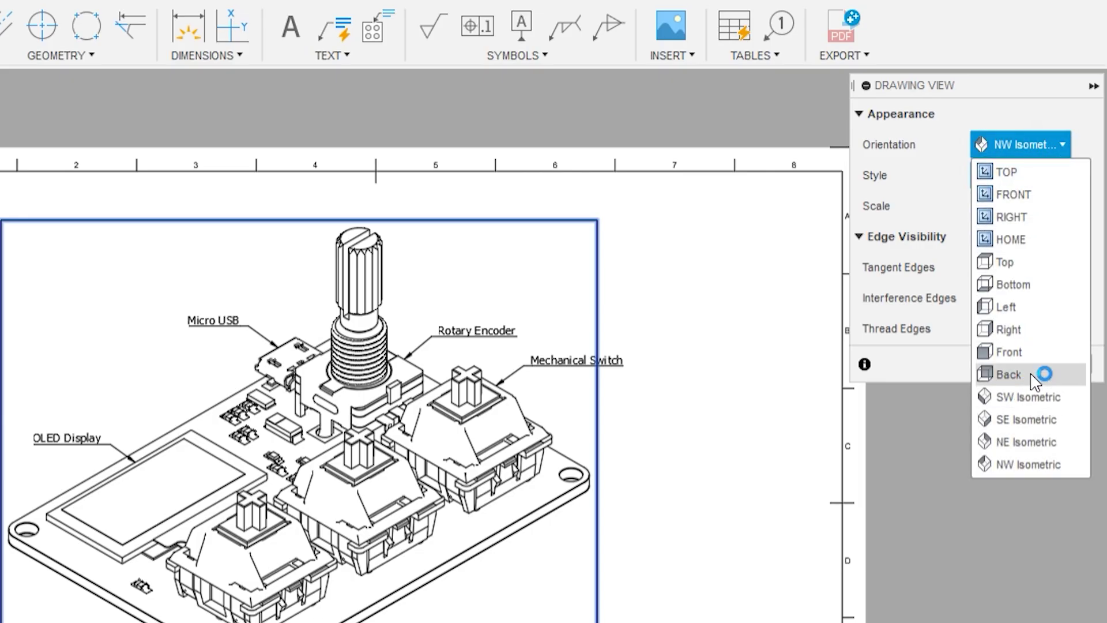
click(1032, 375)
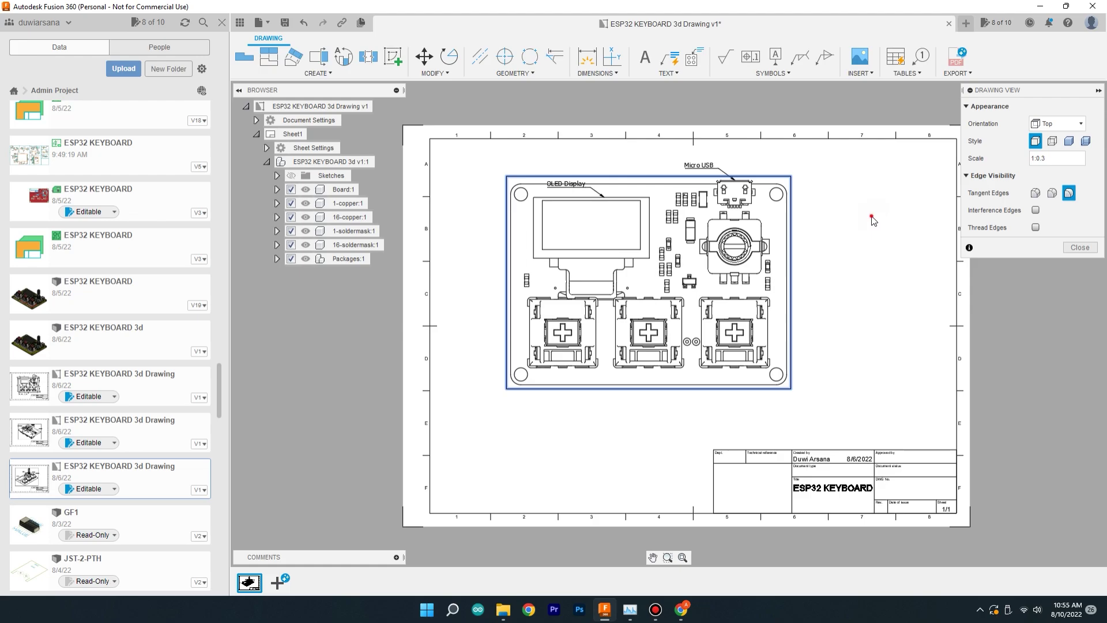
click(871, 216)
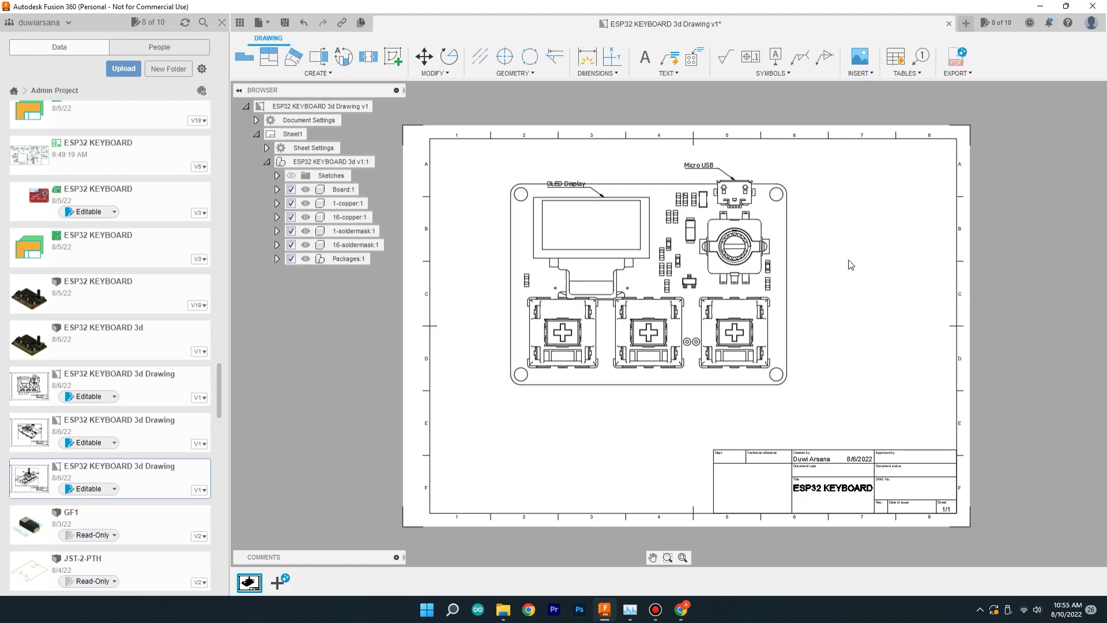
- Move the OLED Display leader note up so that its text sits clear of the board outline
click(577, 190)
drag(590, 188, 591, 176)
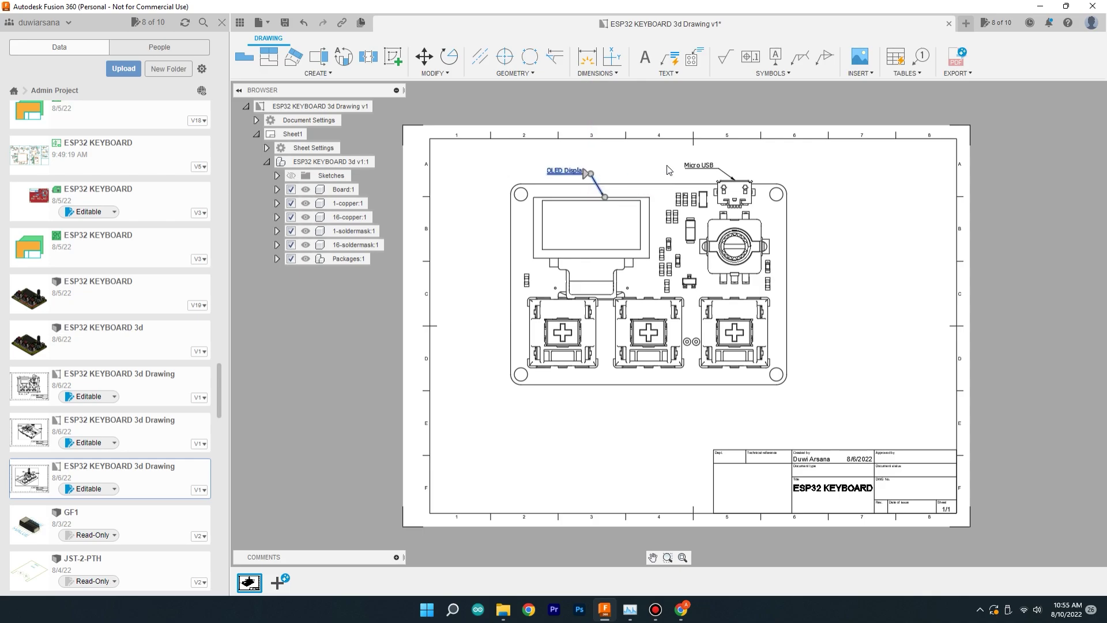
key(Escape)
- Add a leader note reading "MECHANICAL SWITCH" that points to the outer edge of the rightmost key switch
click(667, 58)
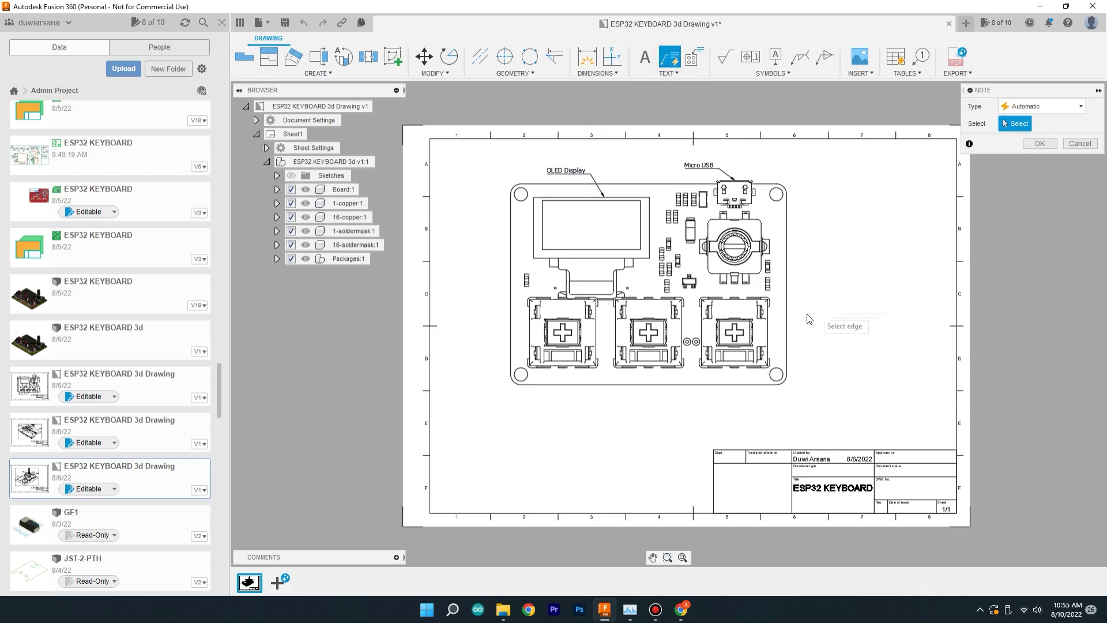
click(768, 331)
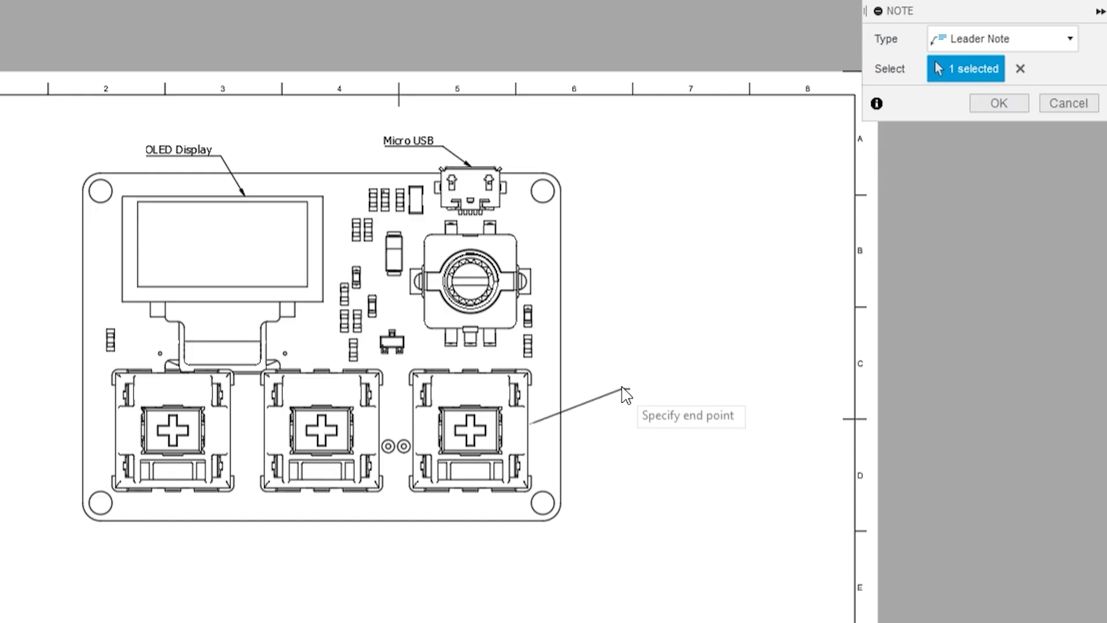
click(618, 363)
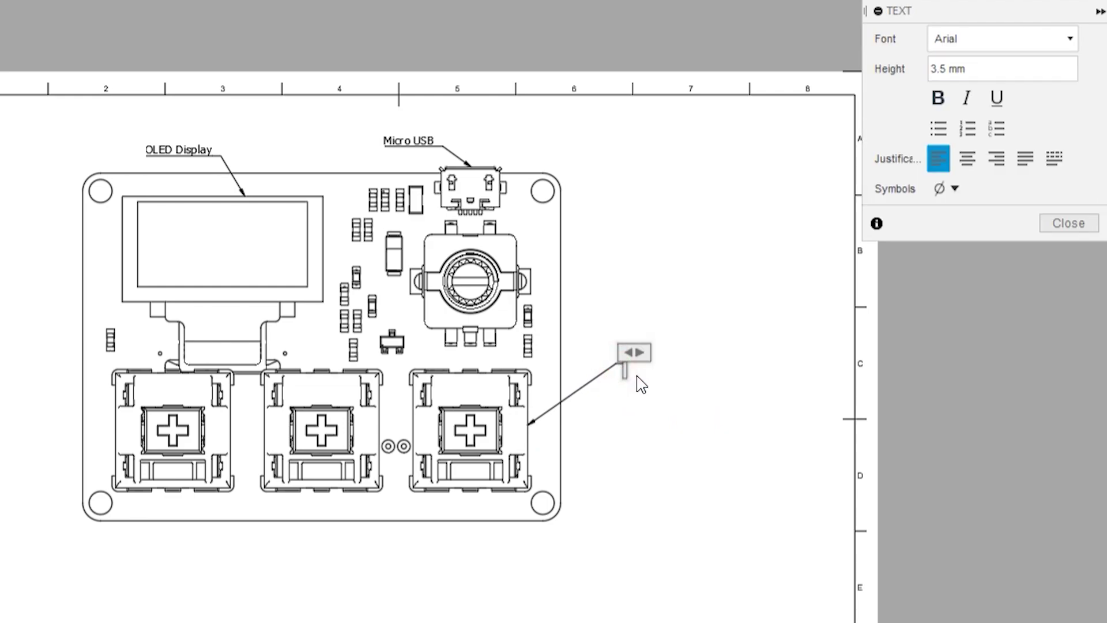
text(mECHANICAL SWIT)
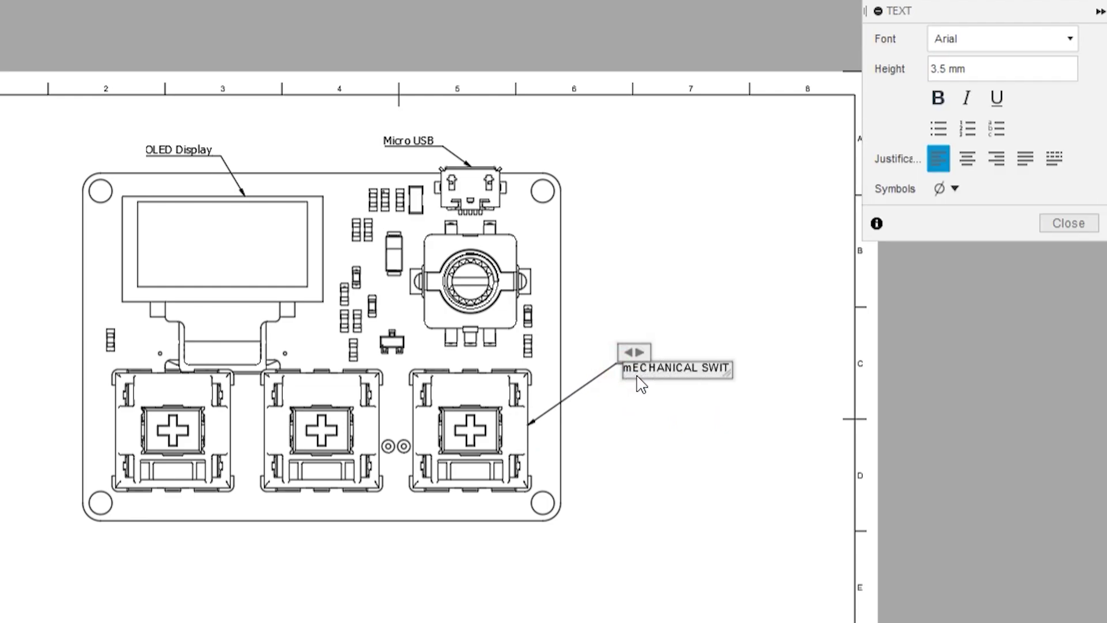
text(CH)
key(Return)
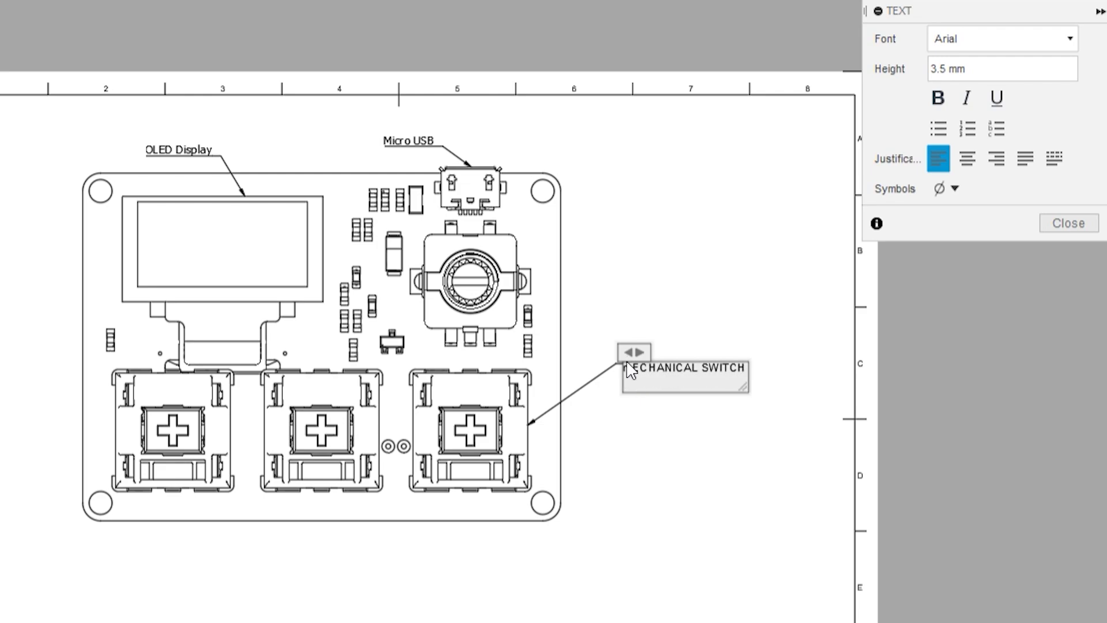
drag(631, 363, 624, 363)
key(BackSpace)
text(M)
click(713, 228)
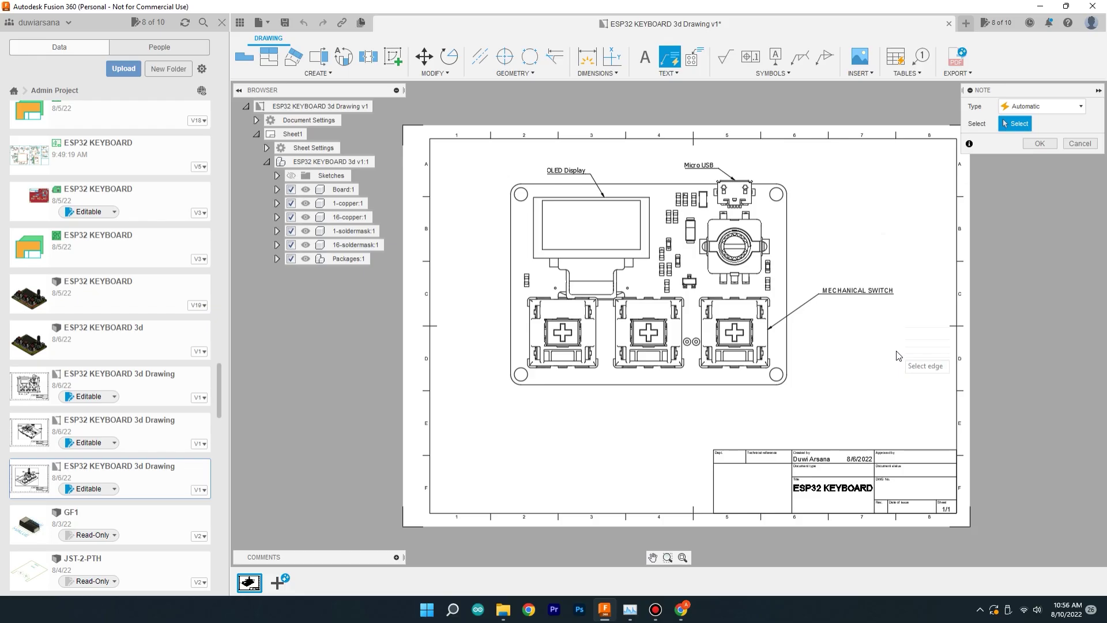
- Dimension the horizontal distance between the centres of the board's two lower mounting holes, placing it below the board
scroll(848, 314, down, 3)
scroll(864, 312, up, 6)
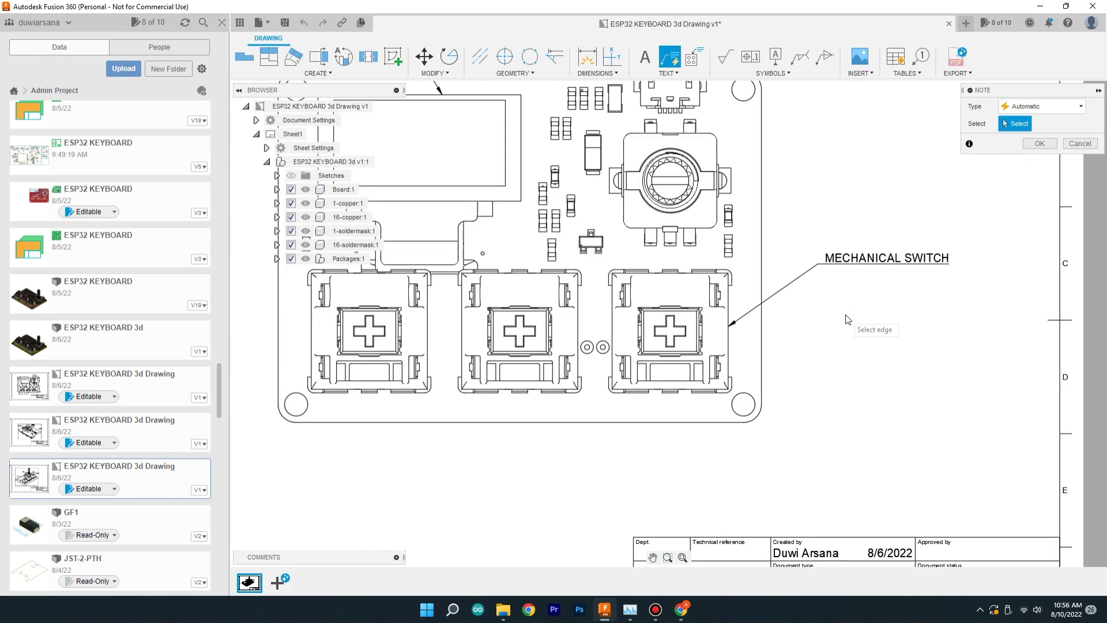
scroll(880, 309, down, 4)
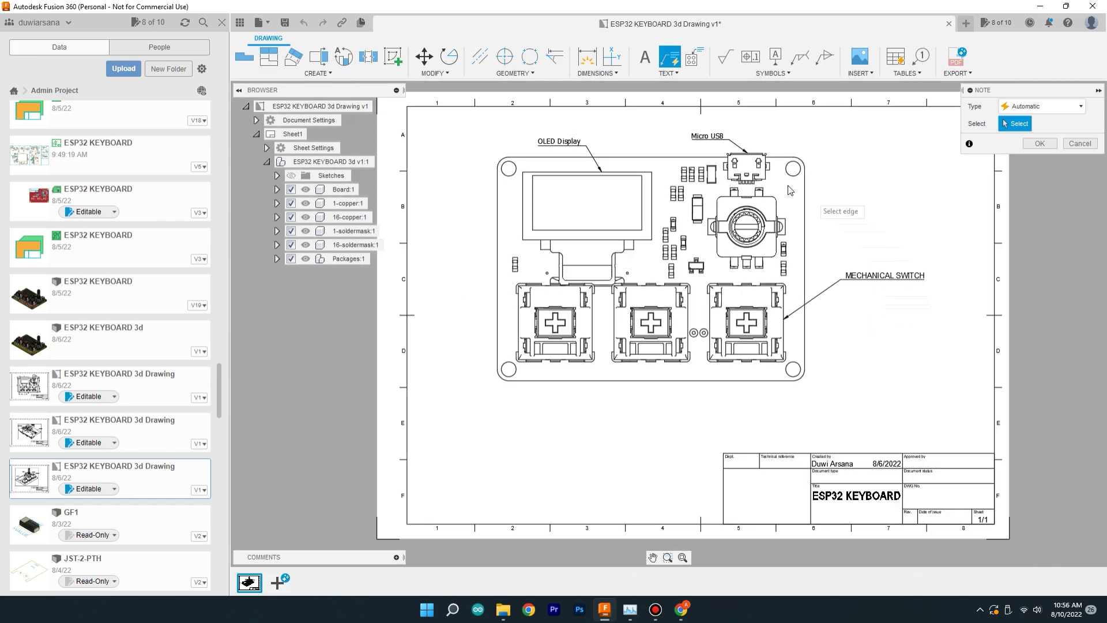
click(587, 57)
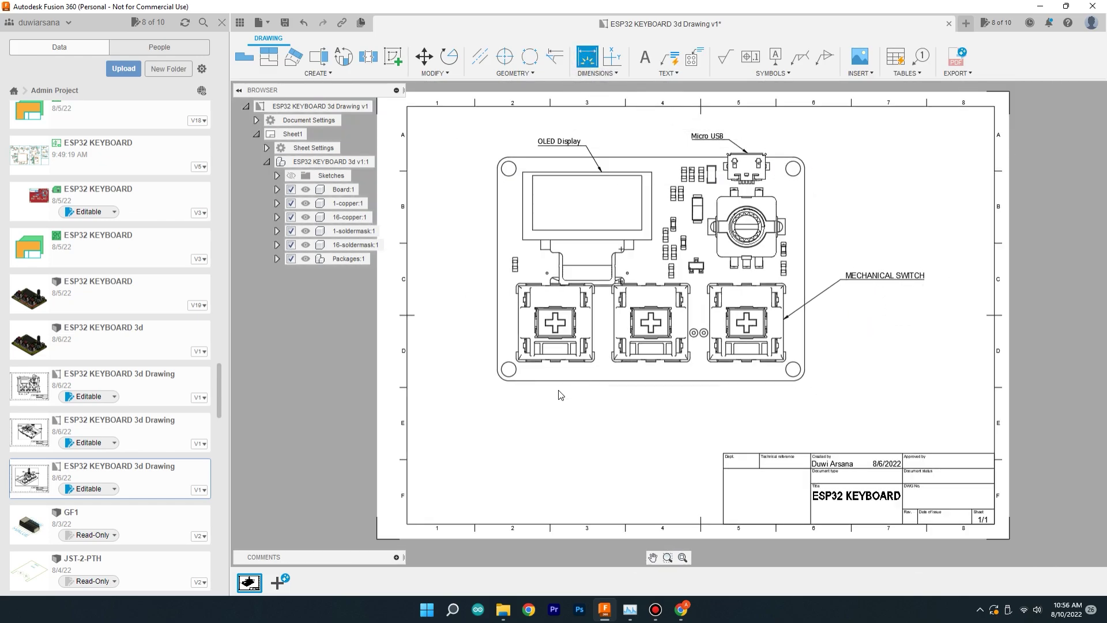
click(508, 369)
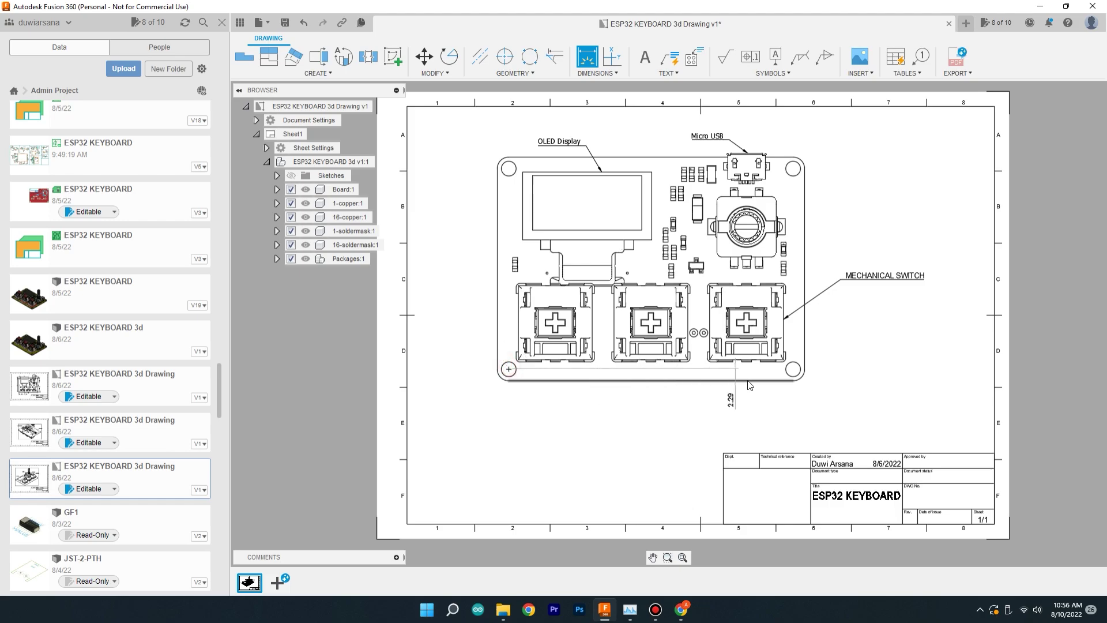
click(793, 369)
click(791, 399)
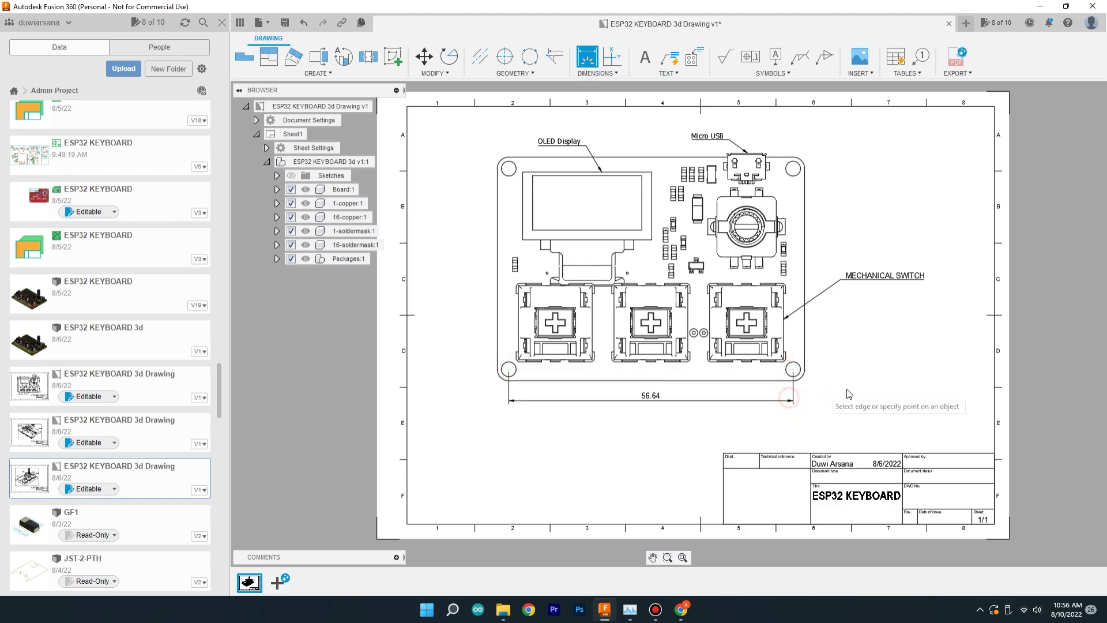